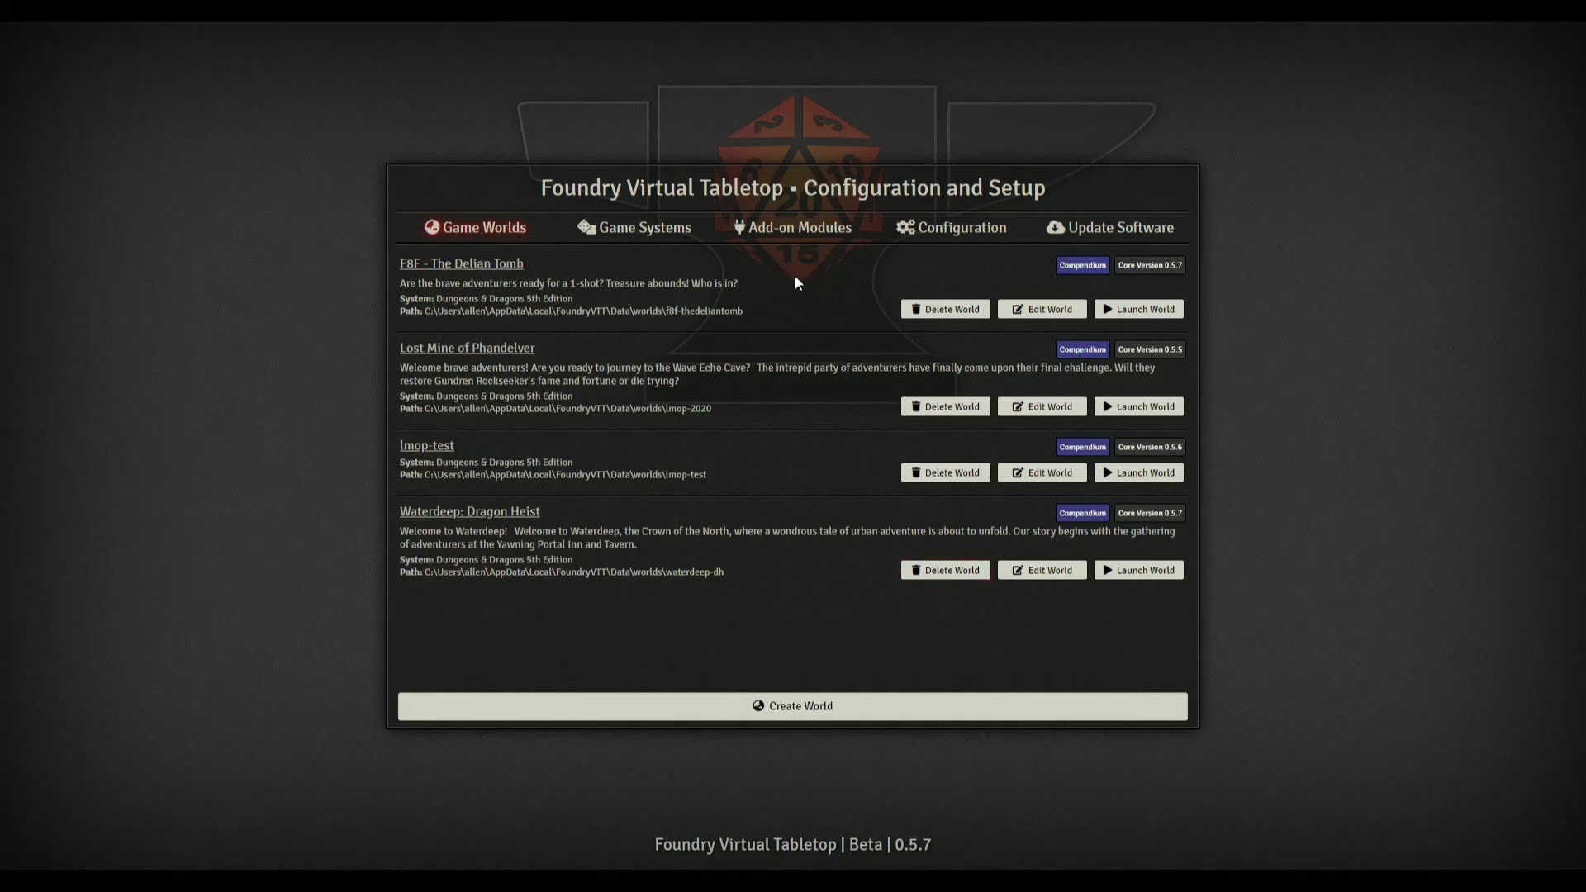
Step: Browse the full list of installed add-on modules from top to bottom
{"action": "left_click", "coordinate": [794, 227]}
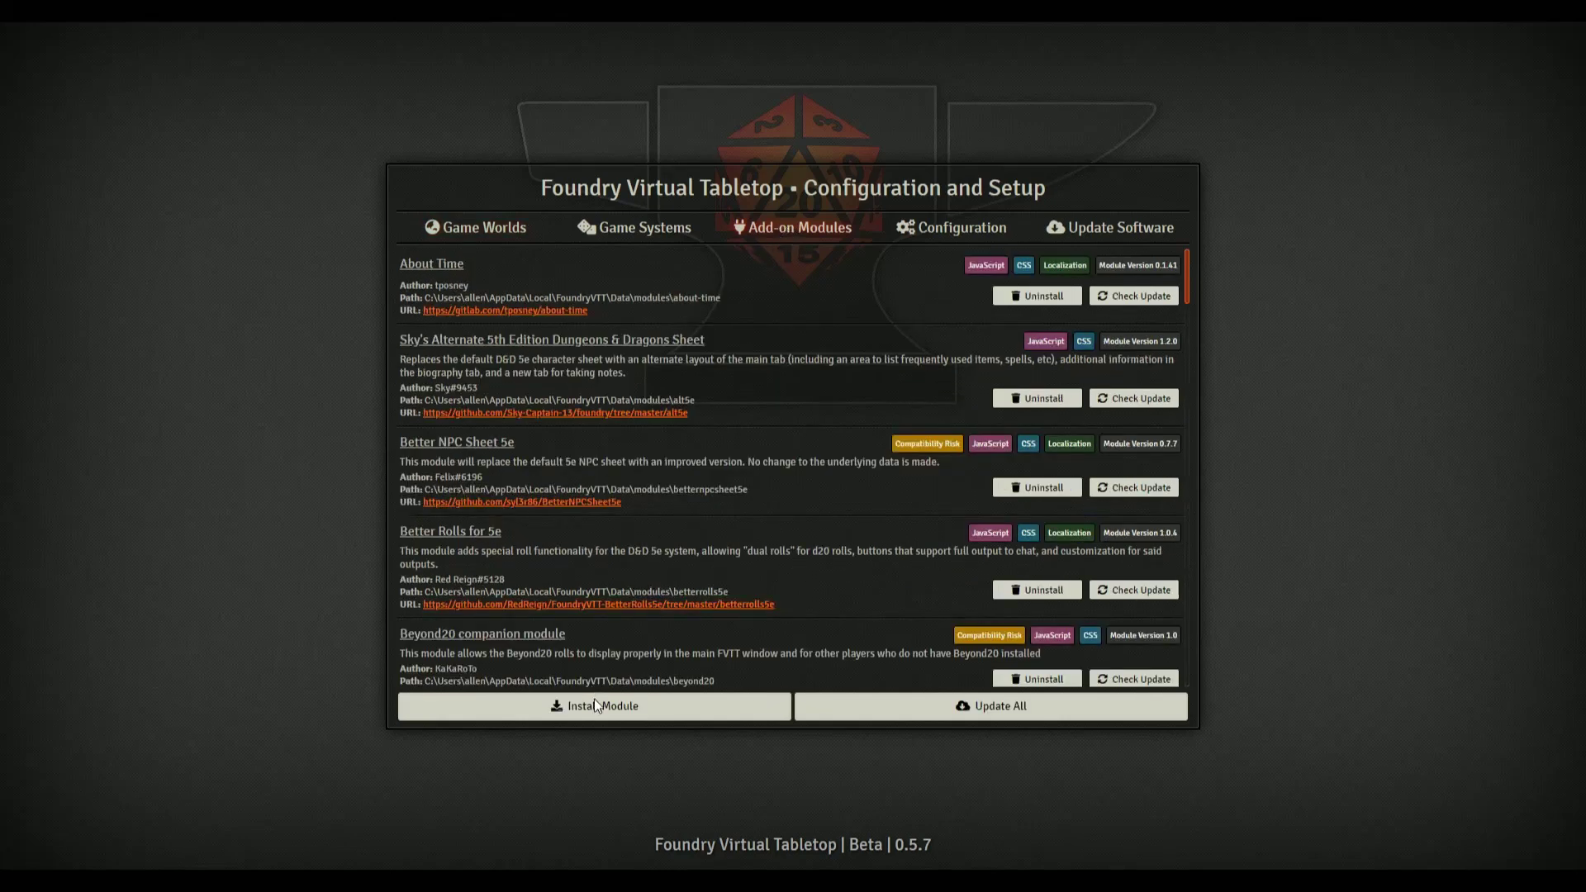
{"action": "scroll", "coordinate": [600, 439], "scroll_direction": "down", "scroll_amount": 6}
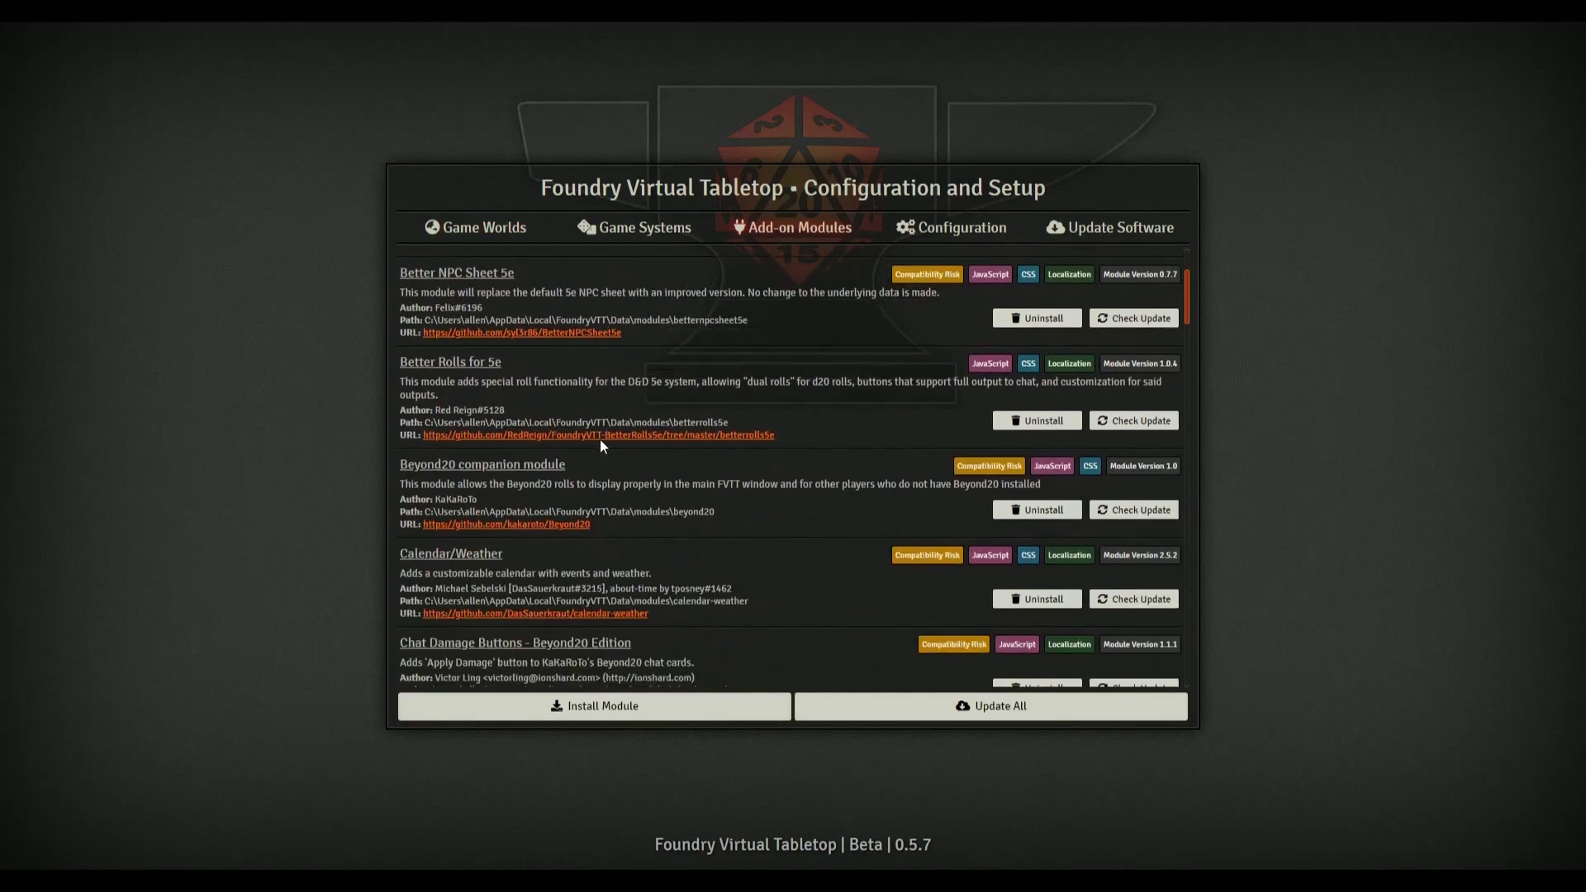
{"action": "scroll", "coordinate": [605, 441], "scroll_direction": "down", "scroll_amount": 6}
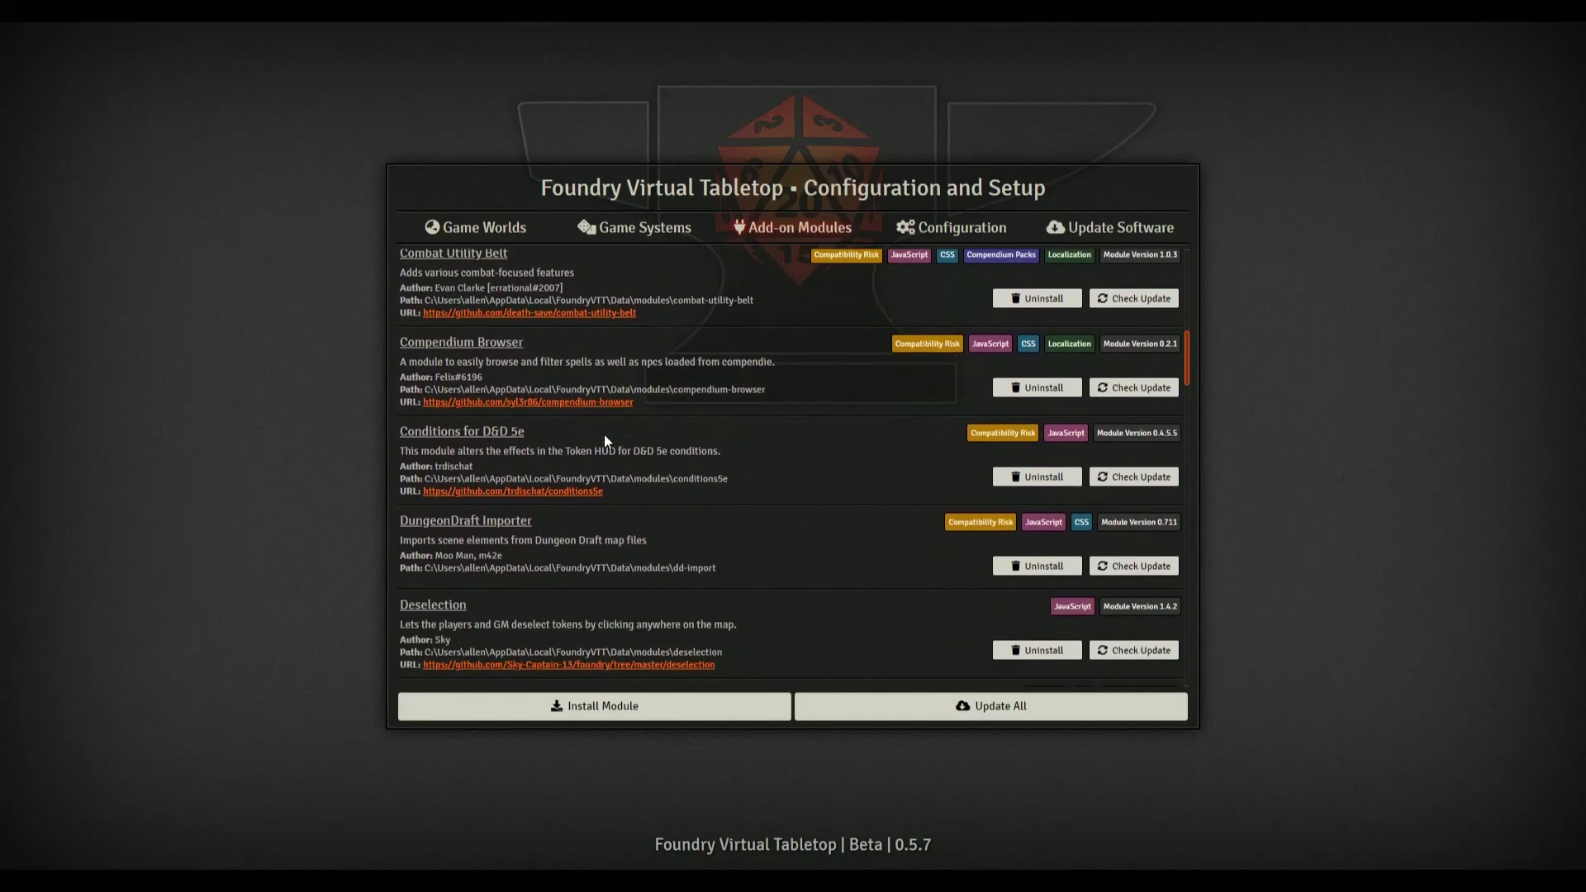
{"action": "scroll", "coordinate": [604, 441], "scroll_direction": "down", "scroll_amount": 6}
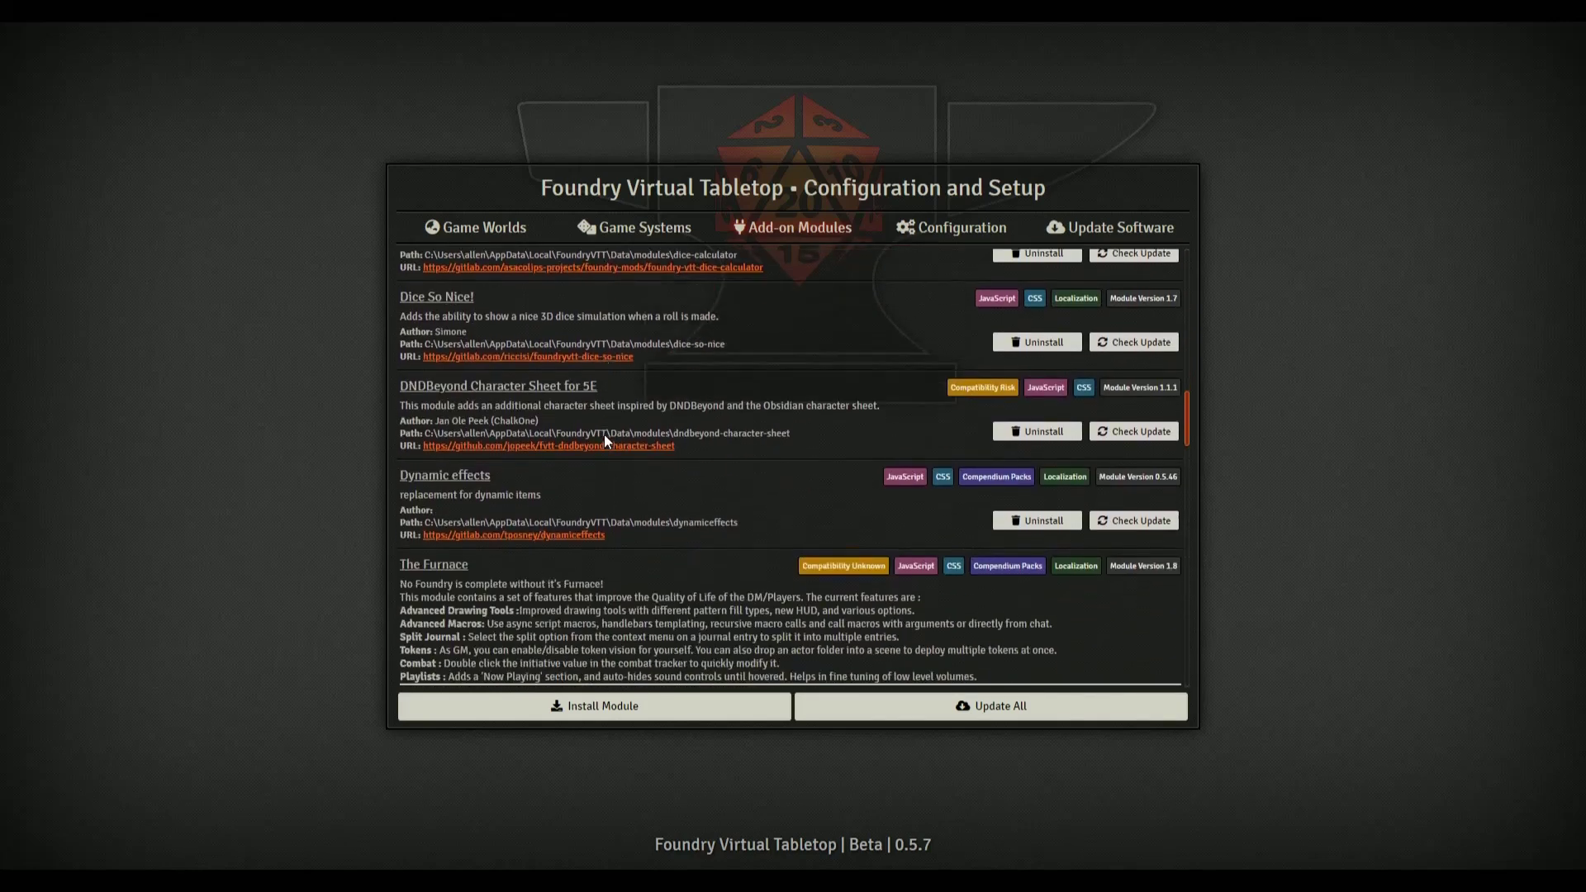
{"action": "scroll", "coordinate": [623, 463], "scroll_direction": "down", "scroll_amount": 6}
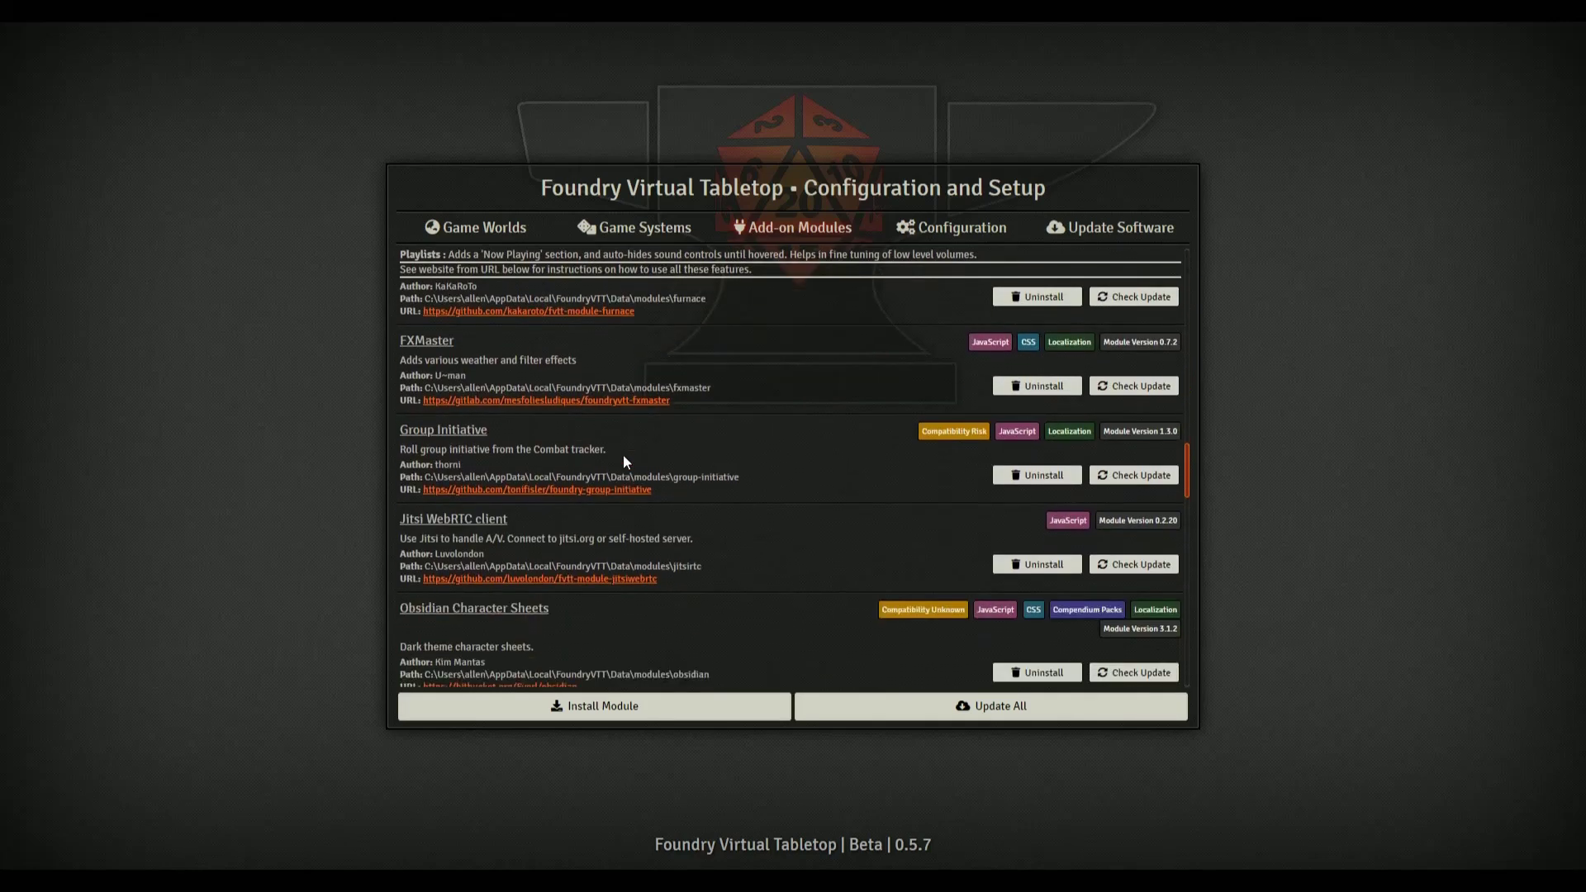
{"action": "scroll", "coordinate": [623, 455], "scroll_direction": "down", "scroll_amount": 3}
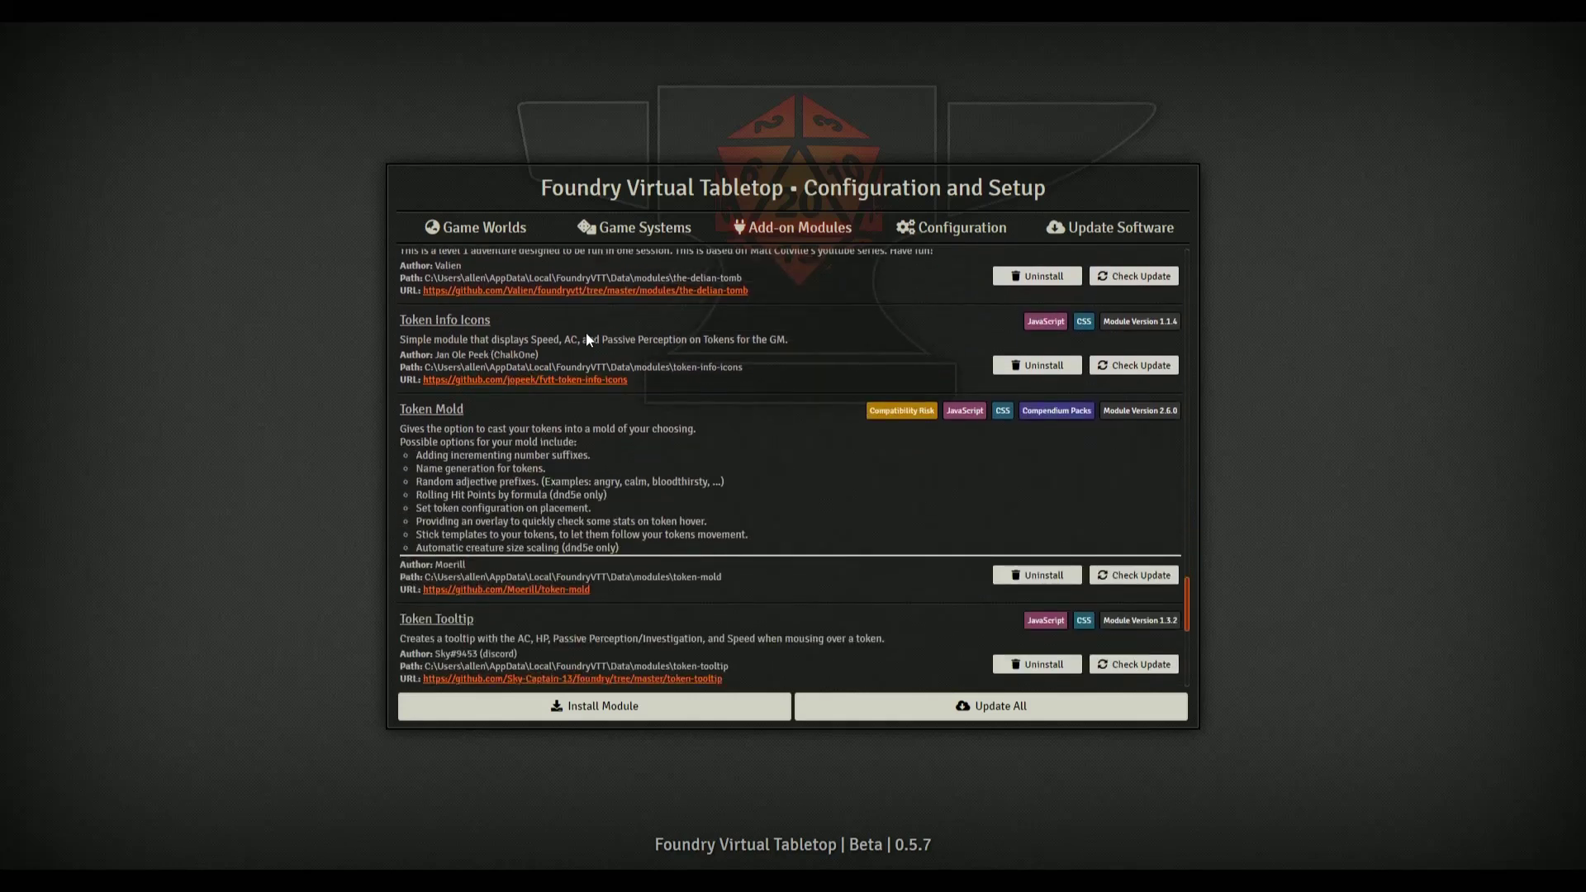
{"action": "scroll", "coordinate": [503, 450], "scroll_direction": "up", "scroll_amount": 1}
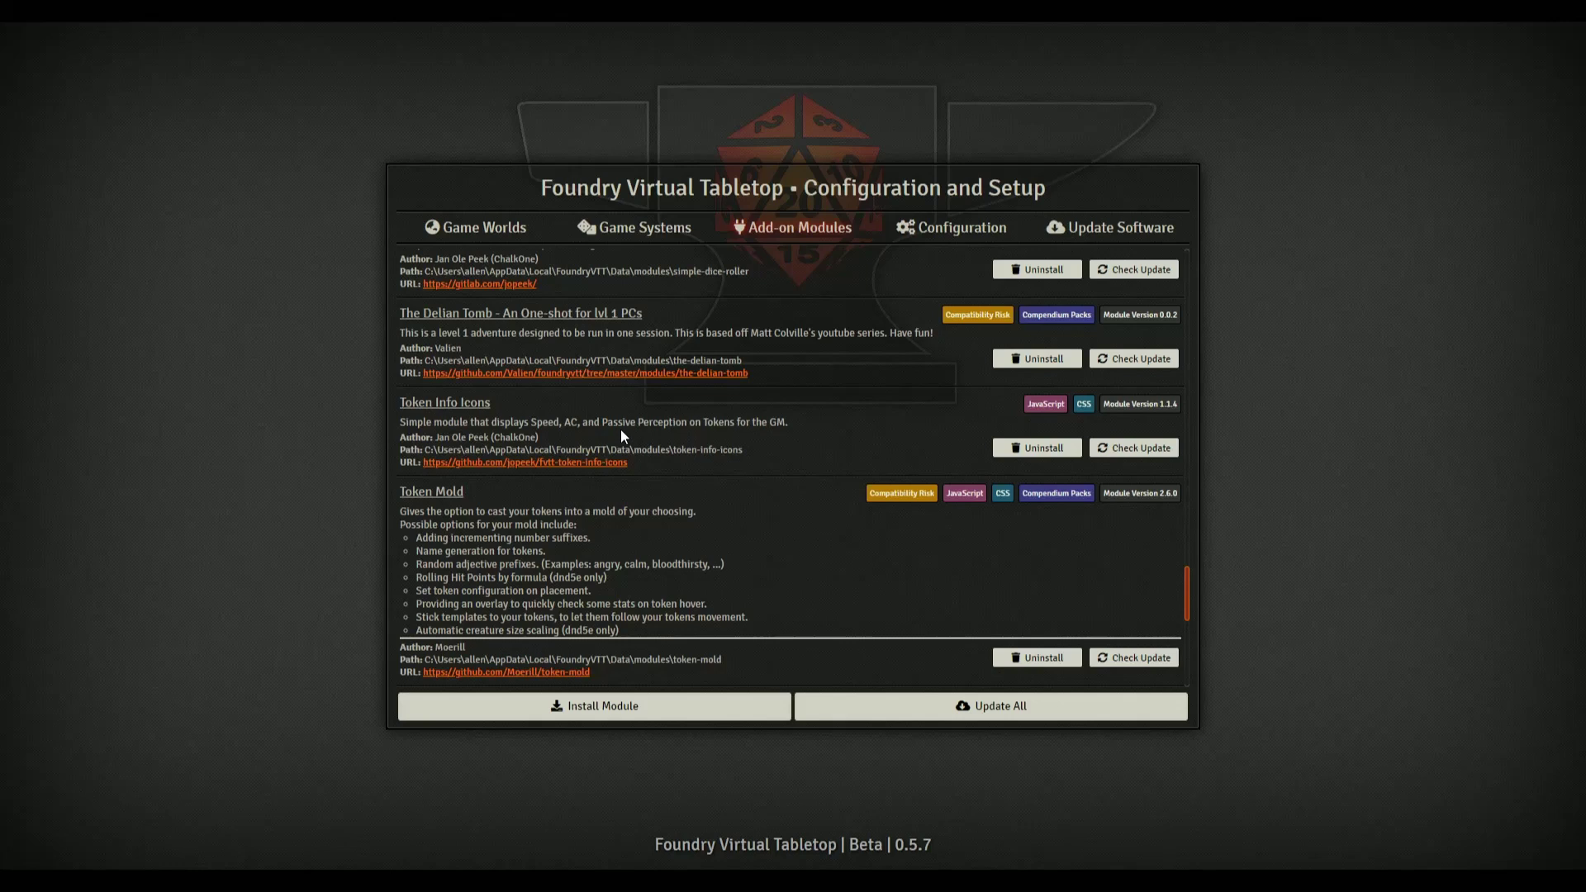
{"action": "scroll", "coordinate": [621, 431], "scroll_direction": "down", "scroll_amount": 4}
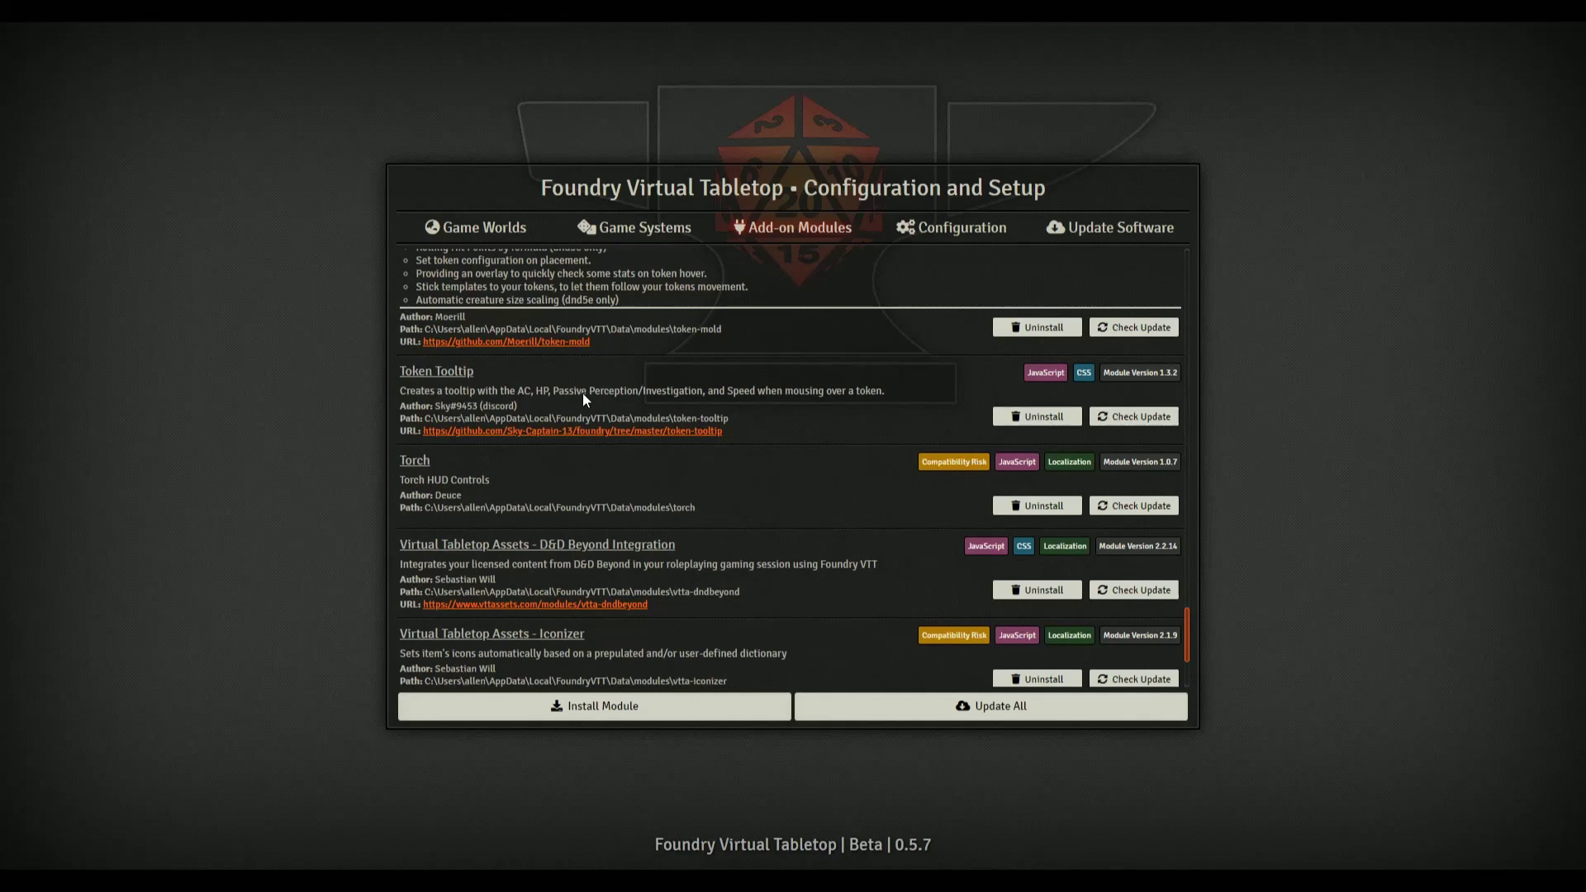
{"action": "scroll", "coordinate": [582, 418], "scroll_direction": "down", "scroll_amount": 2}
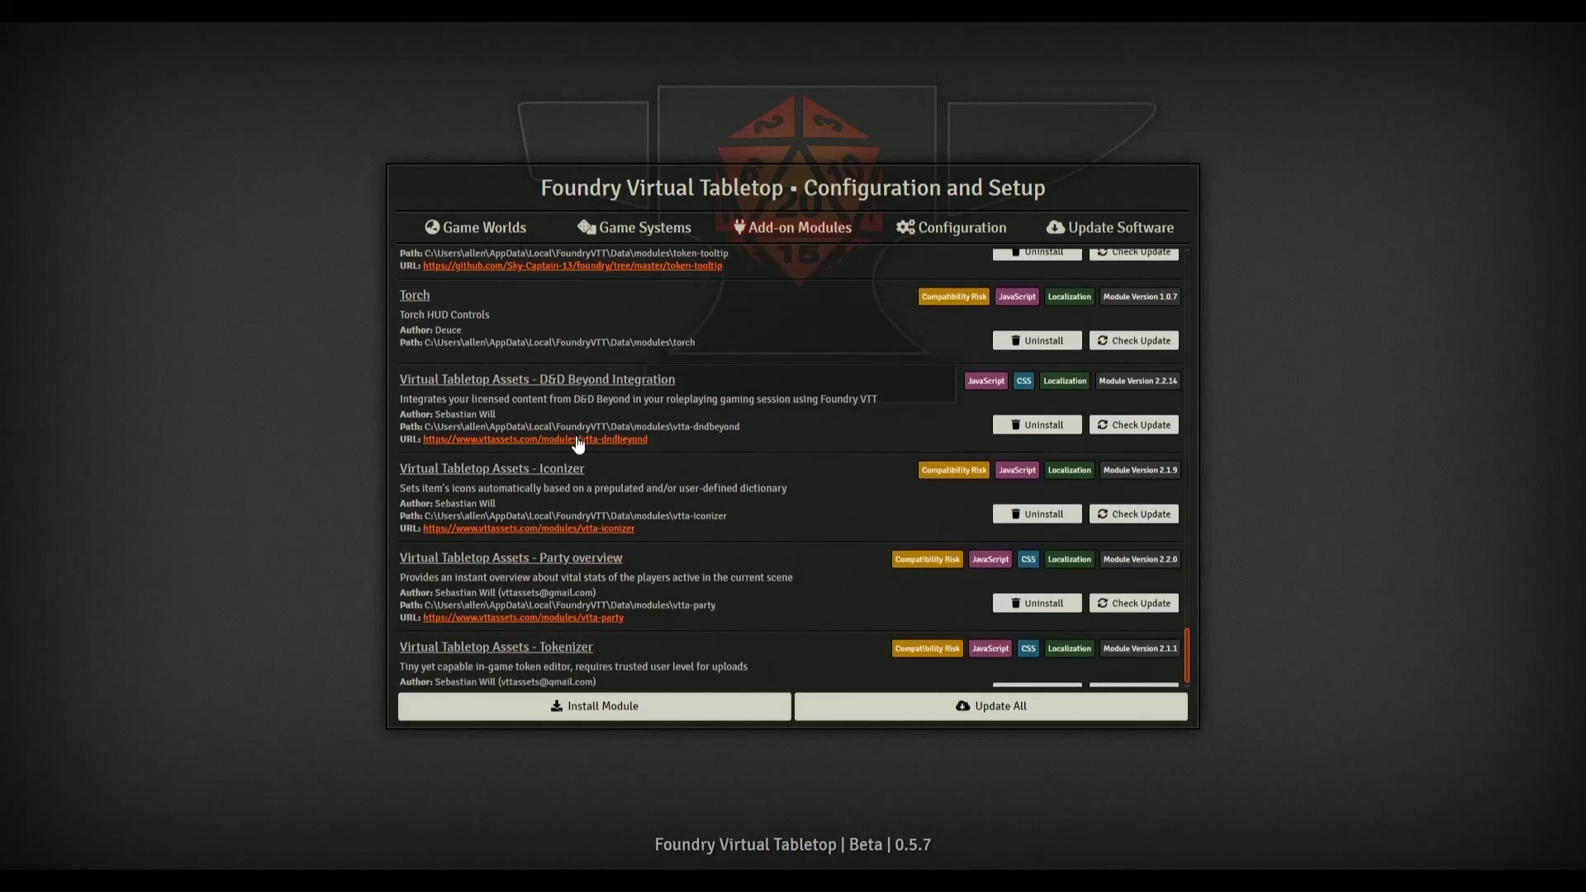
{"action": "scroll", "coordinate": [602, 531], "scroll_direction": "down", "scroll_amount": 1}
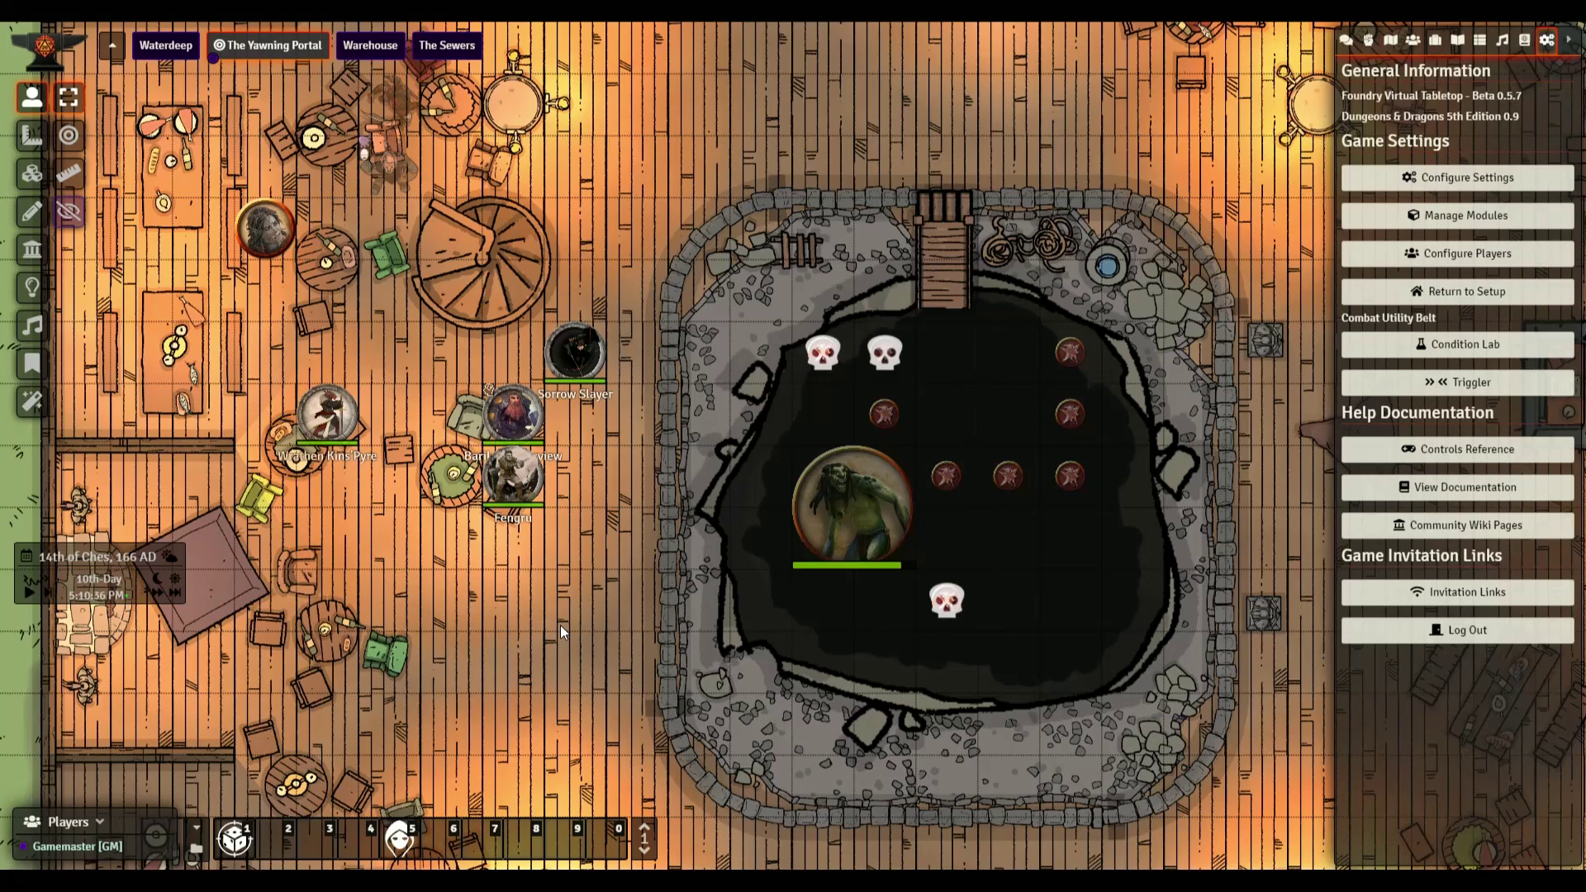
Step: Switch the calendar to numeric format, drag it lower, and zoom the tavern map out and back in
{"action": "left_click", "coordinate": [76, 555]}
{"action": "left_click_drag", "start_coordinate": [86, 630], "coordinate": [91, 801]}
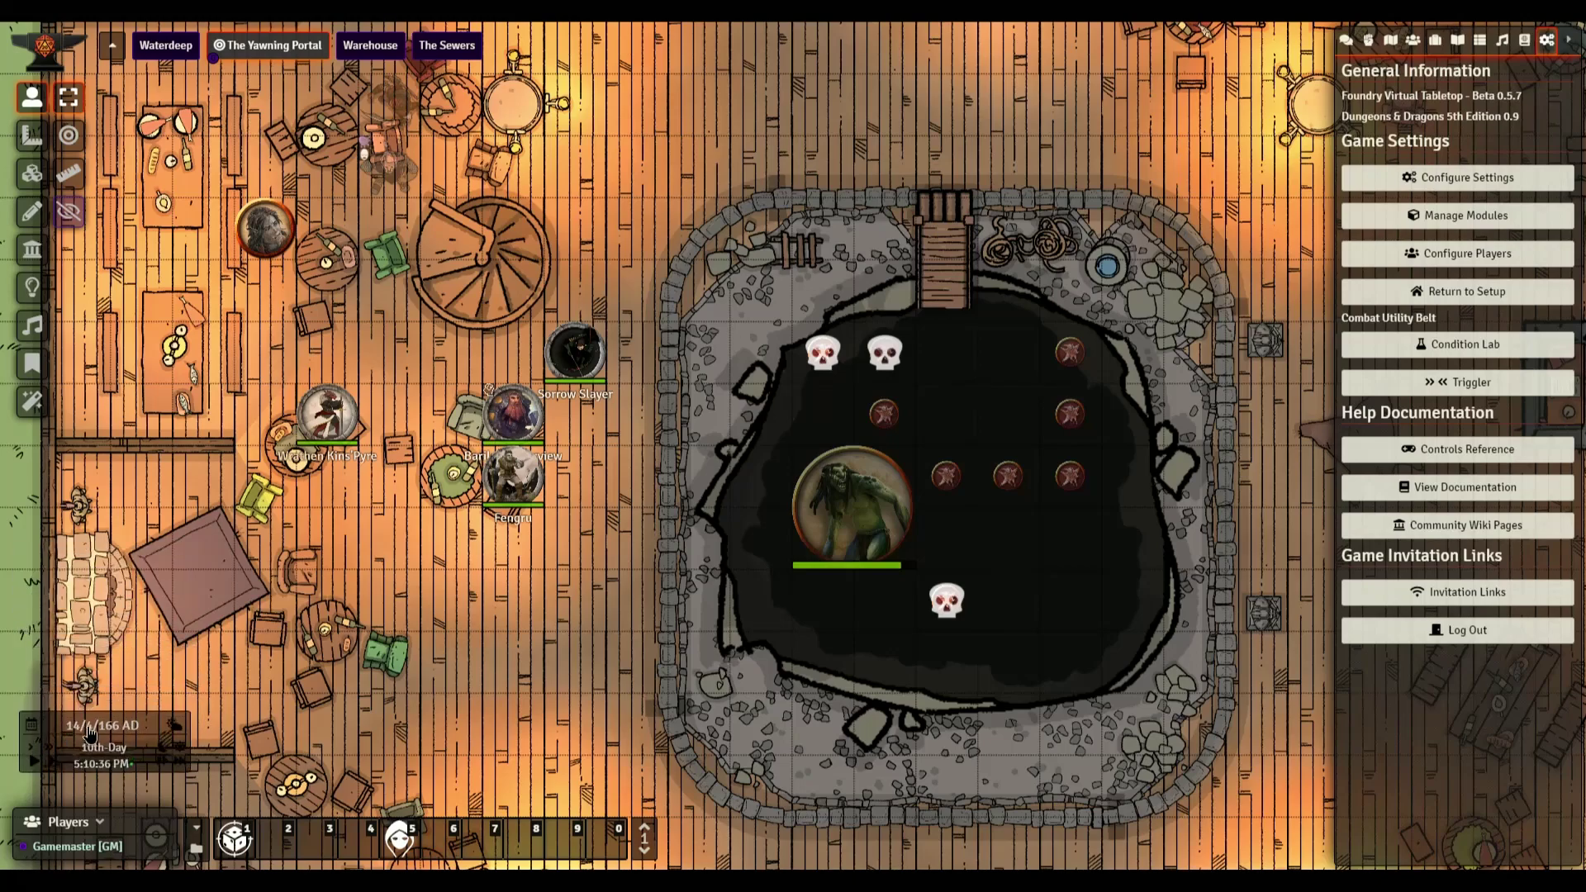
{"action": "scroll", "coordinate": [529, 505], "scroll_direction": "down", "scroll_amount": 3}
{"action": "scroll", "coordinate": [529, 503], "scroll_direction": "down", "scroll_amount": 10}
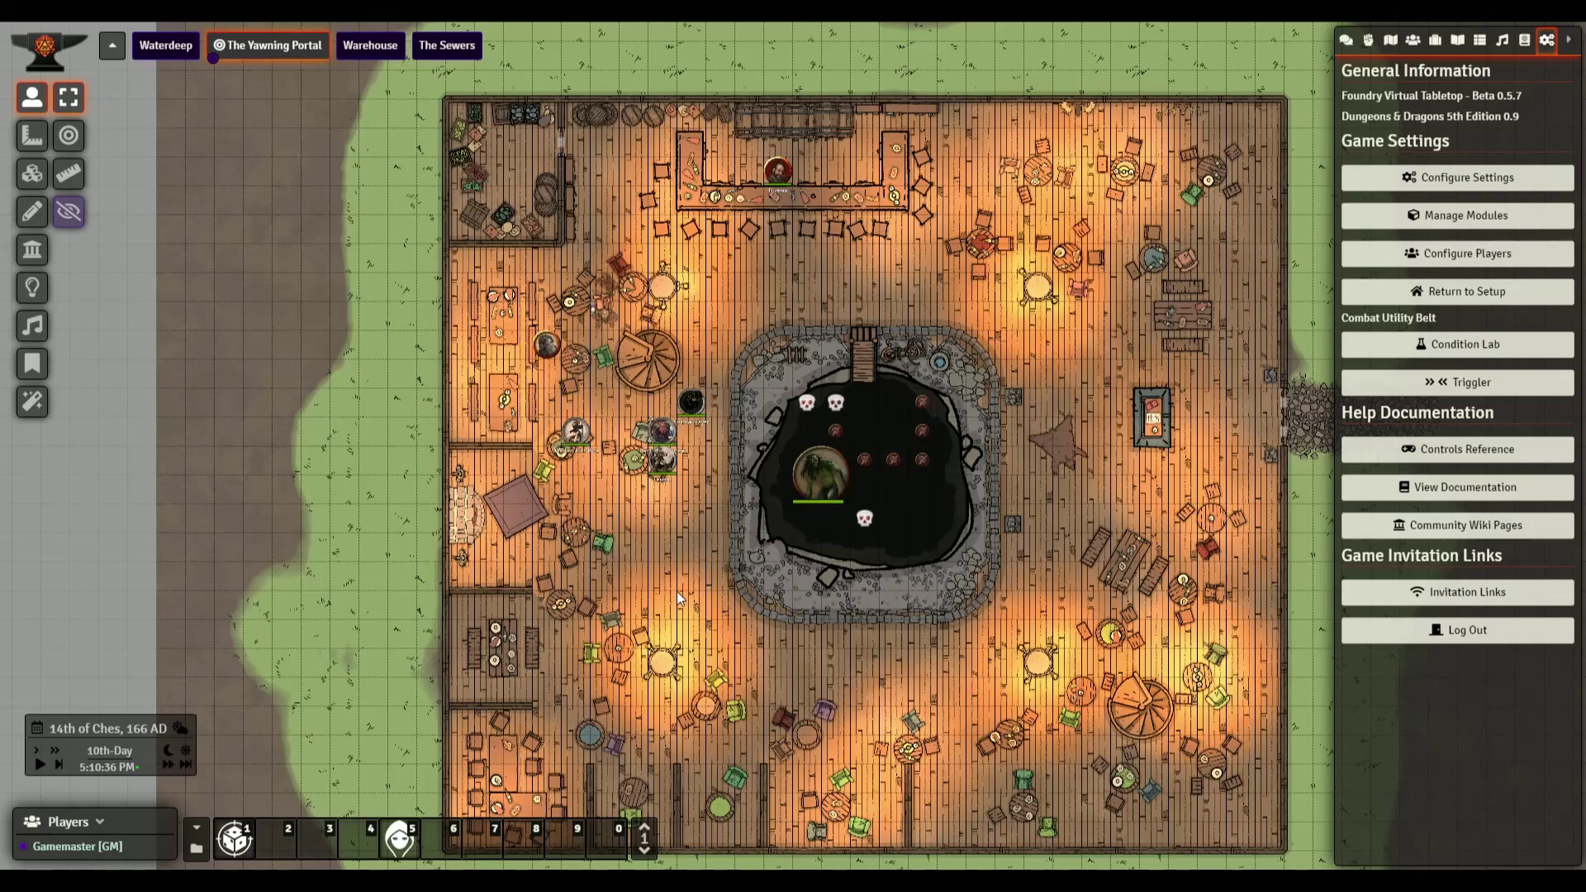
{"action": "scroll", "coordinate": [677, 596], "scroll_direction": "up", "scroll_amount": 5}
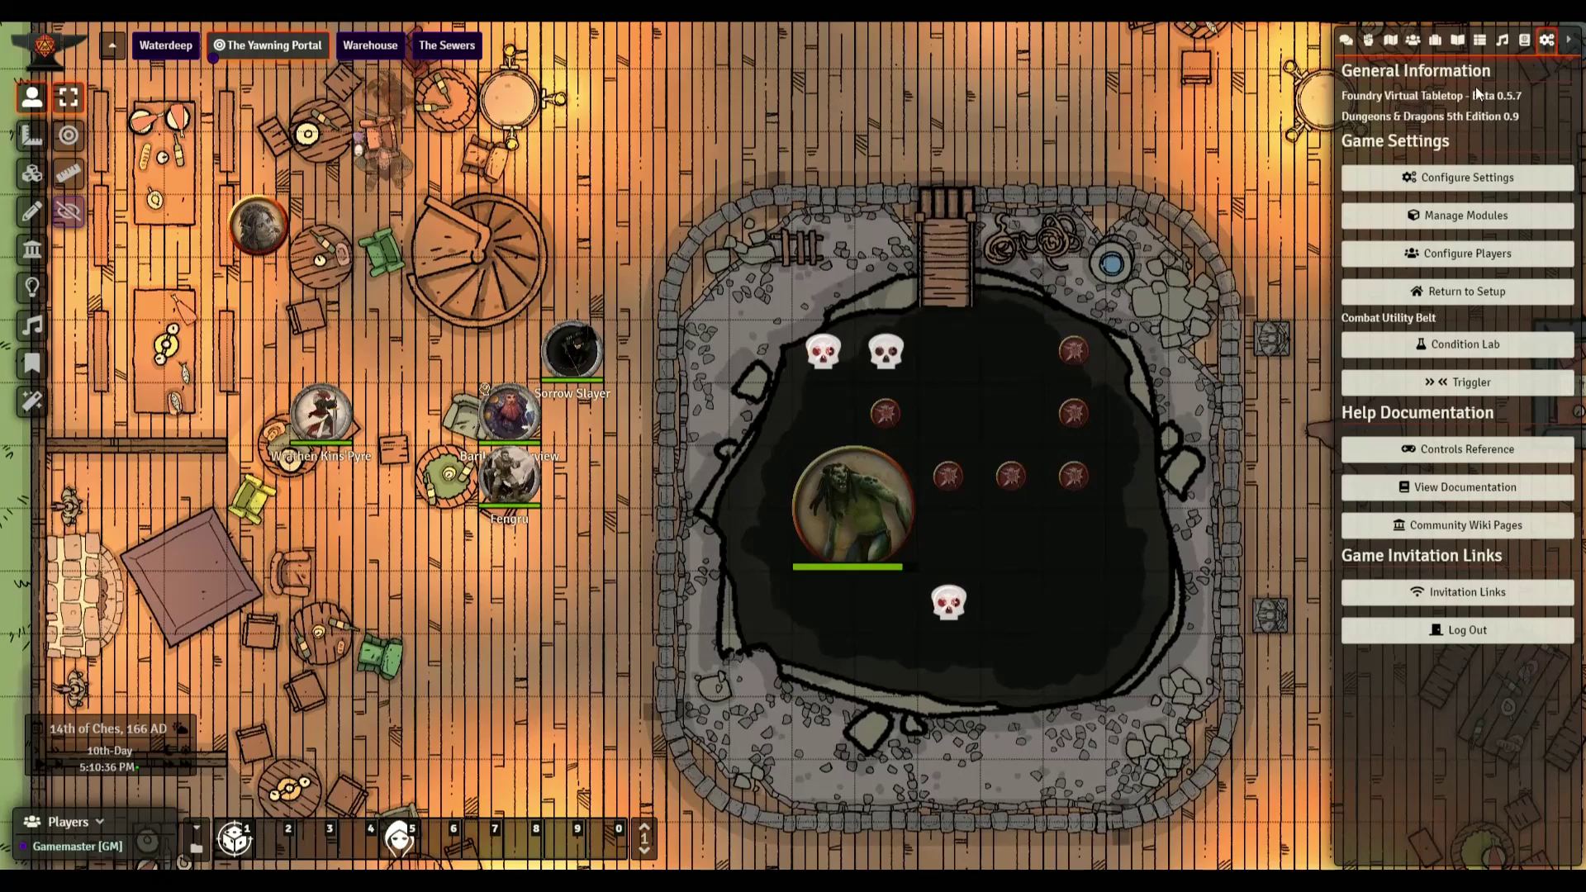
Step: Tick Token Info Icons in Manage Modules and save the module settings to reload the world
{"action": "left_click", "coordinate": [1468, 217]}
{"action": "scroll", "coordinate": [742, 461], "scroll_direction": "down", "scroll_amount": 15}
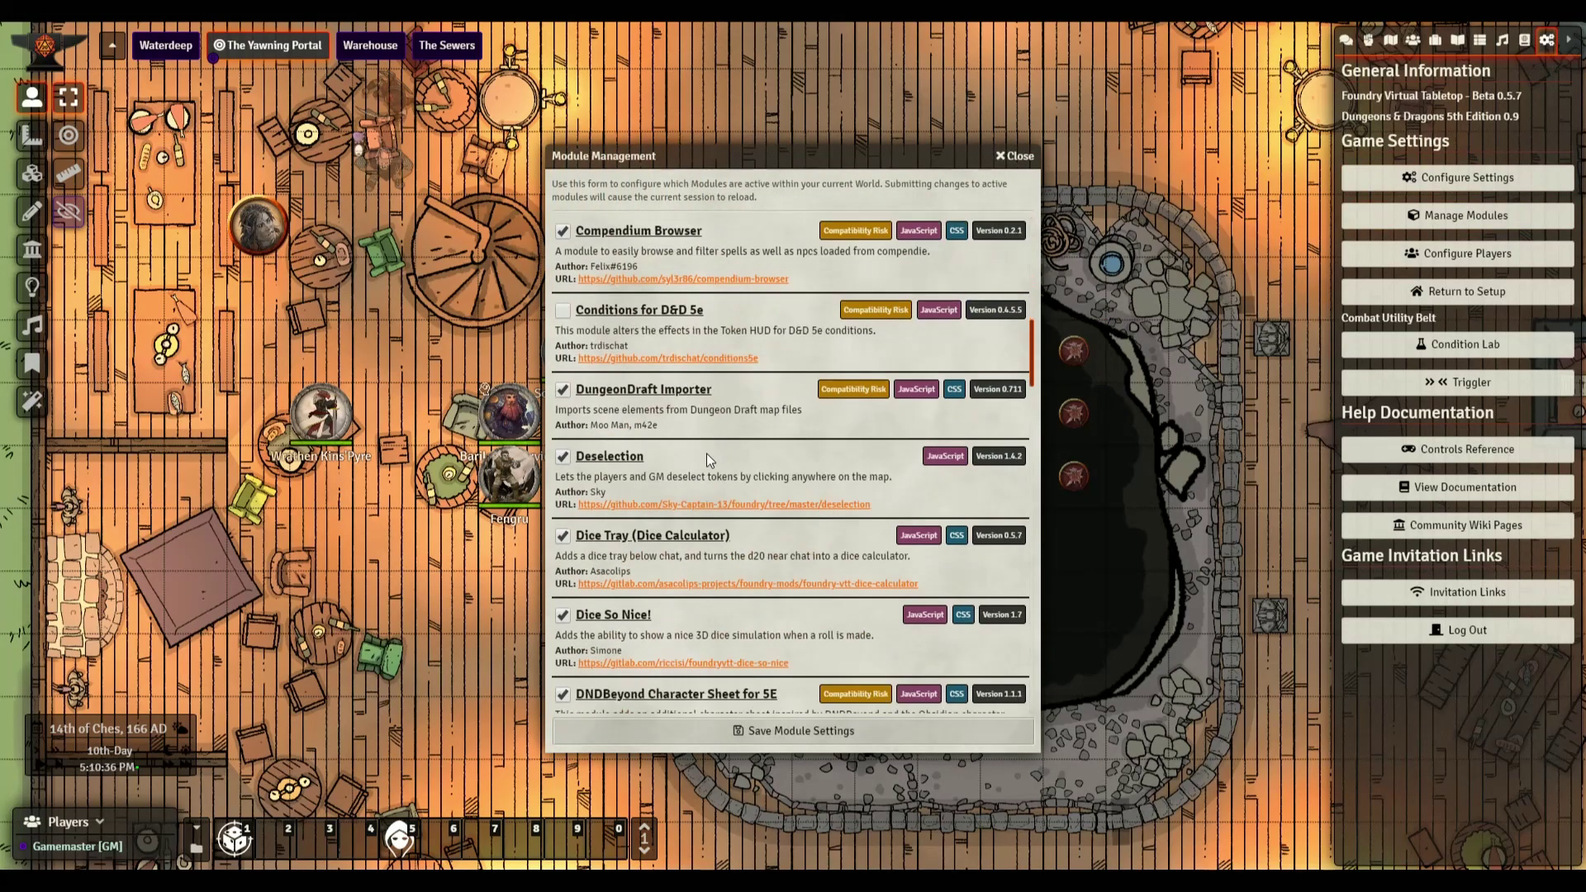
{"action": "scroll", "coordinate": [692, 474], "scroll_direction": "down", "scroll_amount": 15}
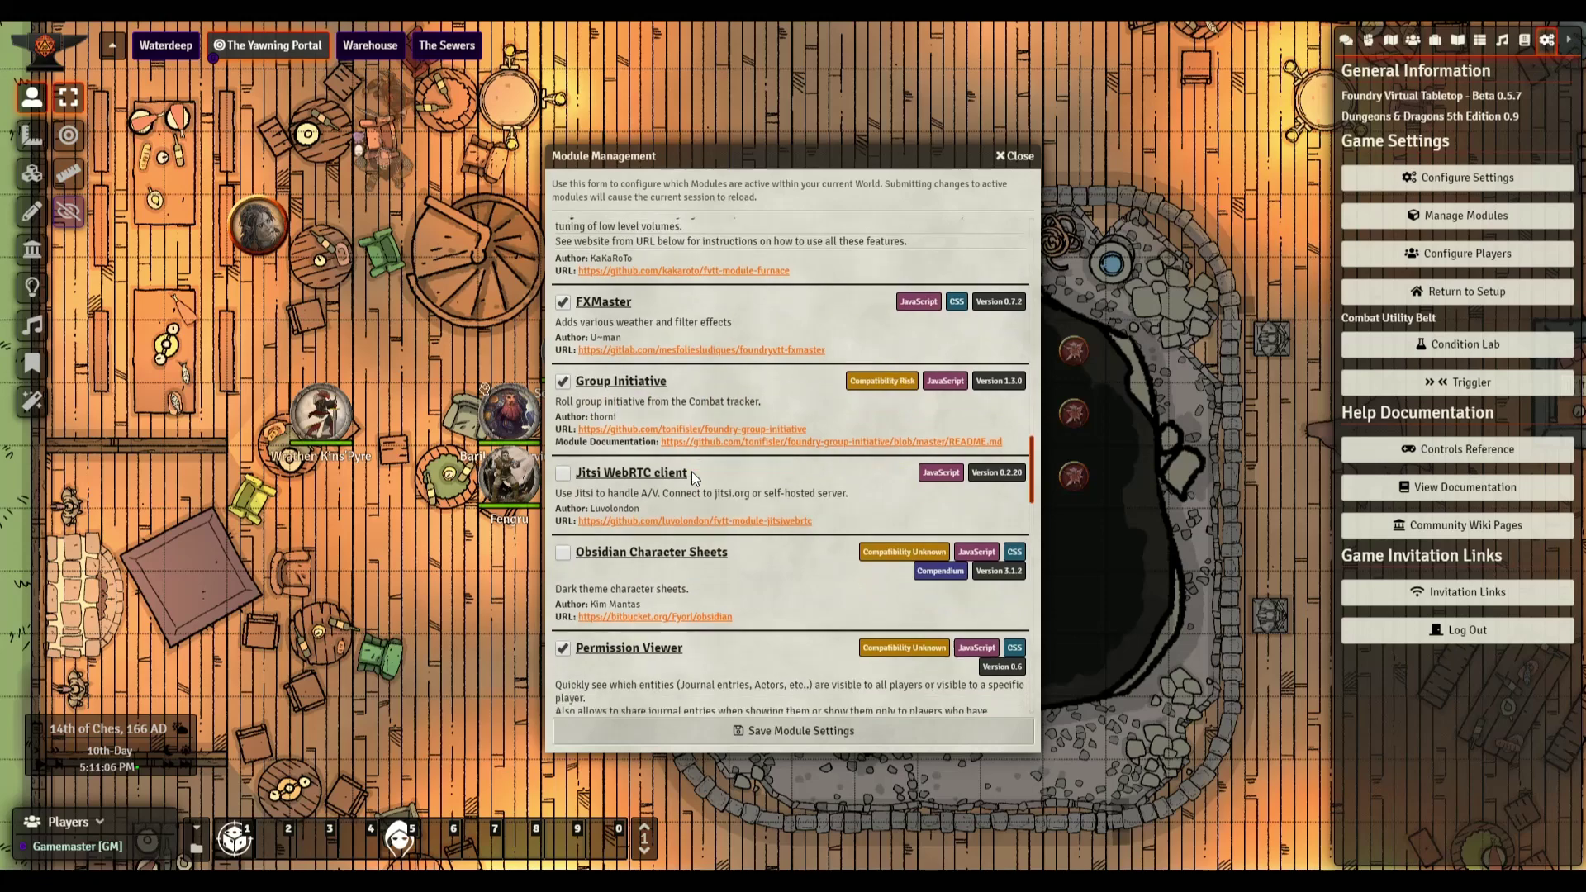
{"action": "scroll", "coordinate": [692, 470], "scroll_direction": "down", "scroll_amount": 8}
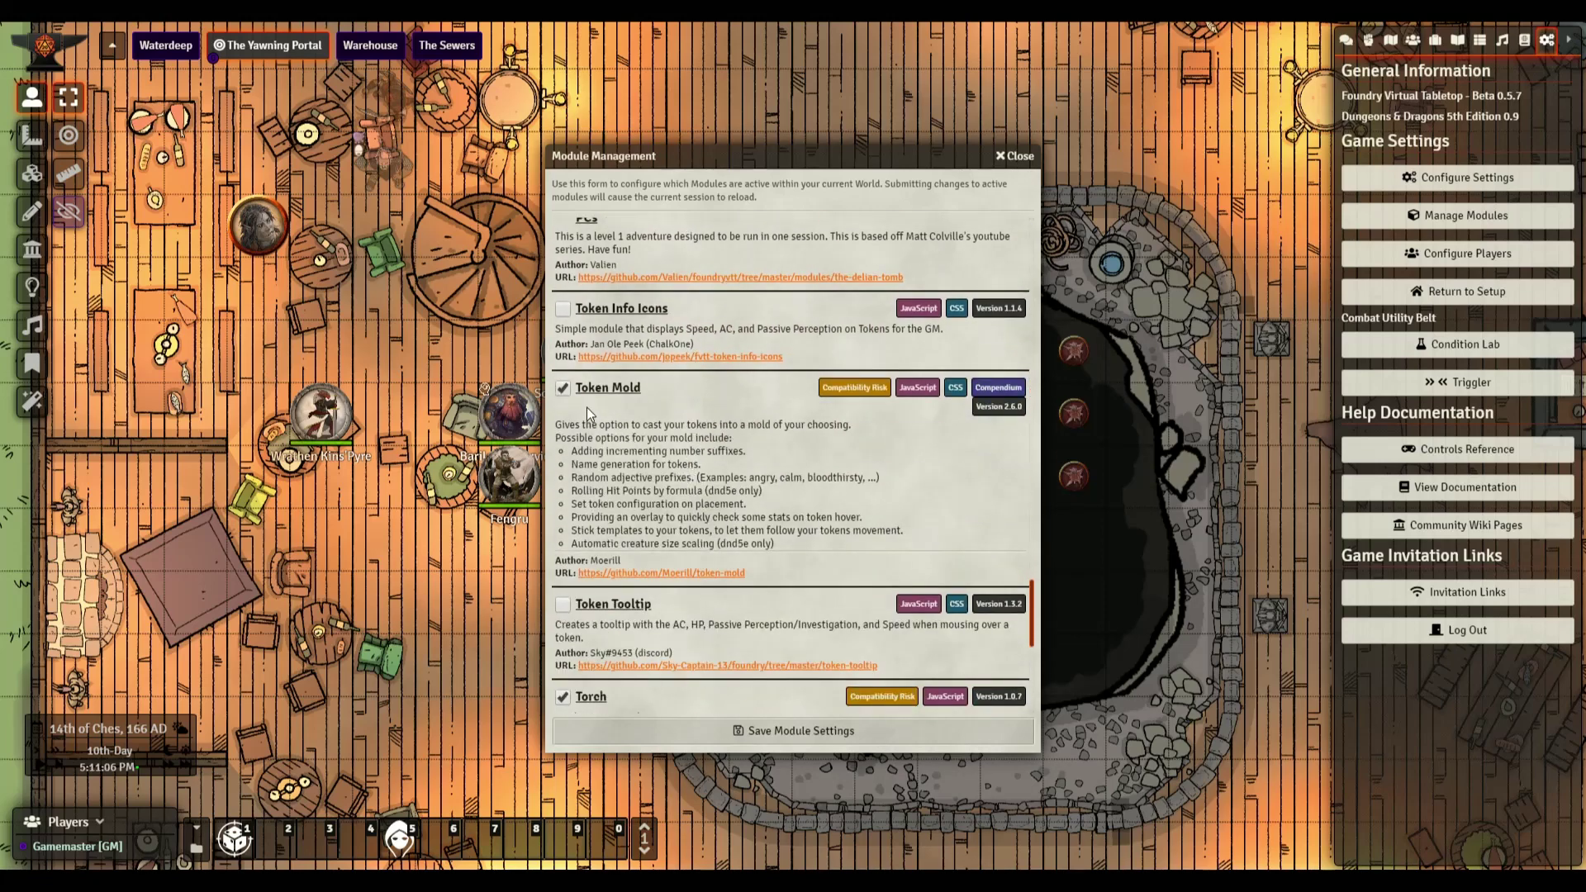
{"action": "scroll", "coordinate": [585, 447], "scroll_direction": "down", "scroll_amount": 3}
{"action": "scroll", "coordinate": [583, 452], "scroll_direction": "down", "scroll_amount": 3}
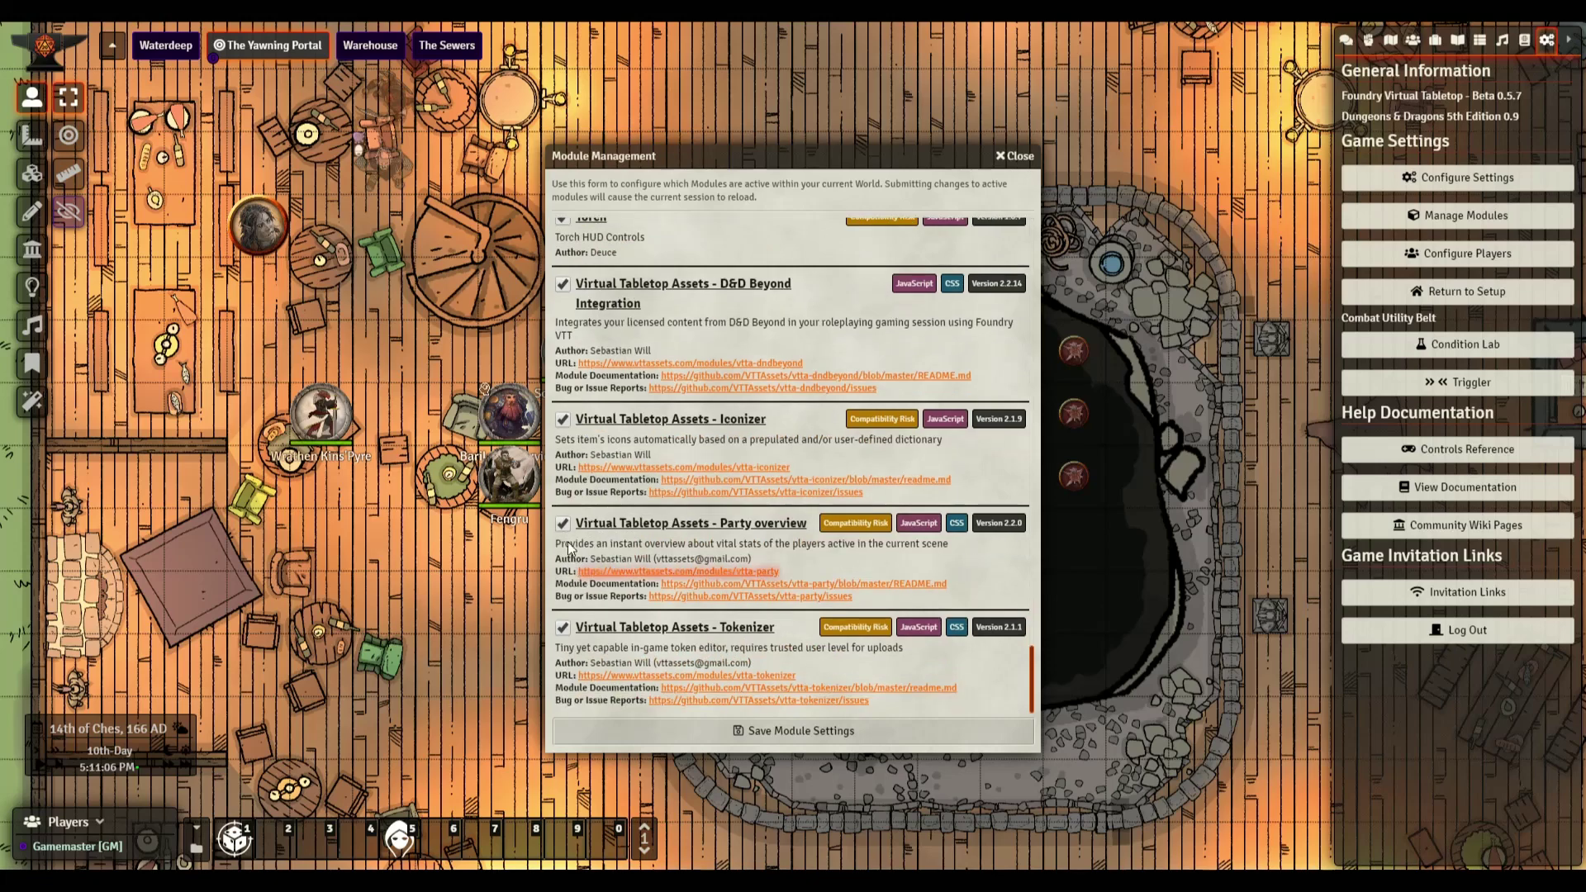
{"action": "scroll", "coordinate": [628, 463], "scroll_direction": "up", "scroll_amount": 6}
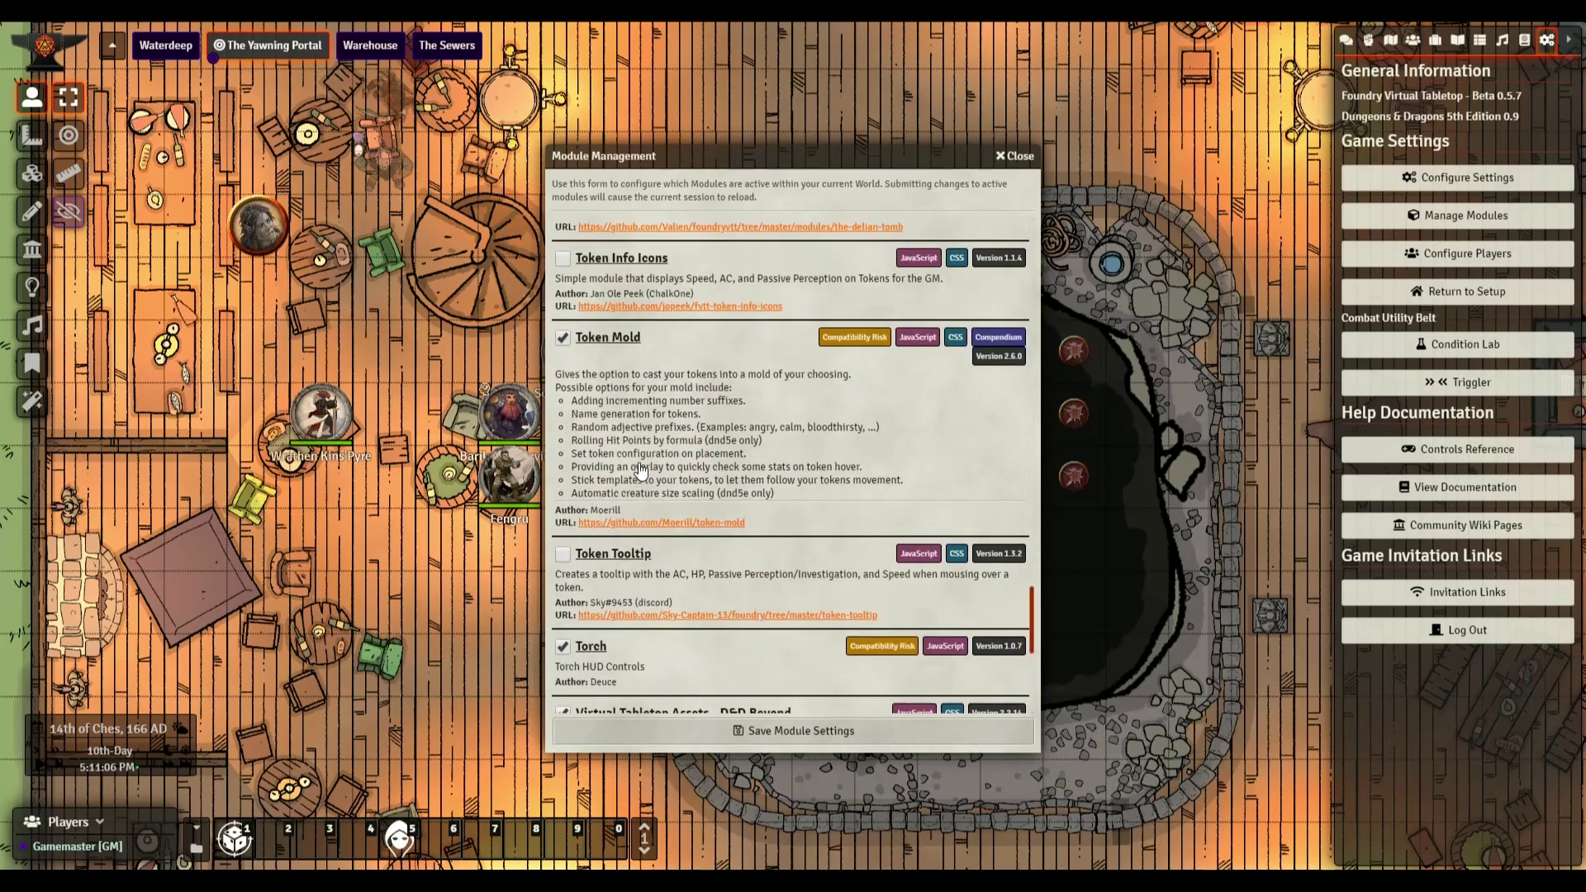
{"action": "left_click", "coordinate": [568, 409]}
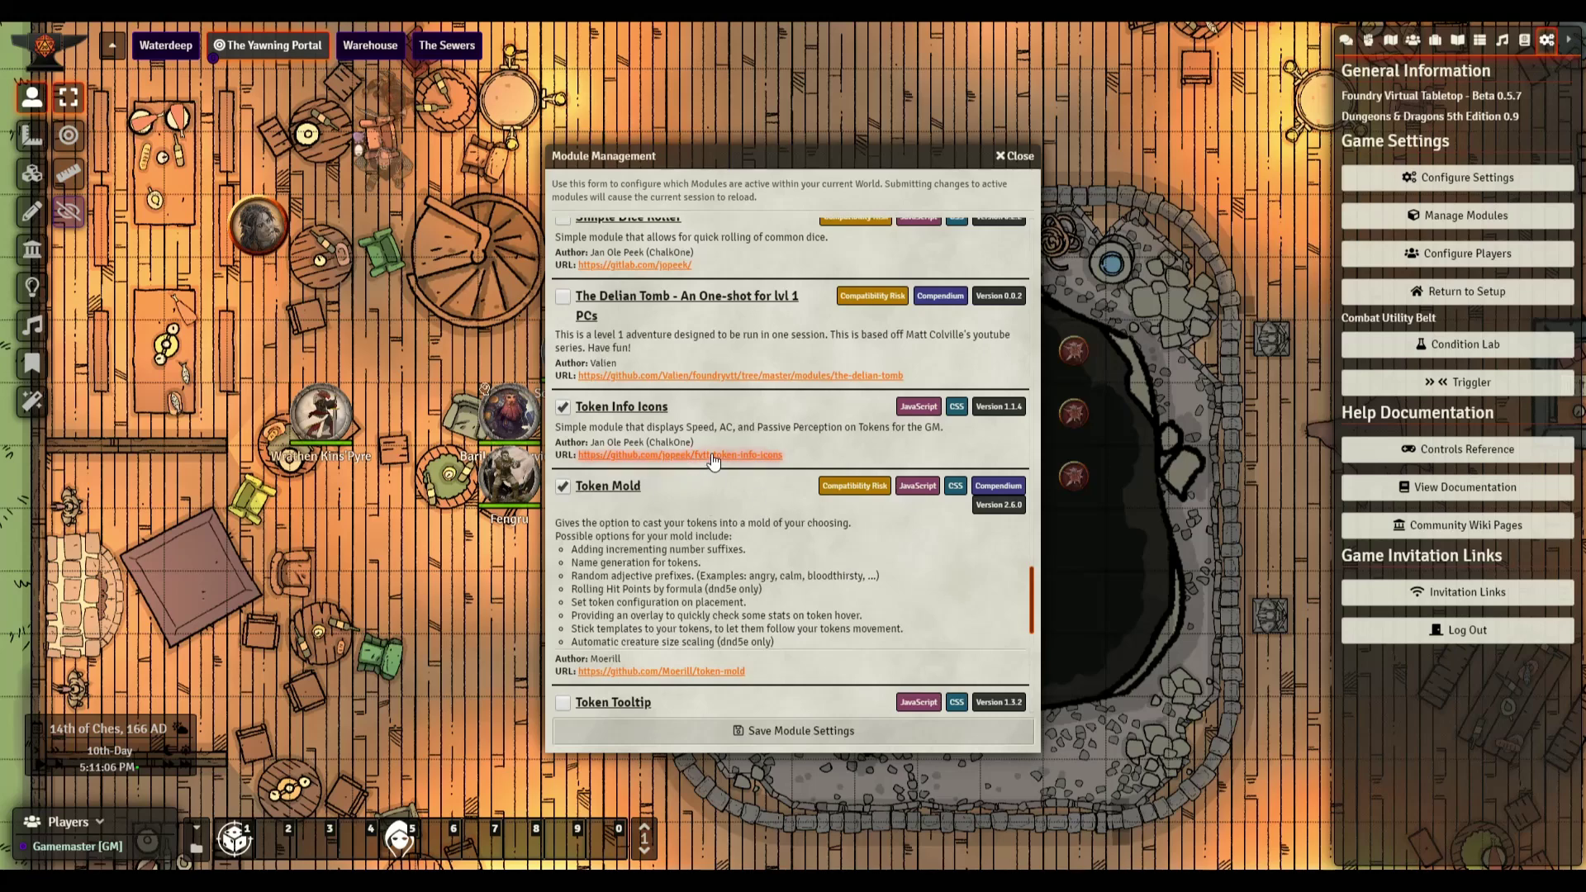
{"action": "left_click", "coordinate": [831, 727]}
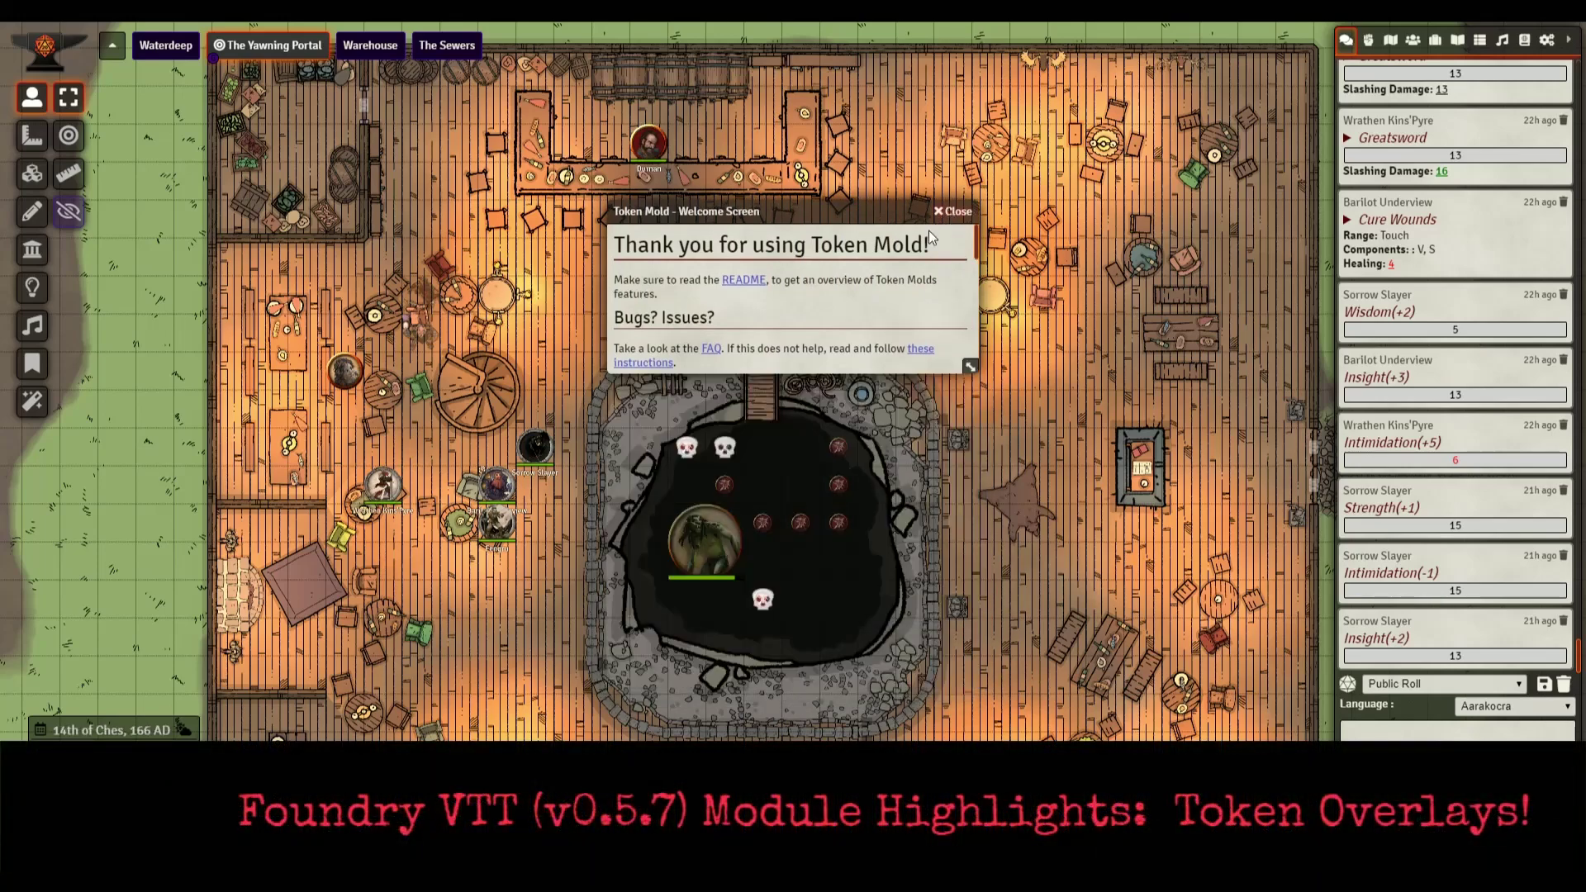
{"action": "left_click", "coordinate": [950, 212]}
{"action": "scroll", "coordinate": [542, 621], "scroll_direction": "up", "scroll_amount": 5}
{"action": "left_click_drag", "start_coordinate": [368, 666], "coordinate": [641, 625]}
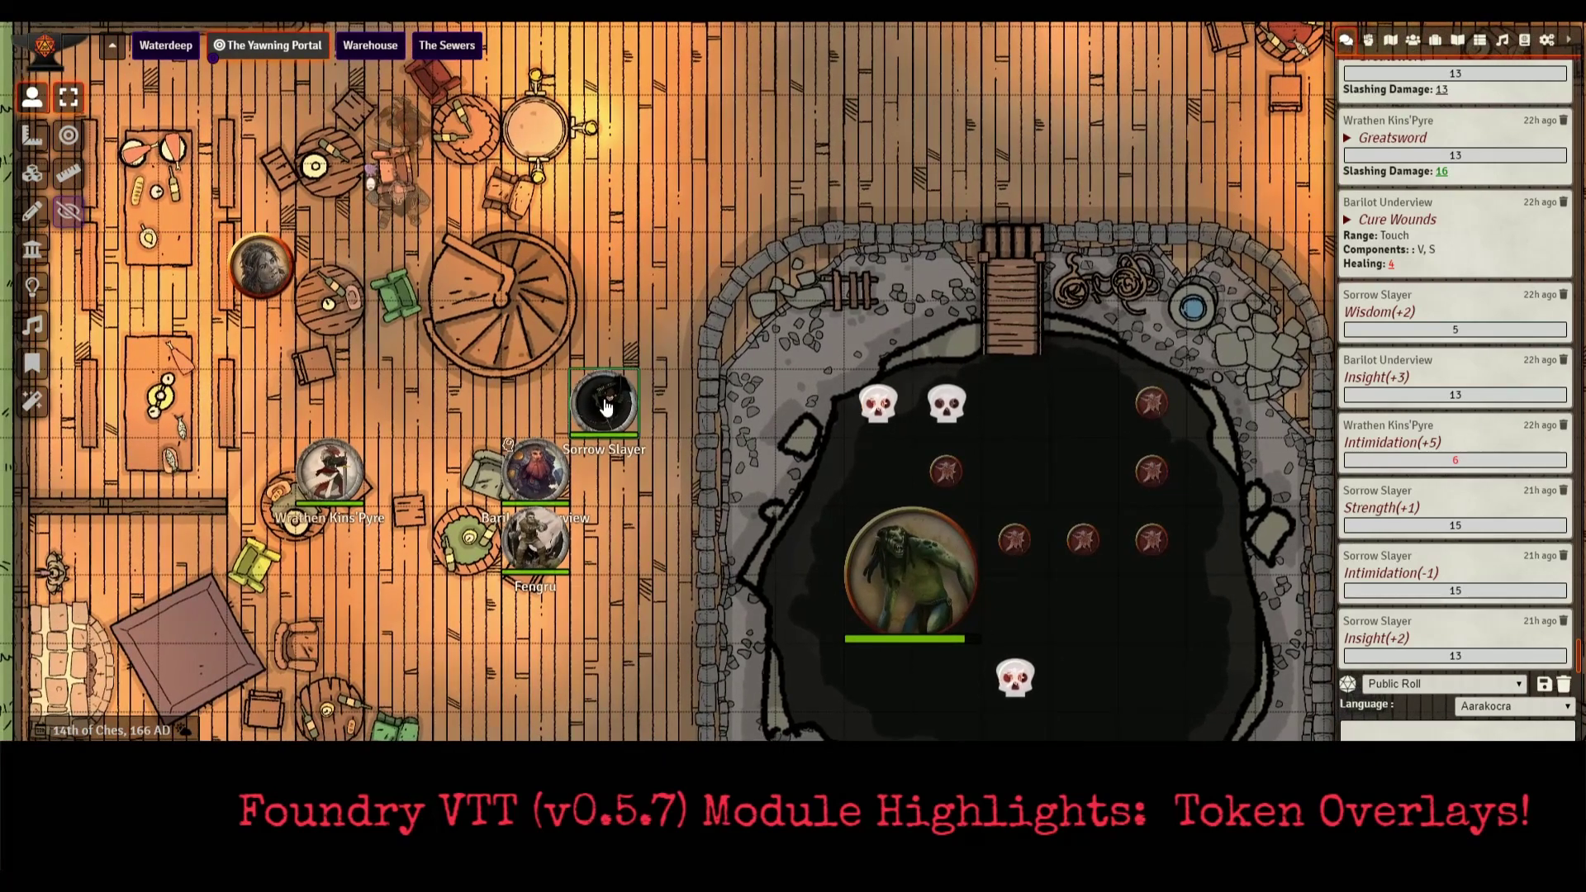
{"action": "left_click", "coordinate": [605, 405]}
{"action": "left_click", "coordinate": [894, 564]}
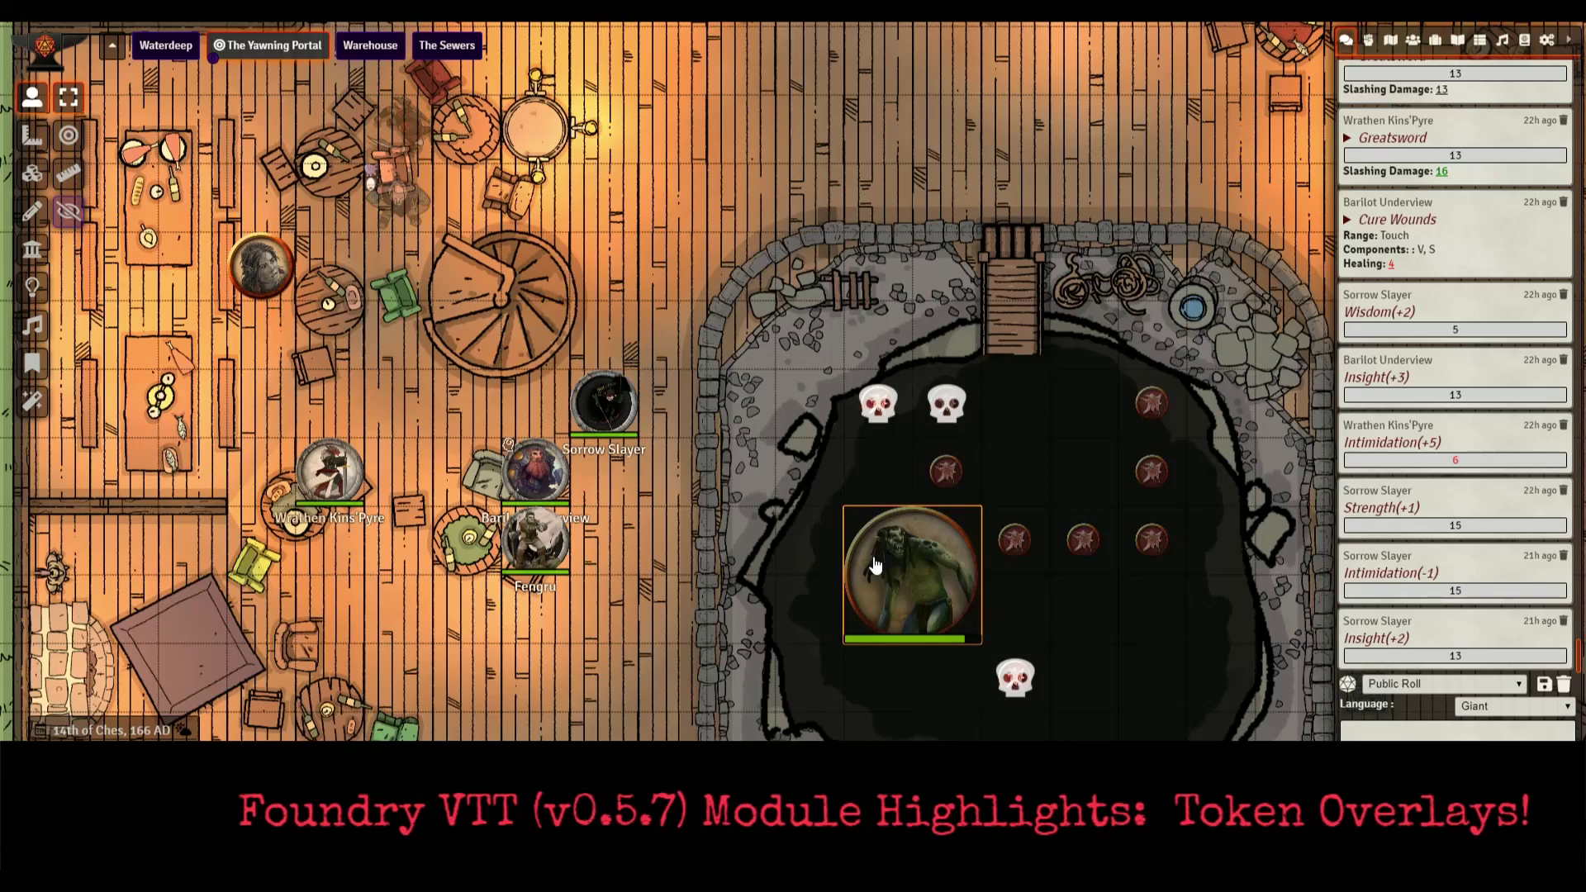
{"action": "right_click", "coordinate": [897, 566]}
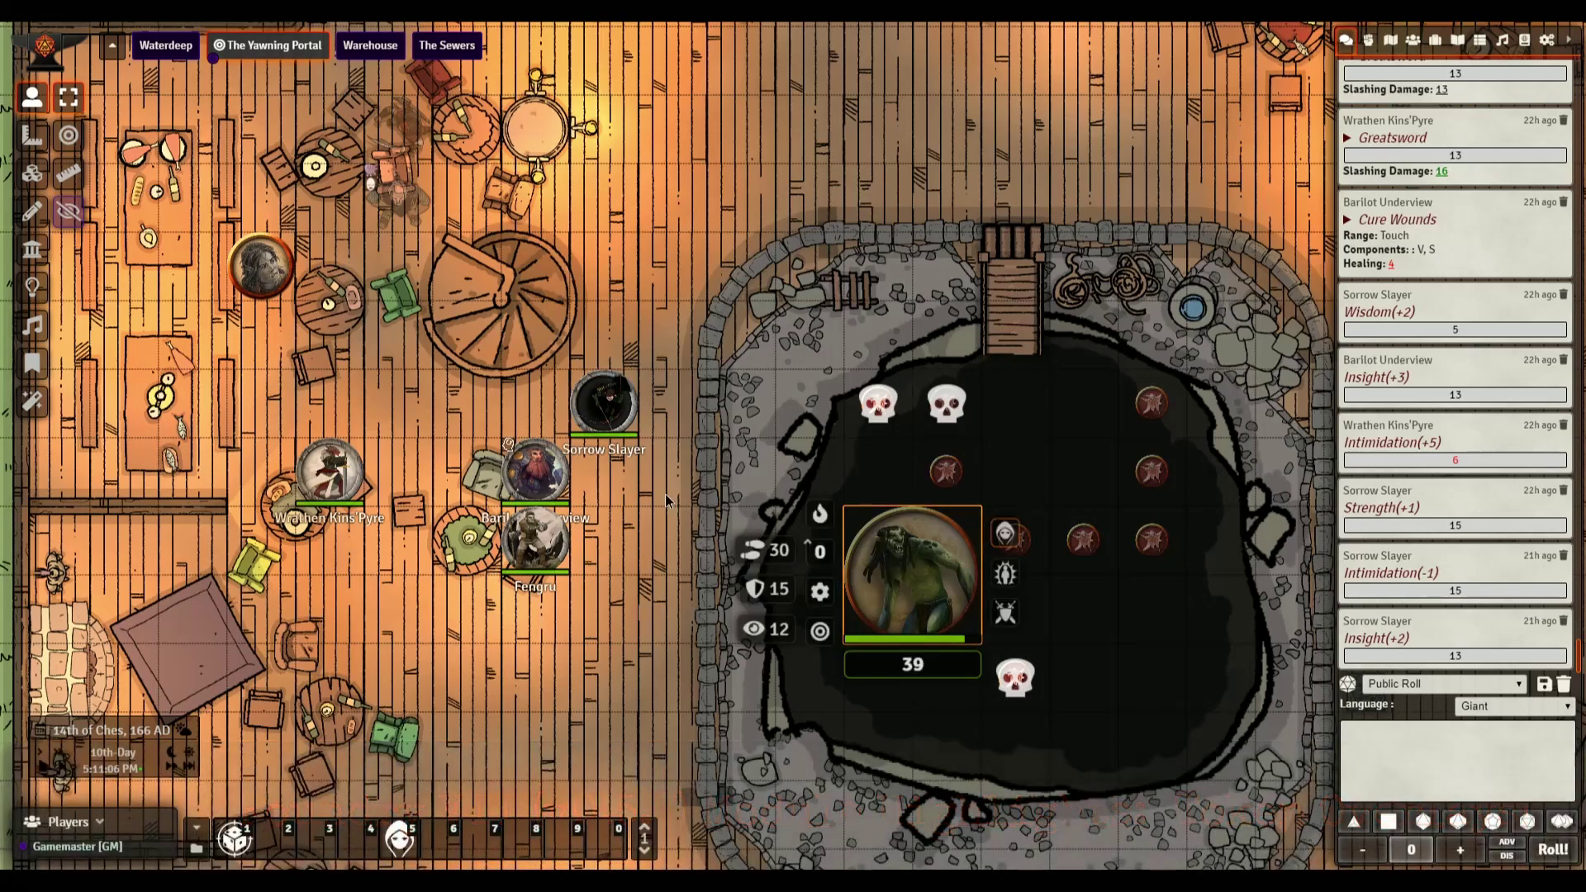
{"action": "key", "text": "Escape"}
{"action": "scroll", "coordinate": [620, 411], "scroll_direction": "up", "scroll_amount": 3}
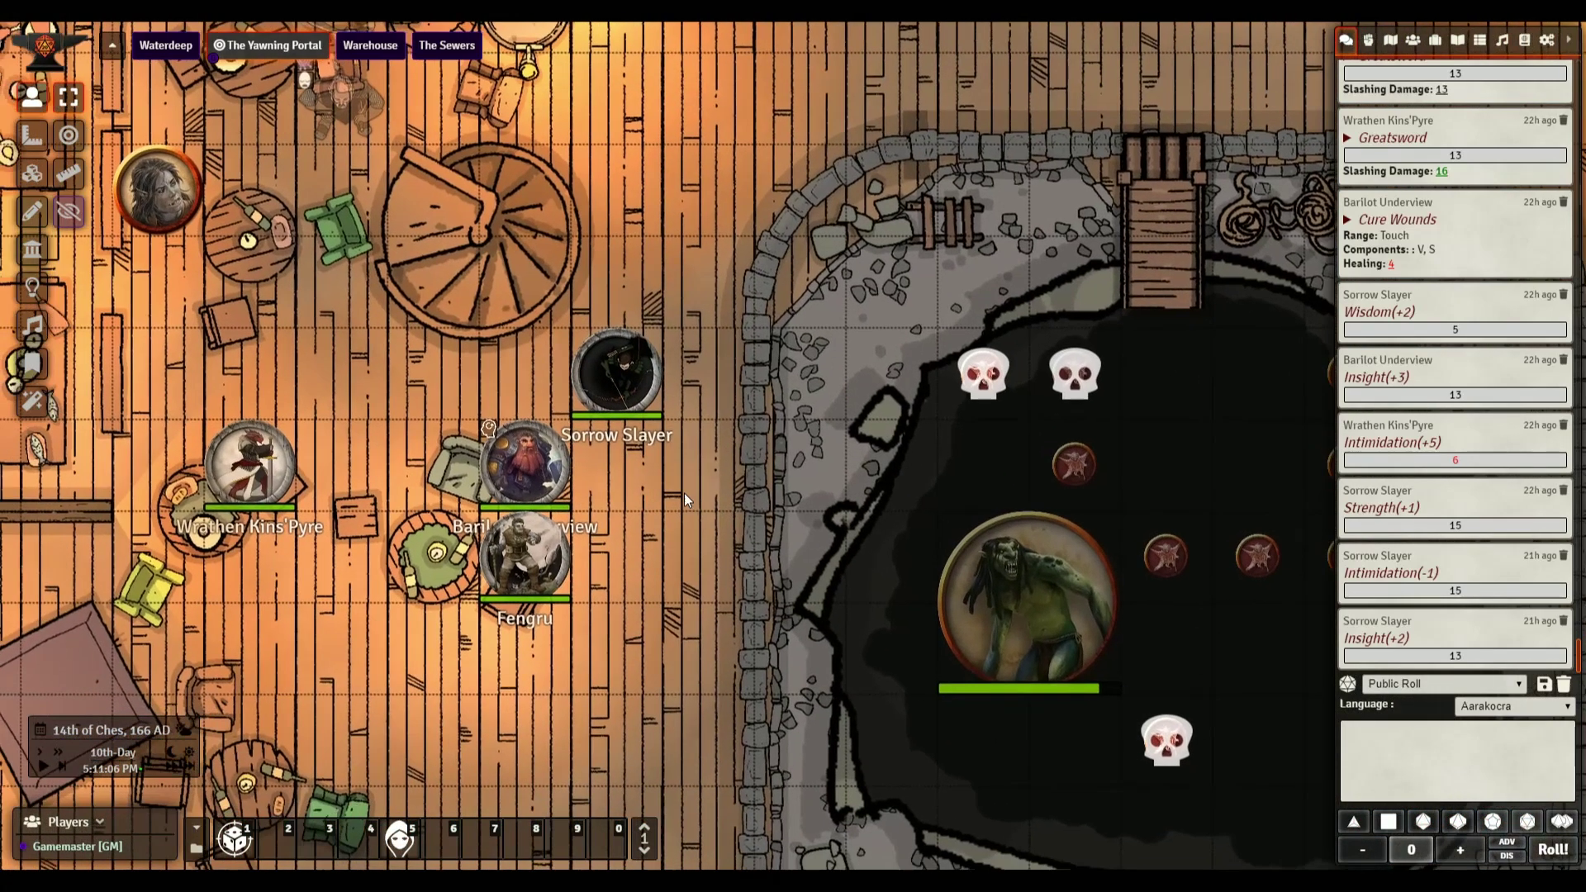
{"action": "left_click", "coordinate": [623, 383]}
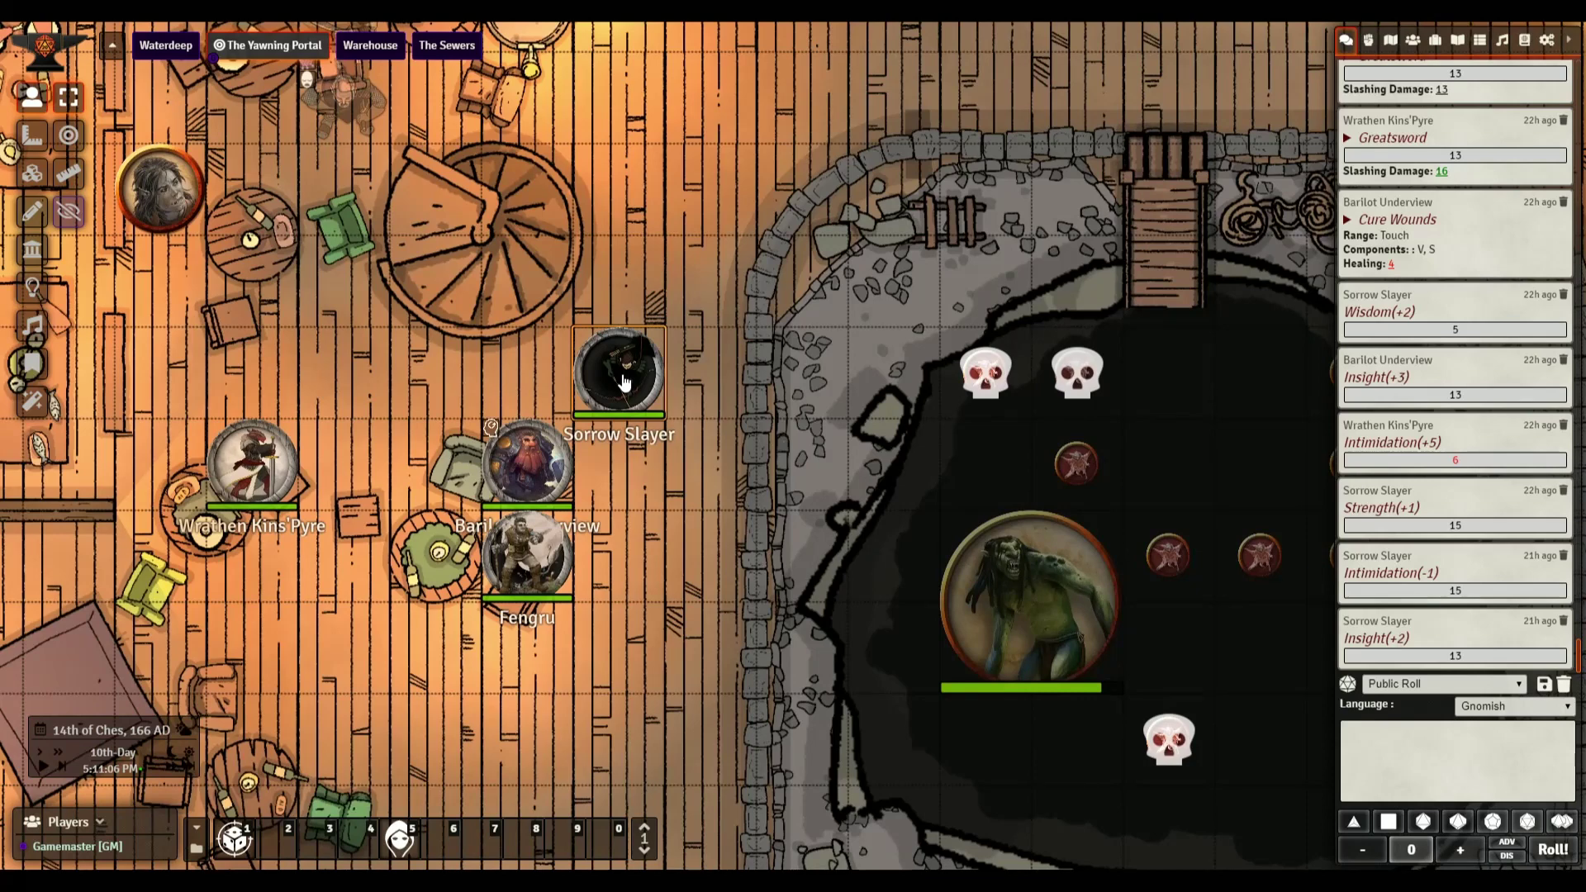
{"action": "double_click", "coordinate": [623, 383]}
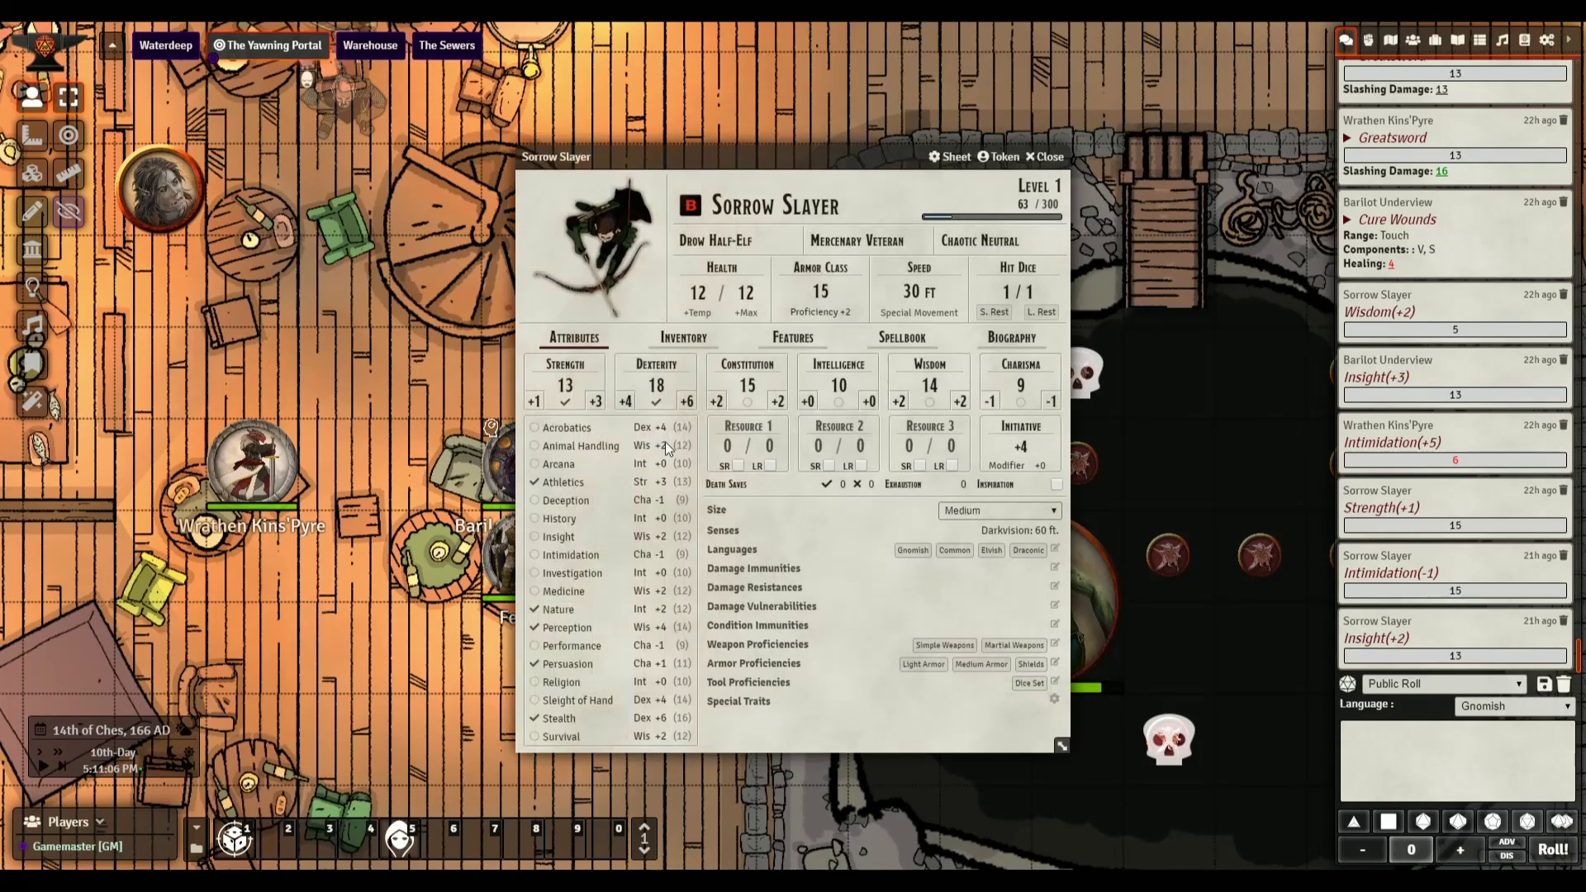
{"action": "left_click", "coordinate": [1048, 157]}
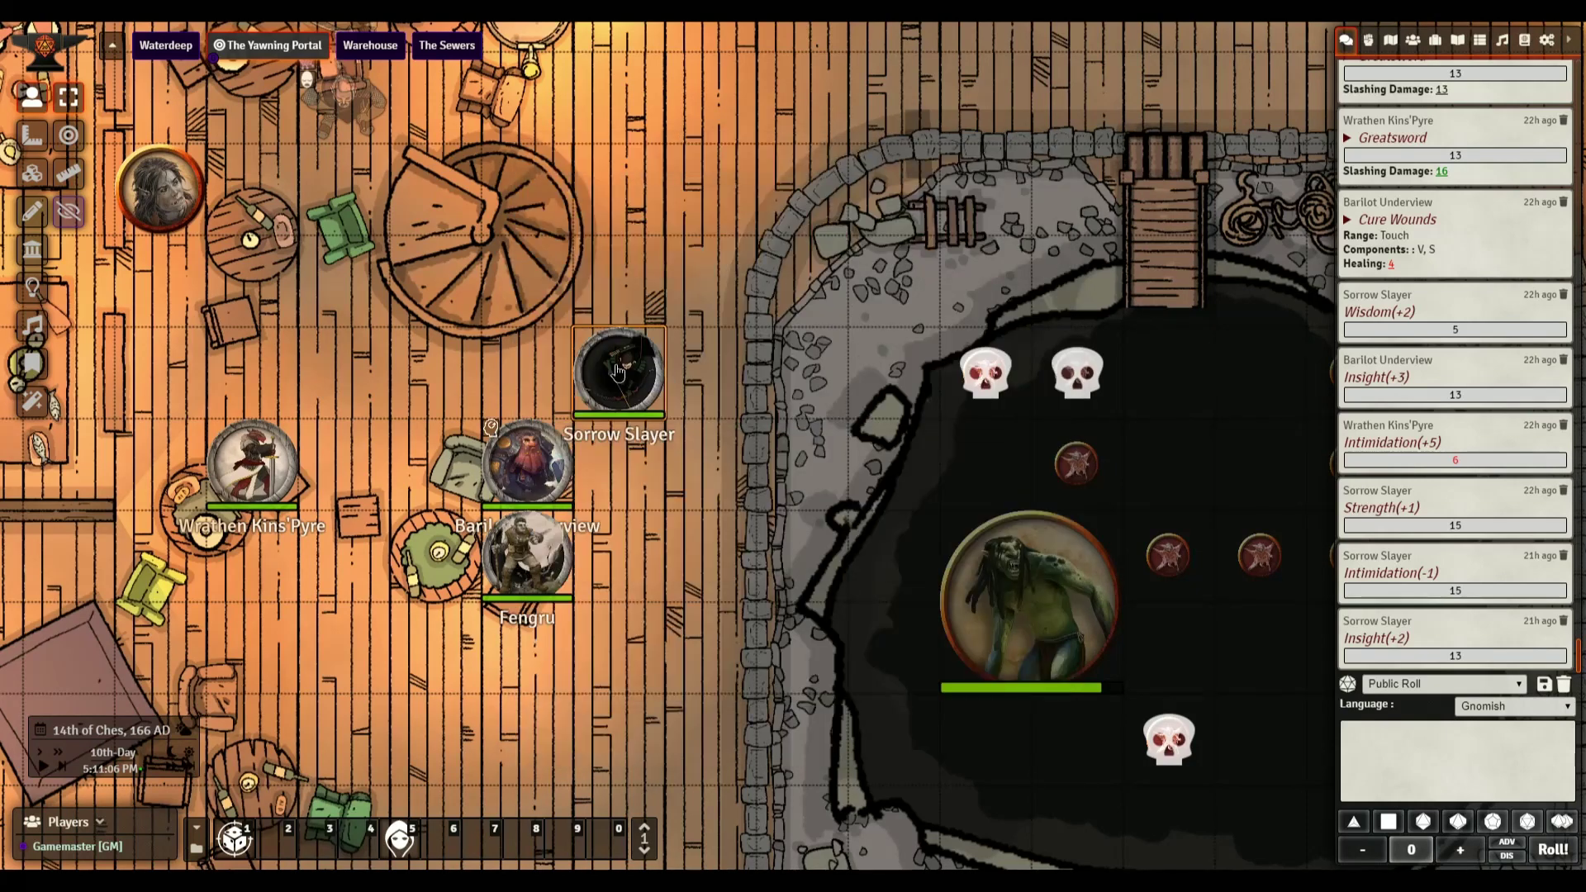
{"action": "right_click", "coordinate": [655, 388]}
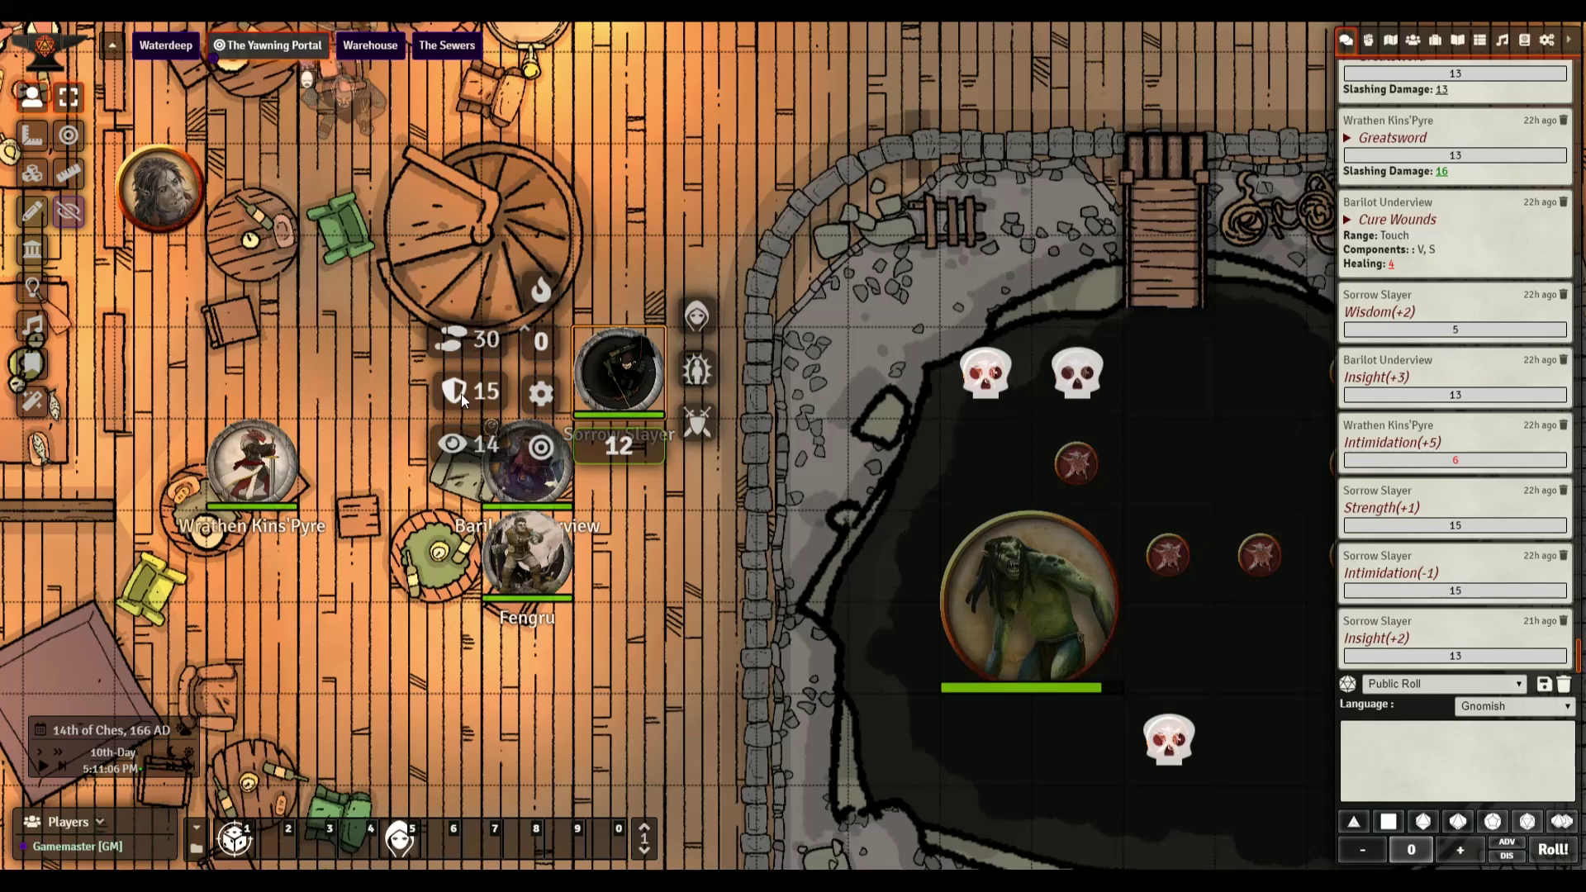
{"action": "key", "text": "Escape"}
{"action": "right_click", "coordinate": [1004, 606]}
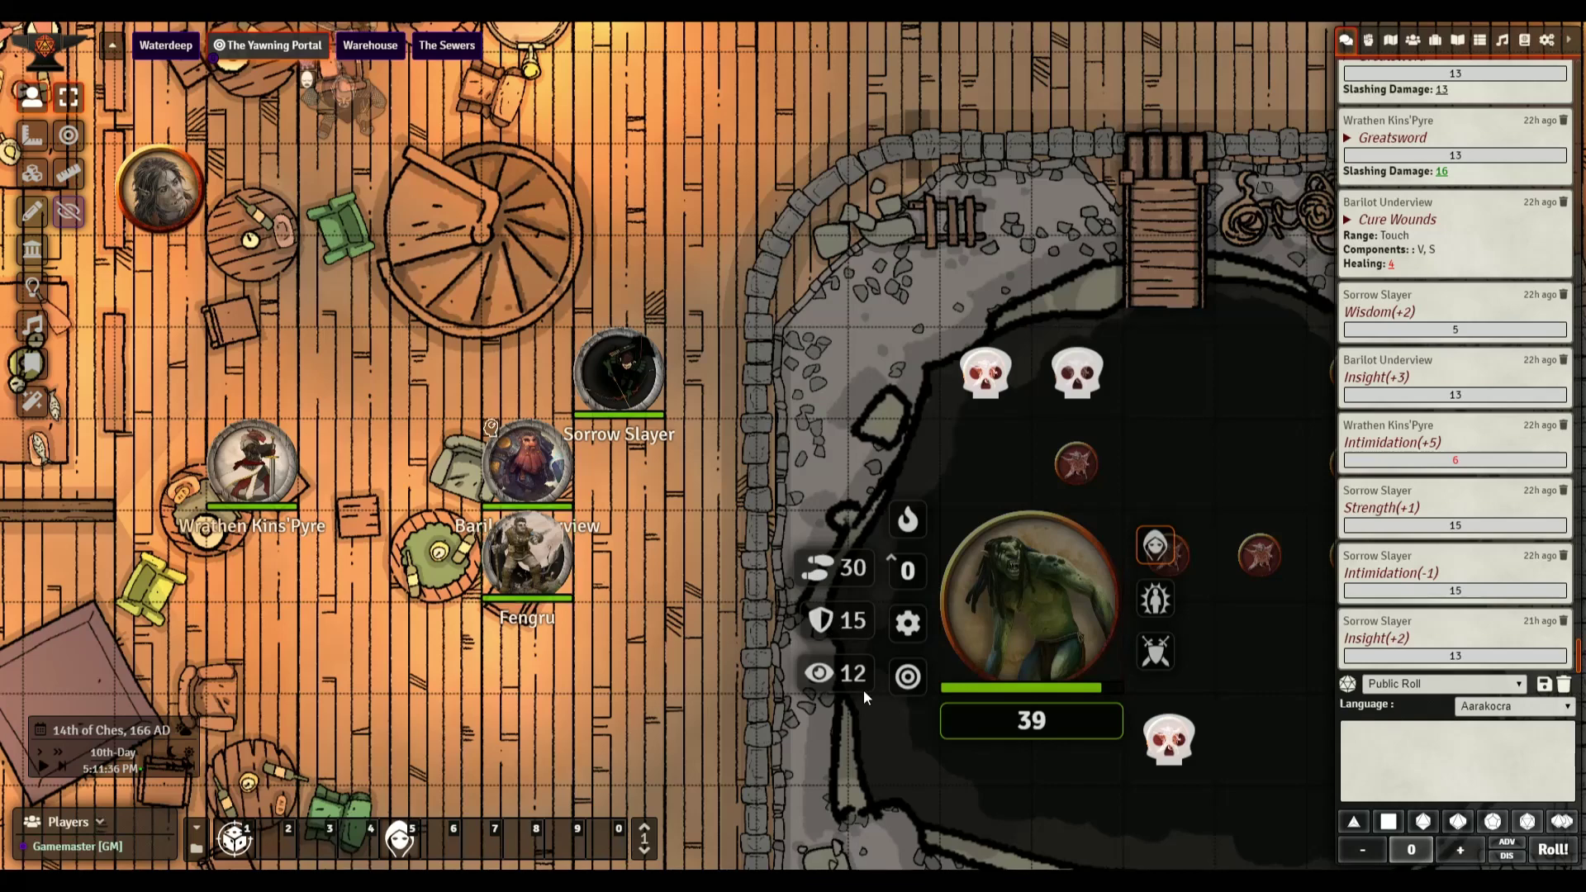
{"action": "left_click", "coordinate": [671, 687]}
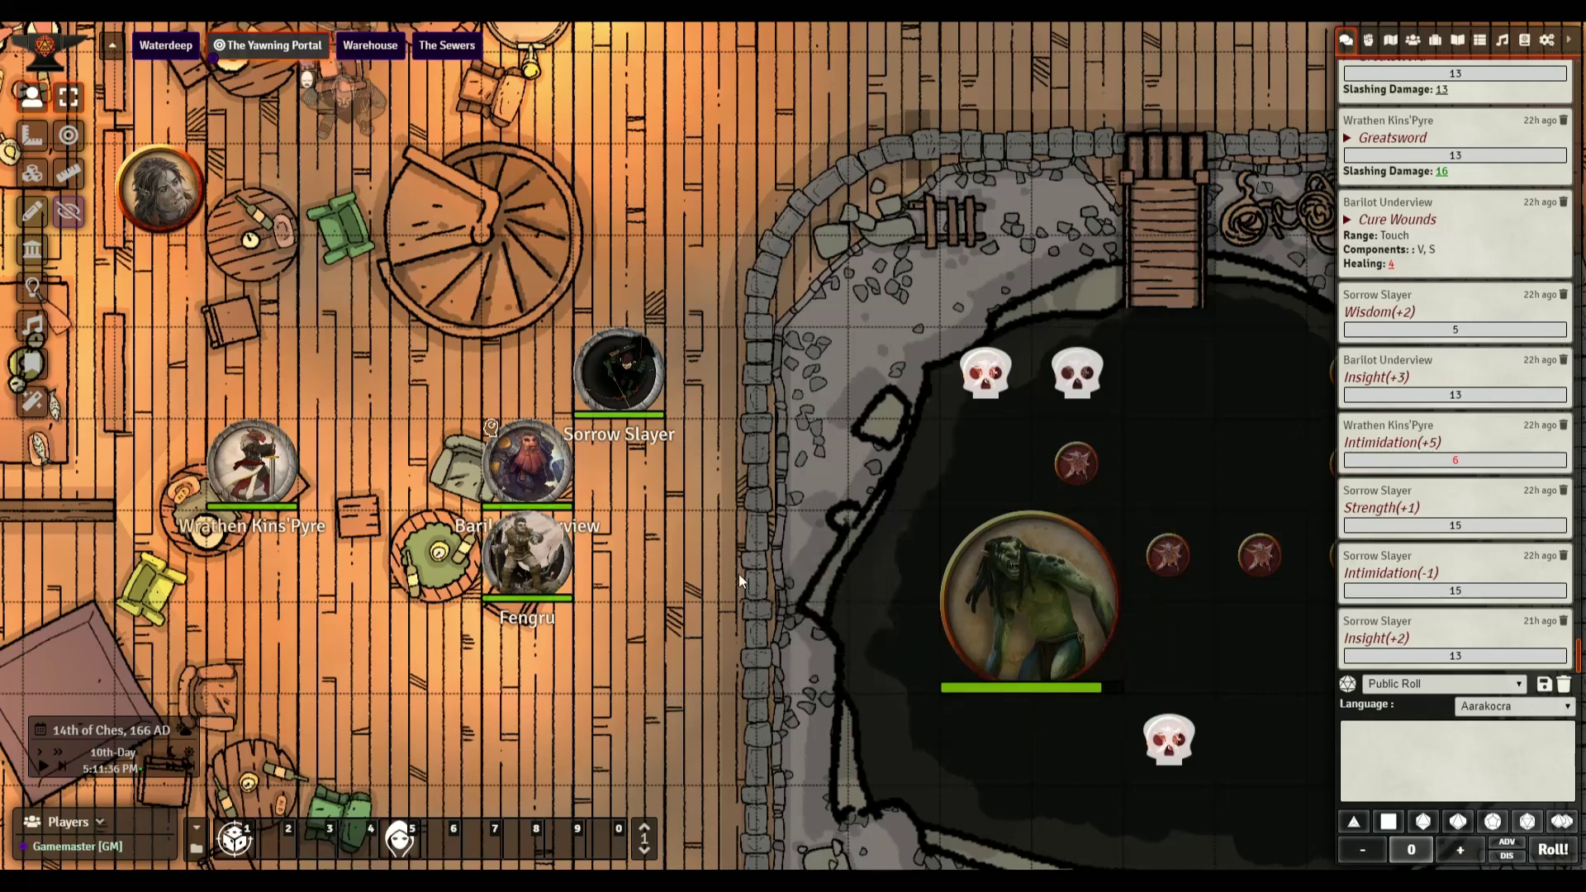
{"action": "scroll", "coordinate": [771, 430], "scroll_direction": "down", "scroll_amount": 1}
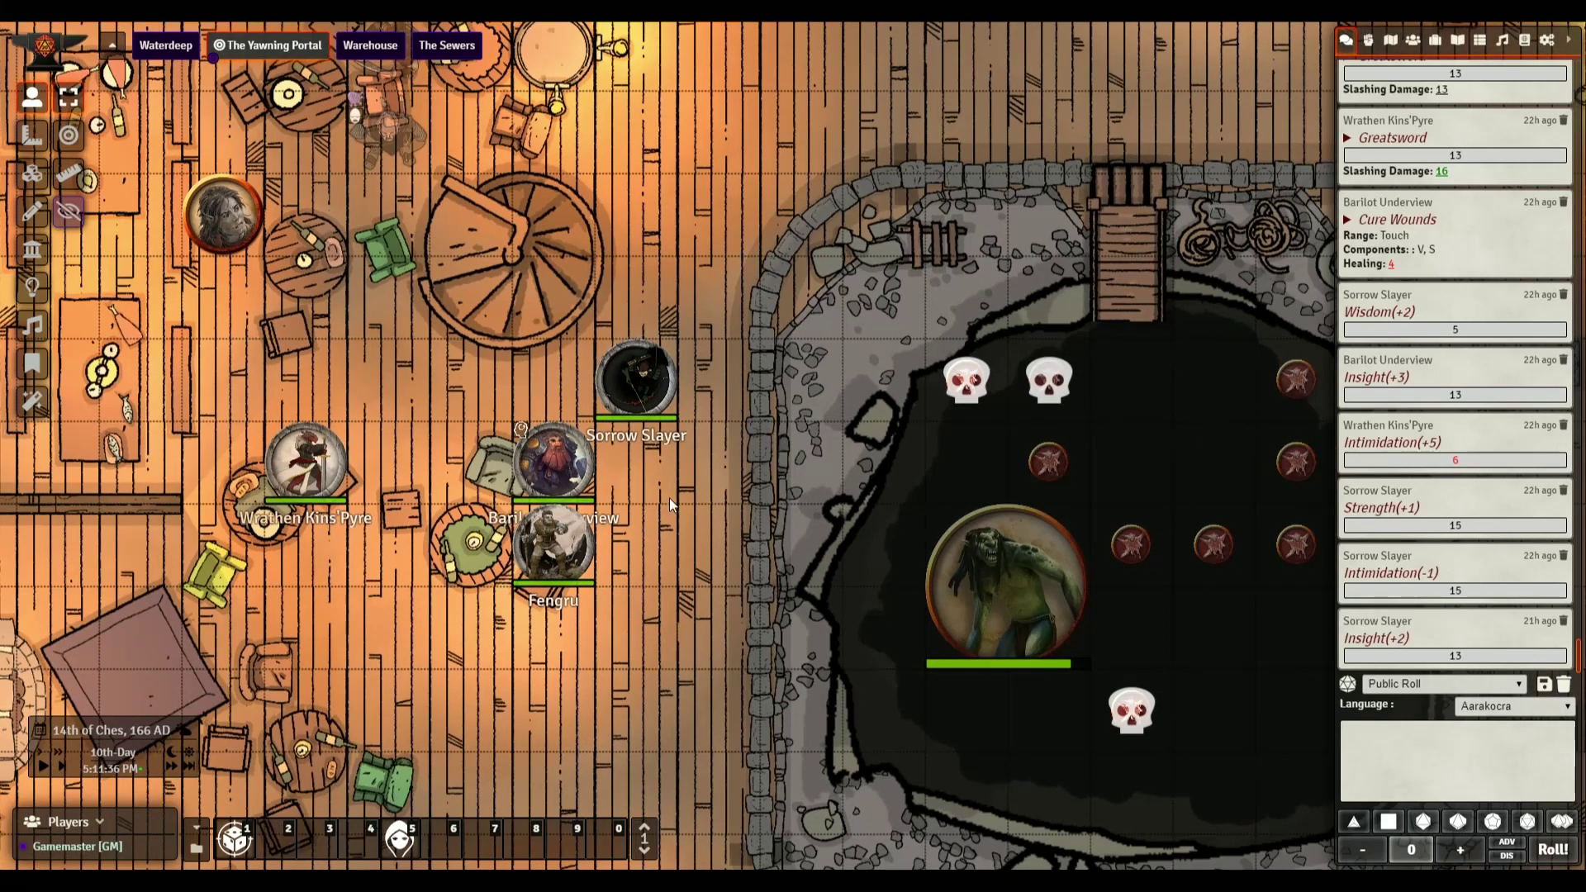
{"action": "right_click", "coordinate": [625, 383]}
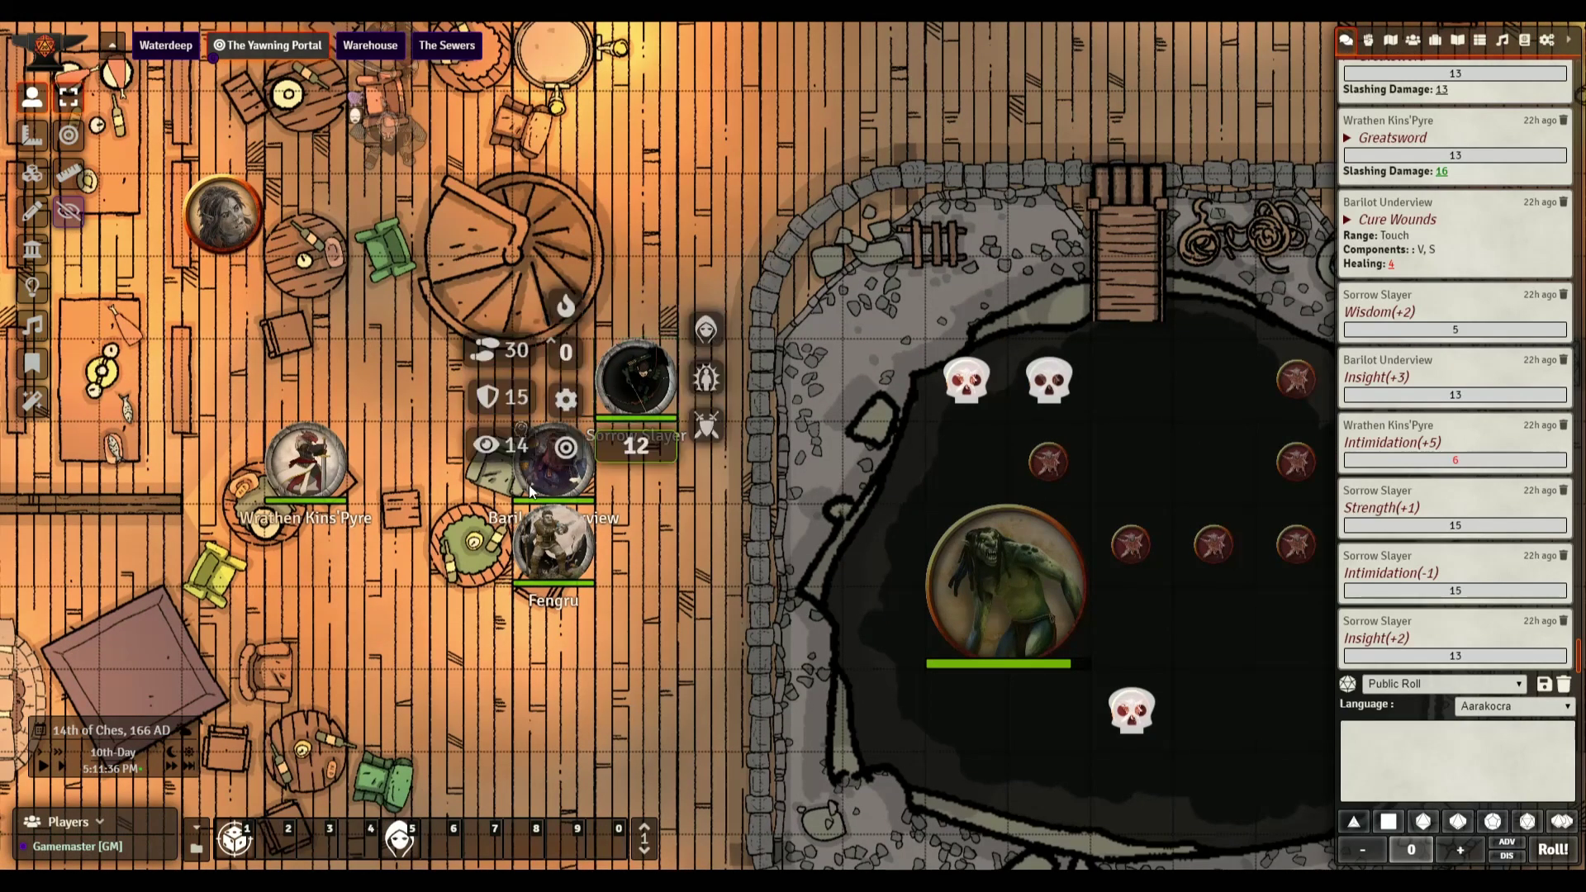
{"action": "left_click", "coordinate": [750, 497]}
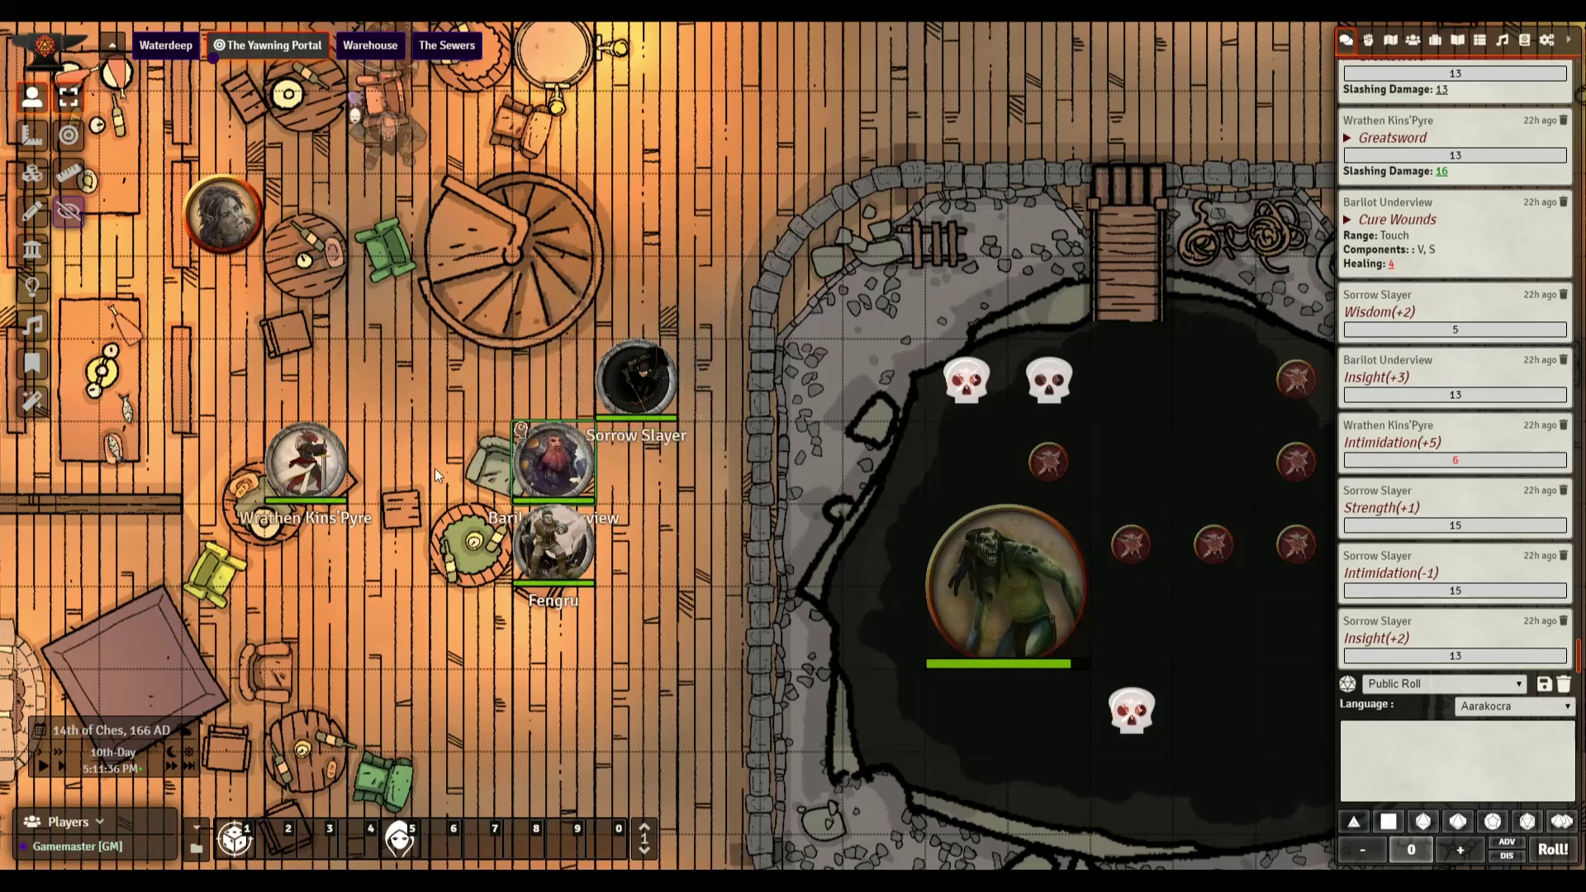
{"action": "right_click", "coordinate": [310, 483]}
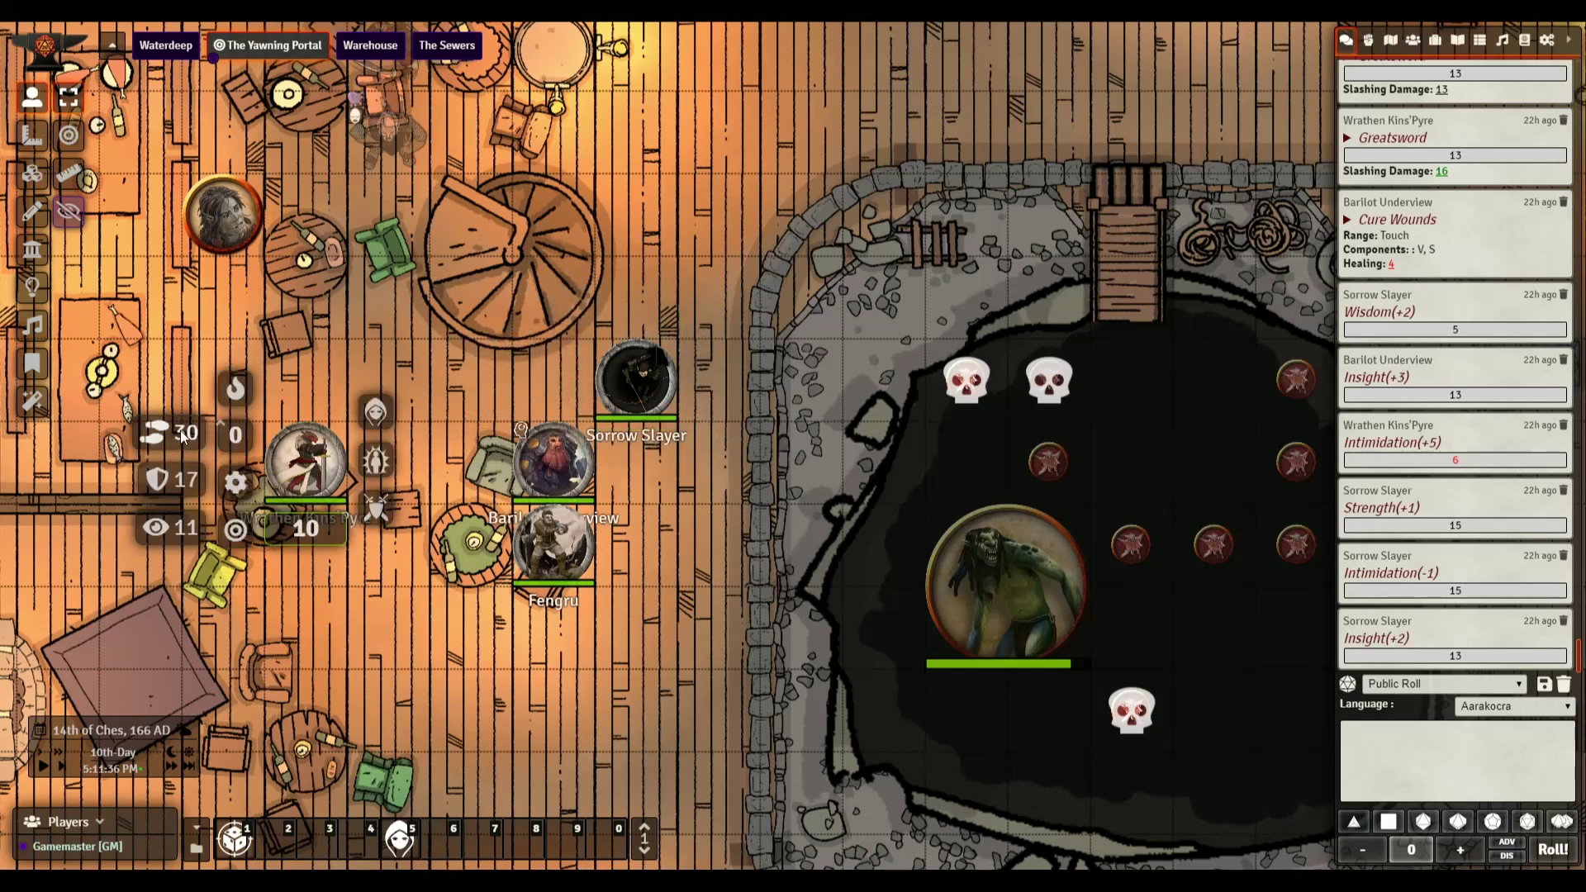
{"action": "left_click", "coordinate": [248, 463]}
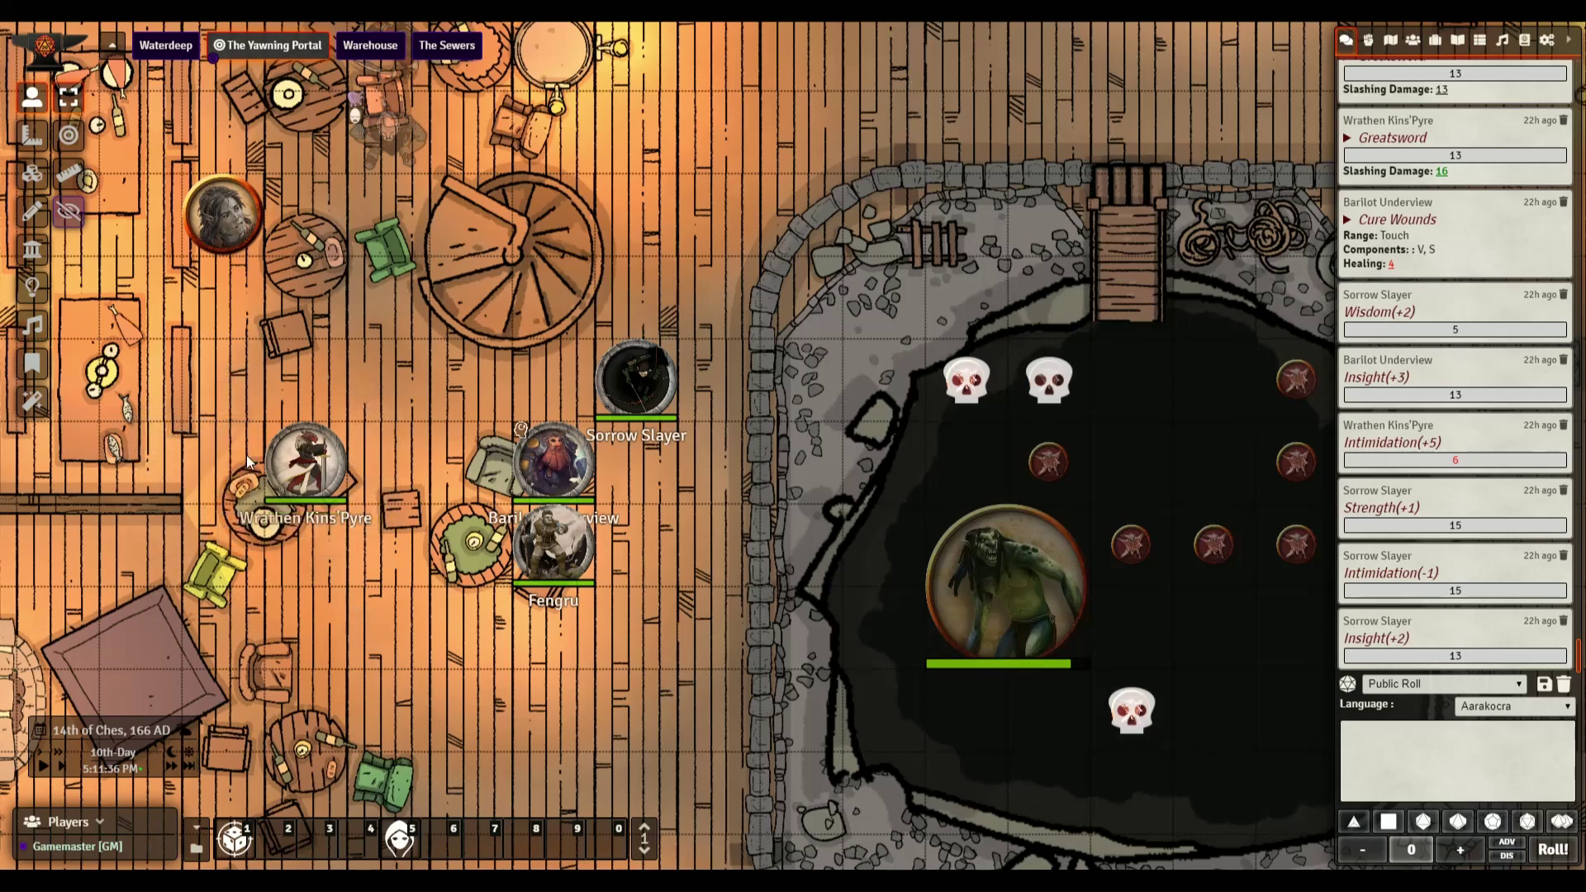
{"action": "right_click", "coordinate": [223, 213]}
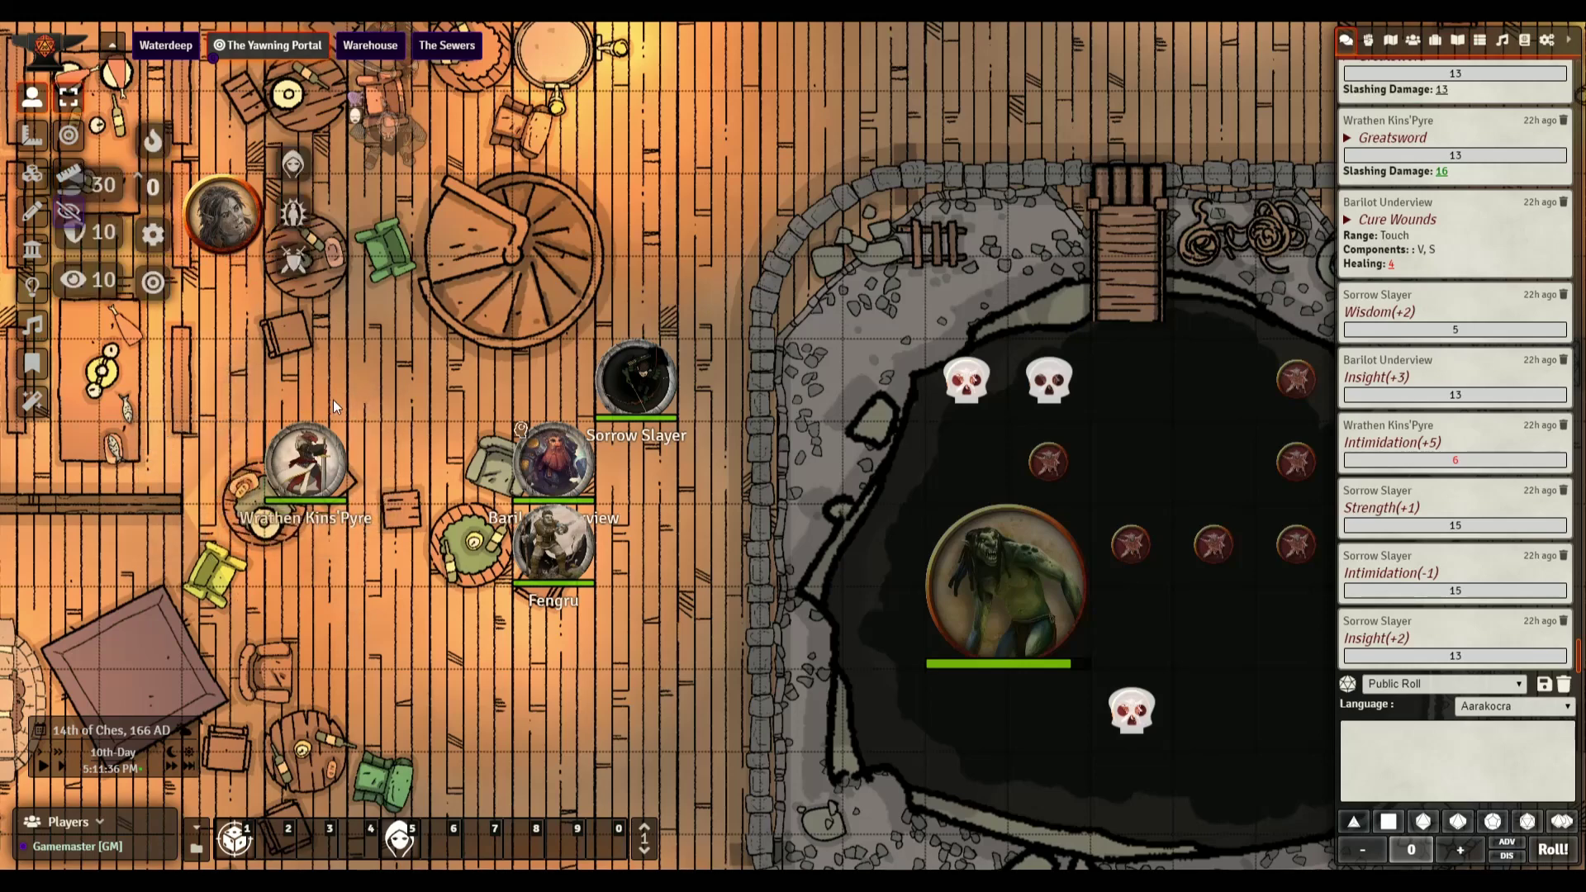
{"action": "left_click", "coordinate": [353, 388]}
{"action": "left_click_drag", "start_coordinate": [316, 465], "coordinate": [383, 413]}
{"action": "right_click", "coordinate": [382, 413]}
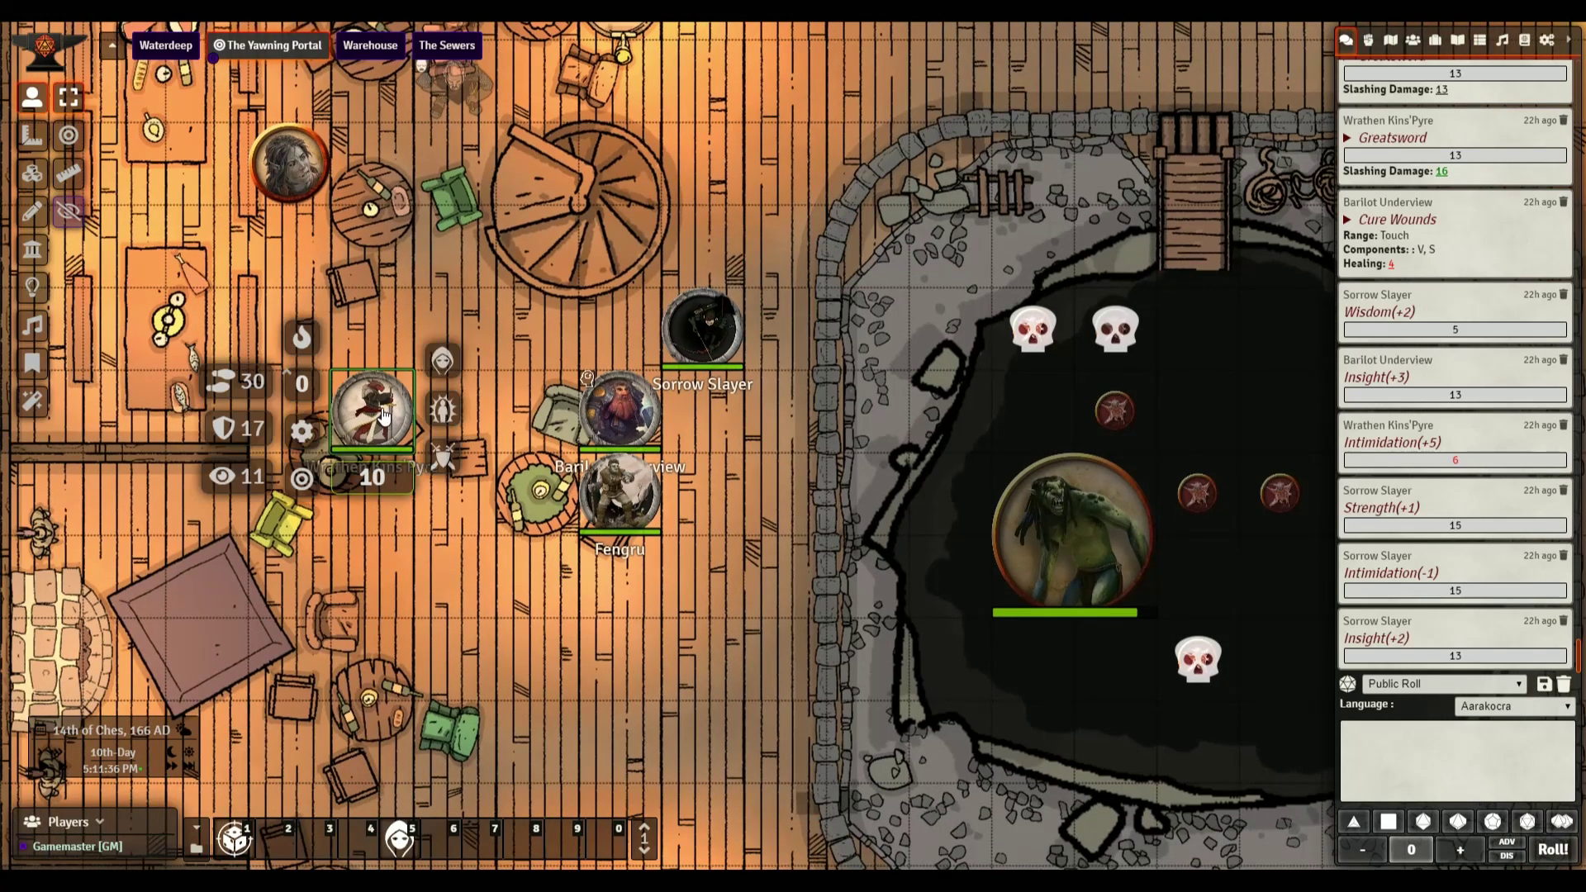
{"action": "left_click", "coordinate": [721, 600]}
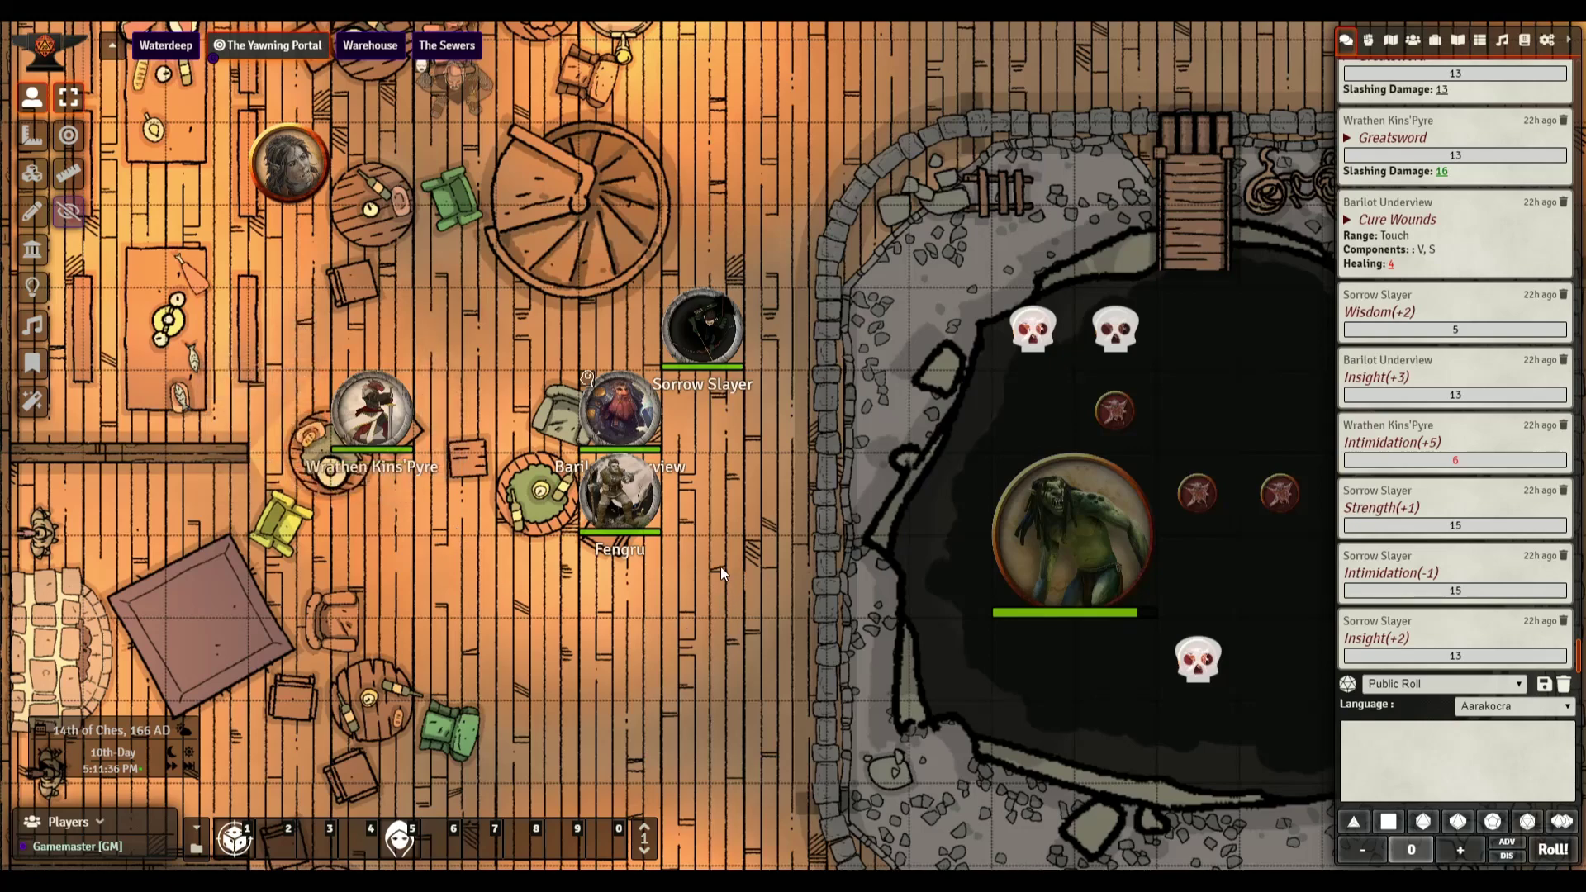
{"action": "scroll", "coordinate": [714, 516], "scroll_direction": "down", "scroll_amount": 1}
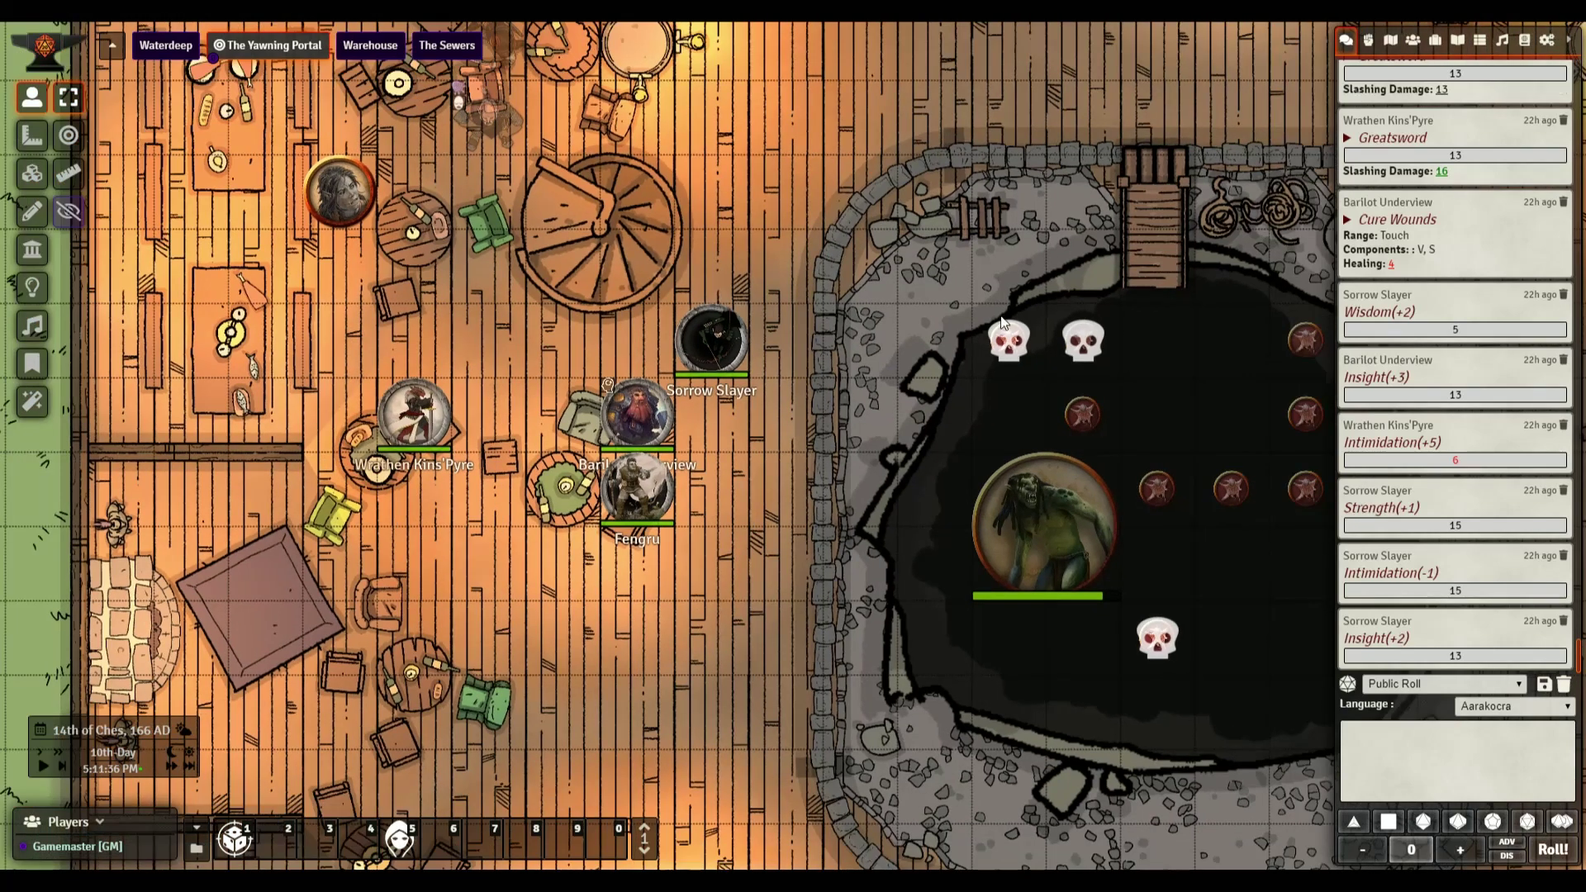
{"action": "left_click", "coordinate": [649, 529]}
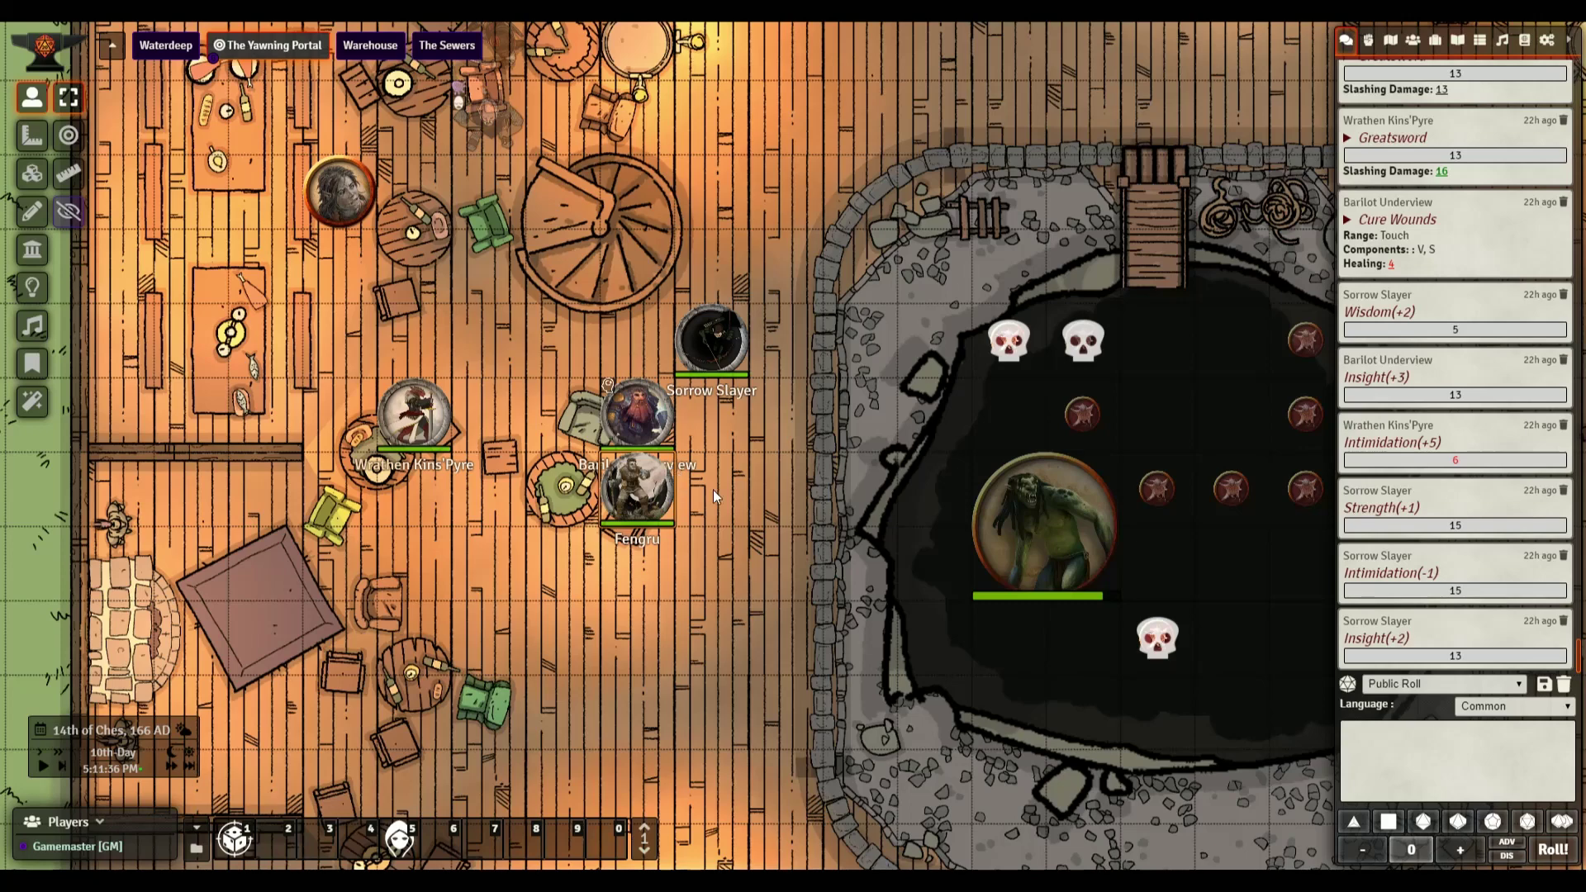
{"action": "right_click", "coordinate": [645, 507]}
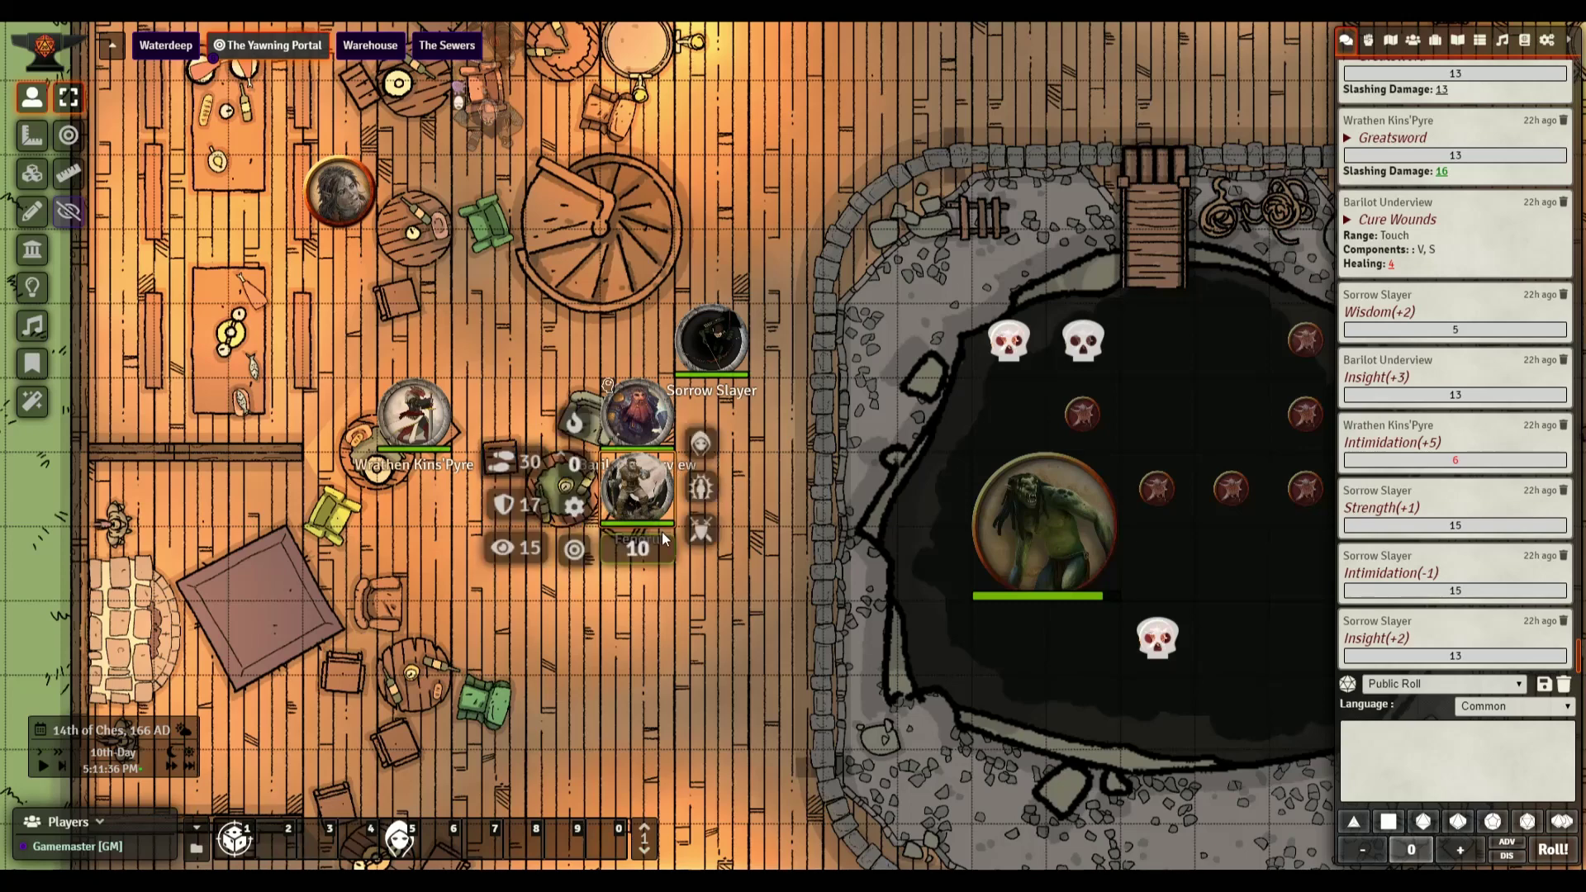
{"action": "left_click", "coordinate": [752, 579]}
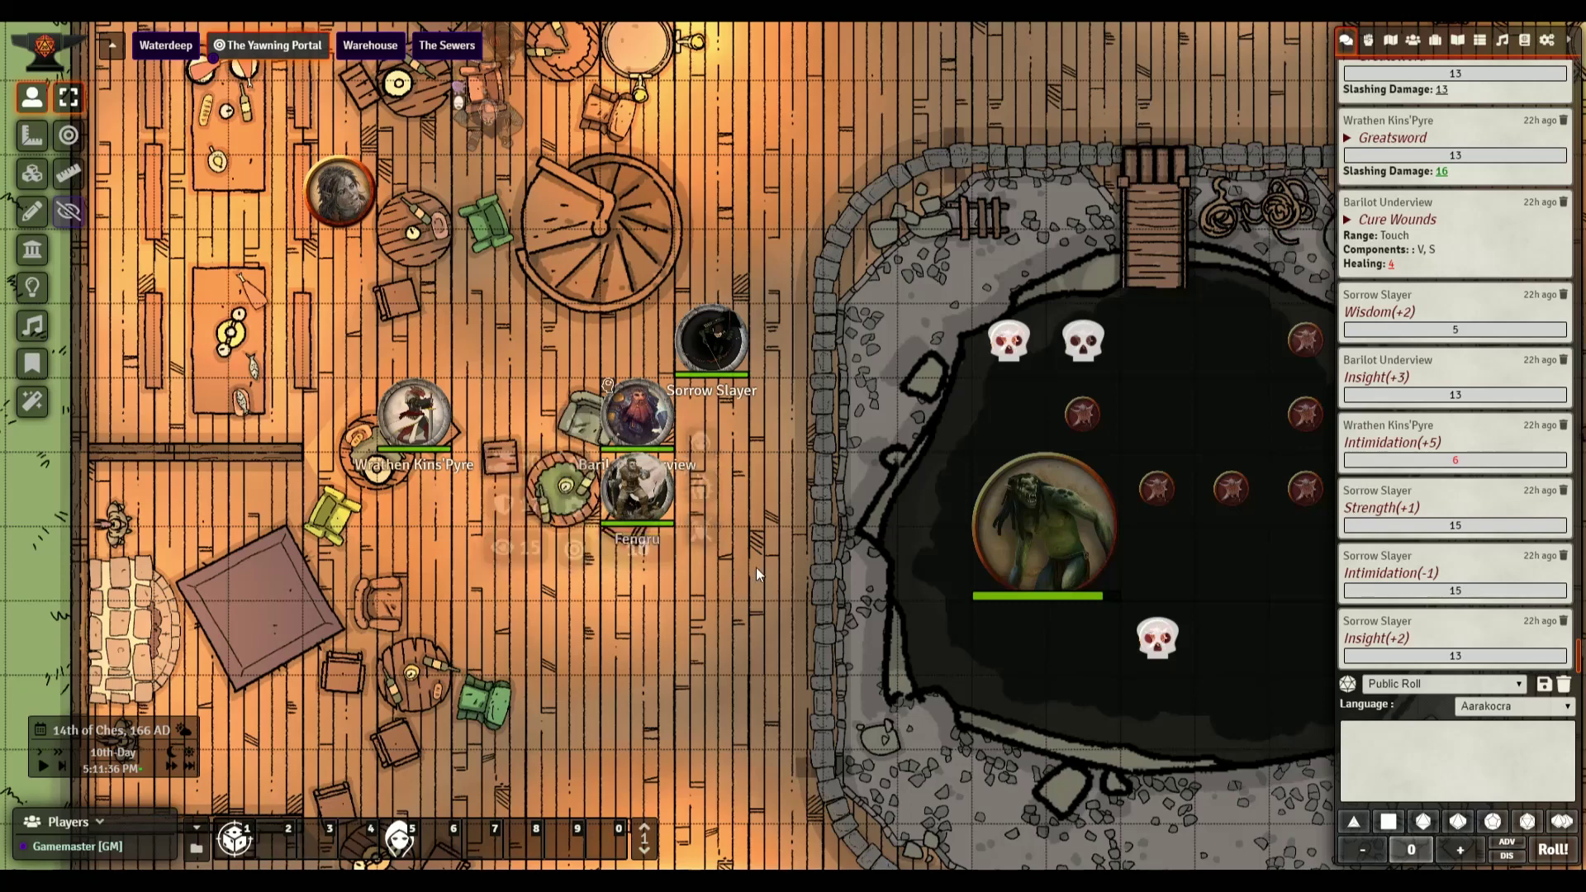
Step: Show the Module Settings in Configure Game Settings and scroll past Combat Utility Belt and Pings
{"action": "left_click", "coordinate": [1546, 41]}
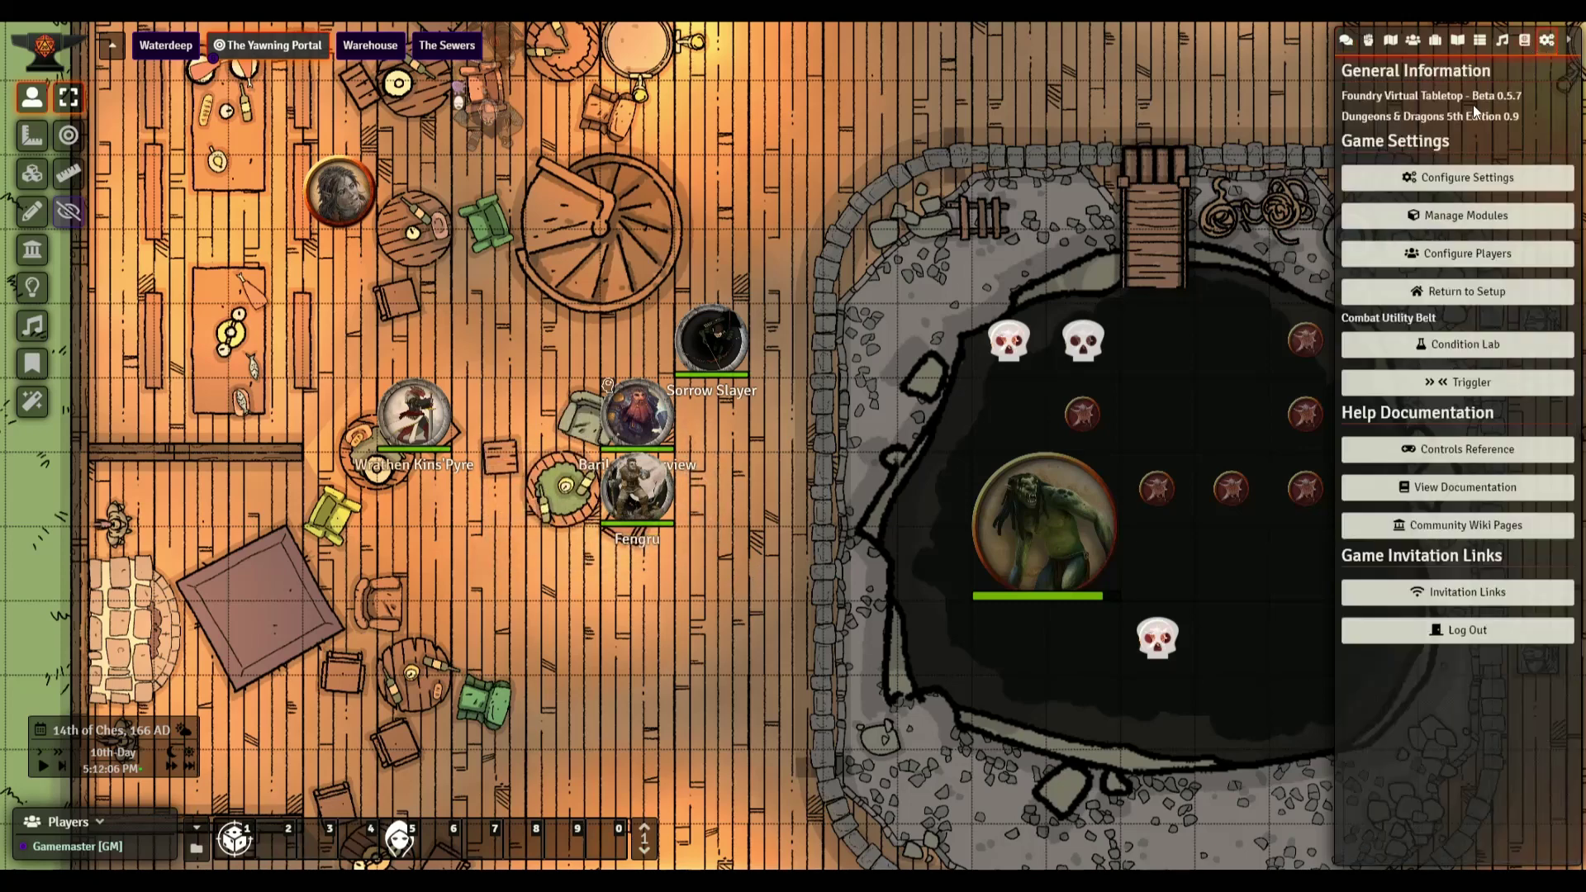
{"action": "left_click", "coordinate": [1451, 185]}
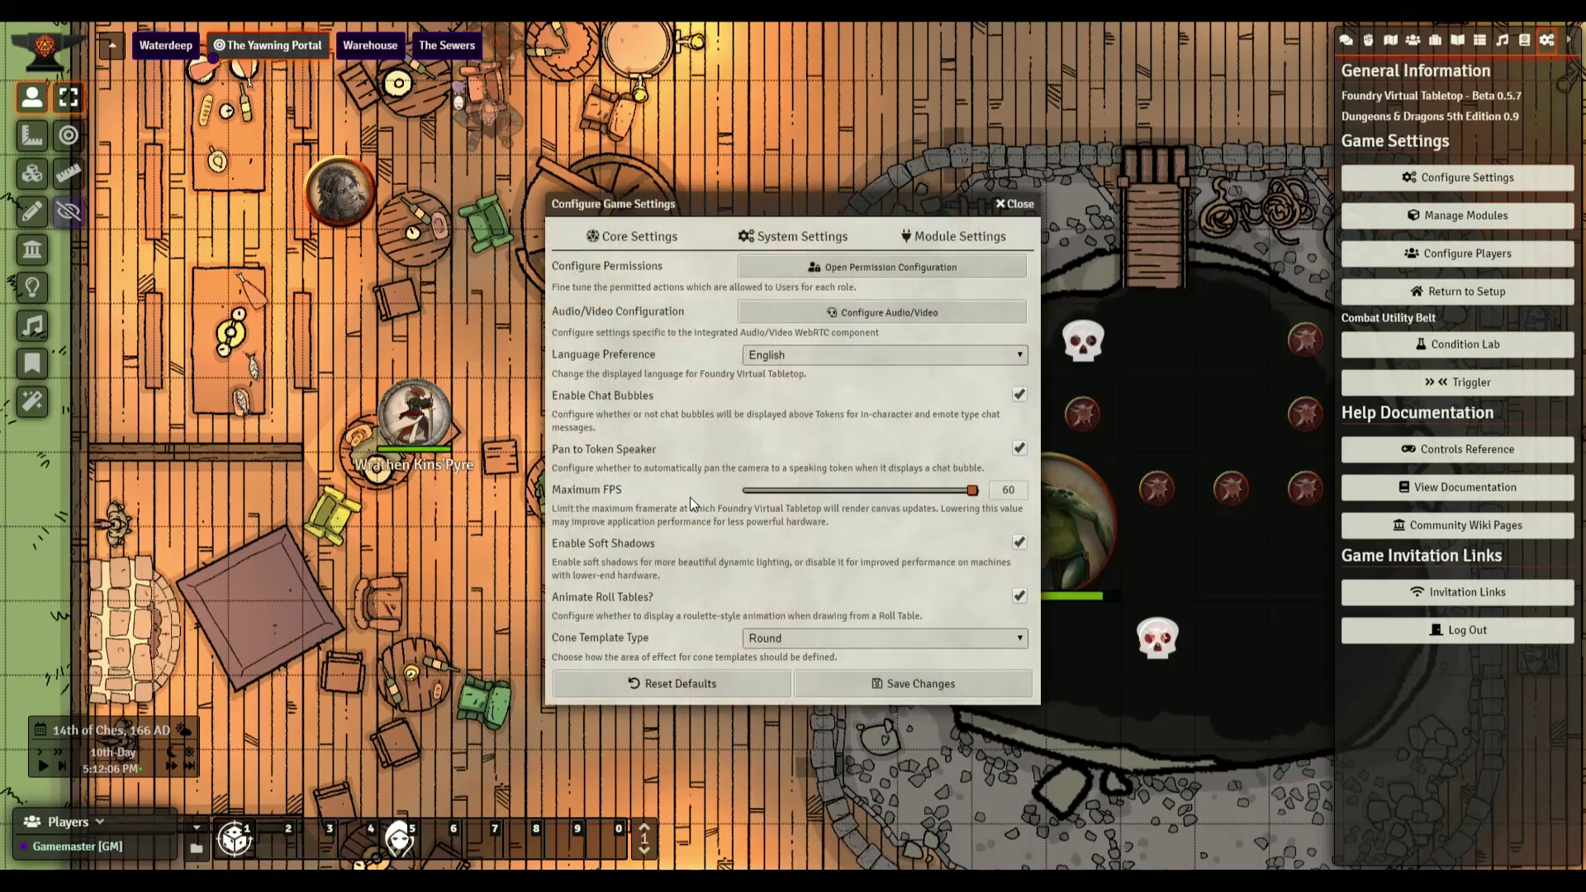
{"action": "left_click", "coordinate": [954, 239]}
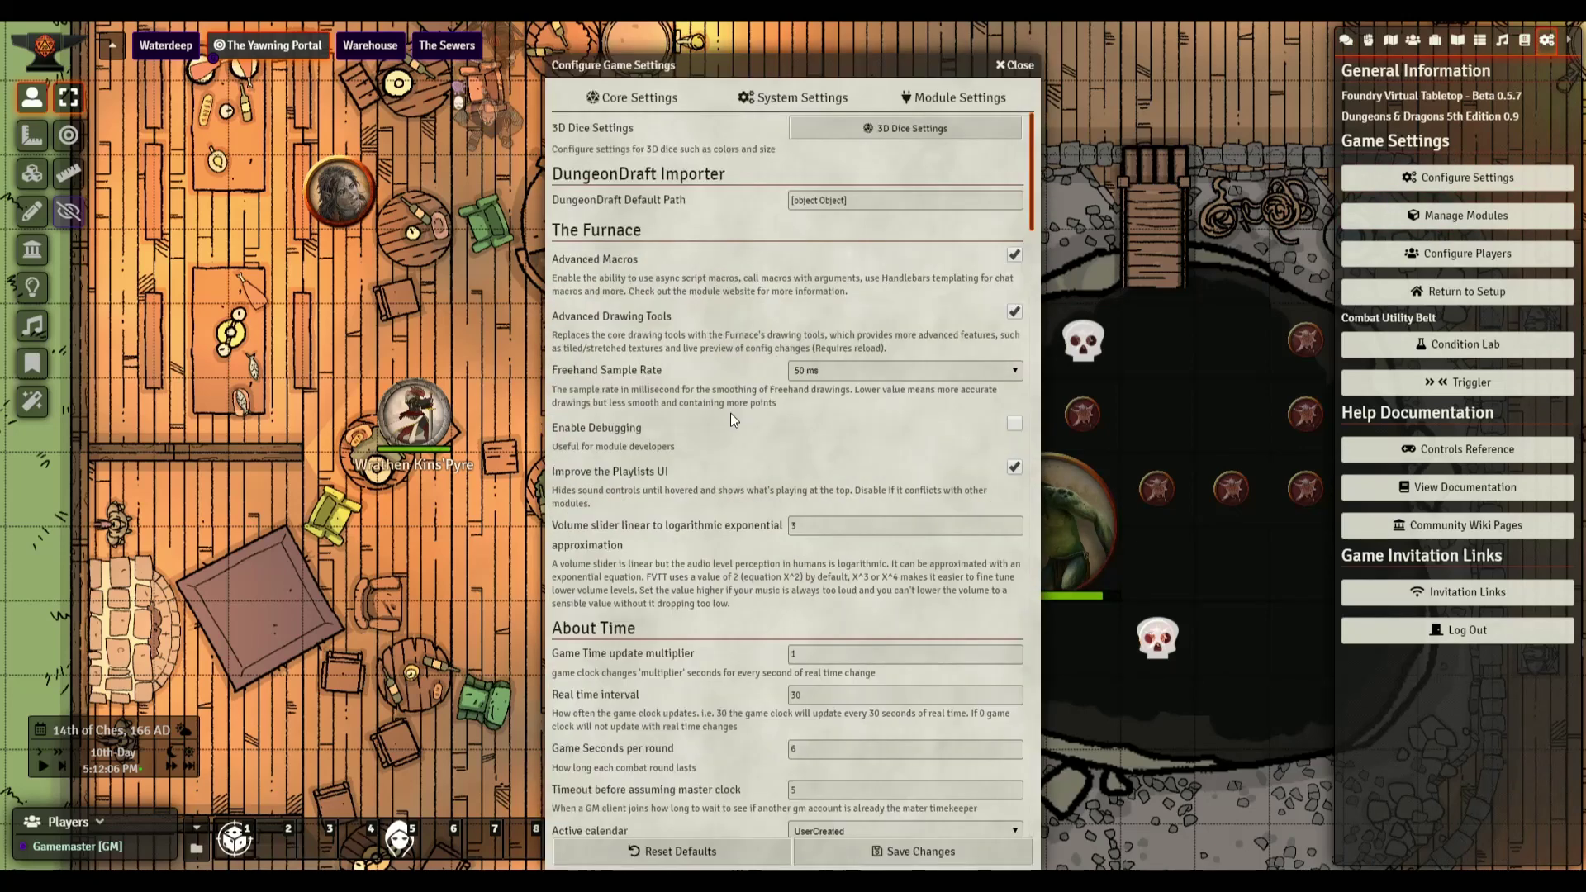
{"action": "scroll", "coordinate": [621, 411], "scroll_direction": "down", "scroll_amount": 15}
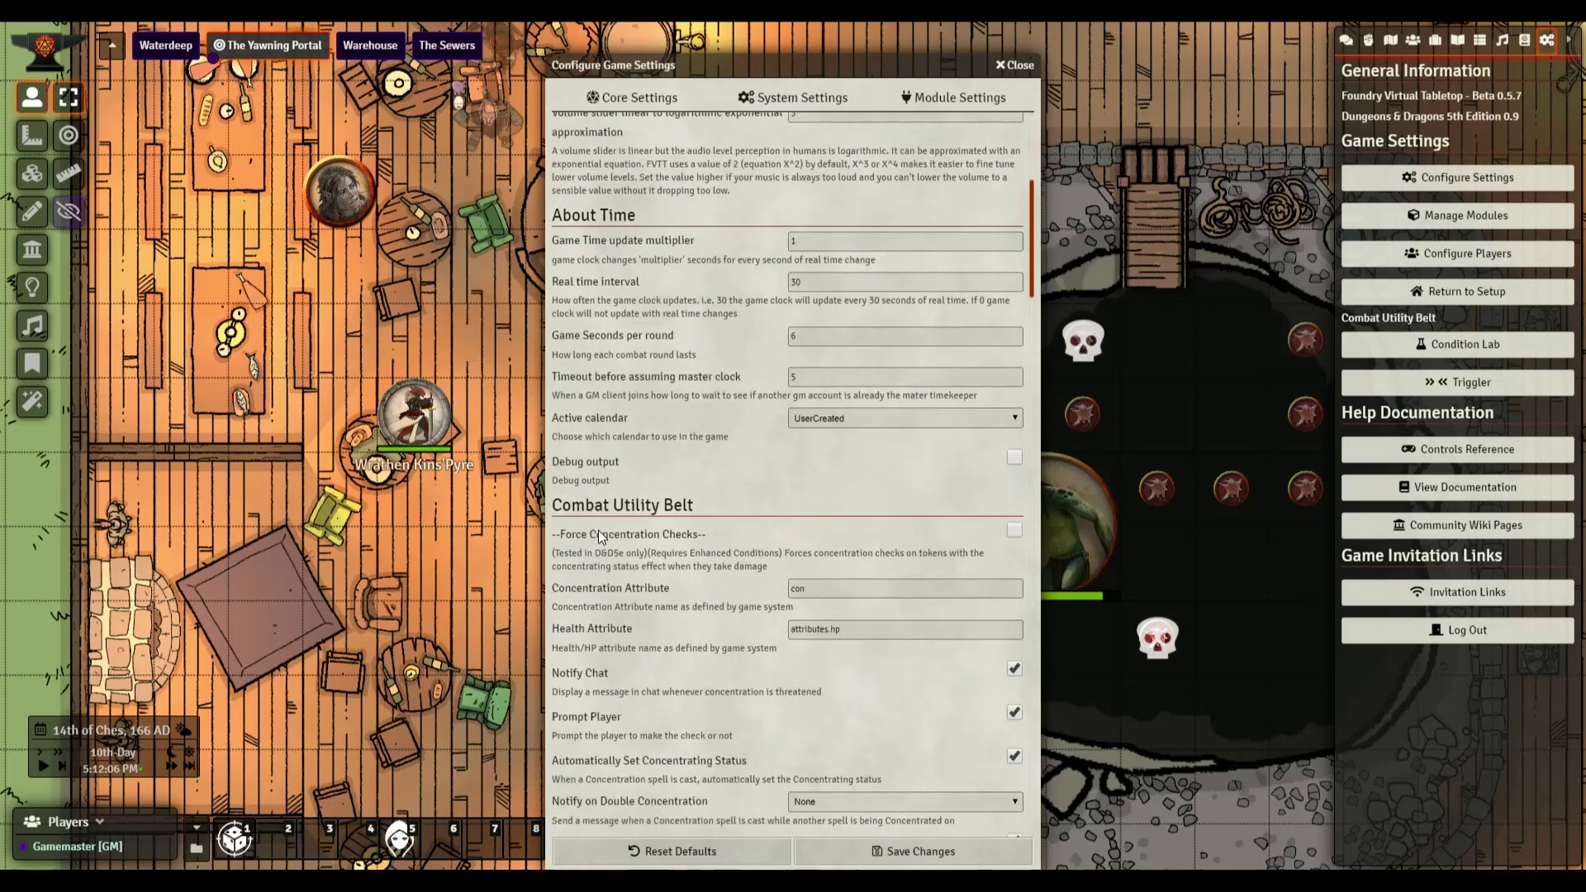
{"action": "scroll", "coordinate": [604, 529], "scroll_direction": "down", "scroll_amount": 15}
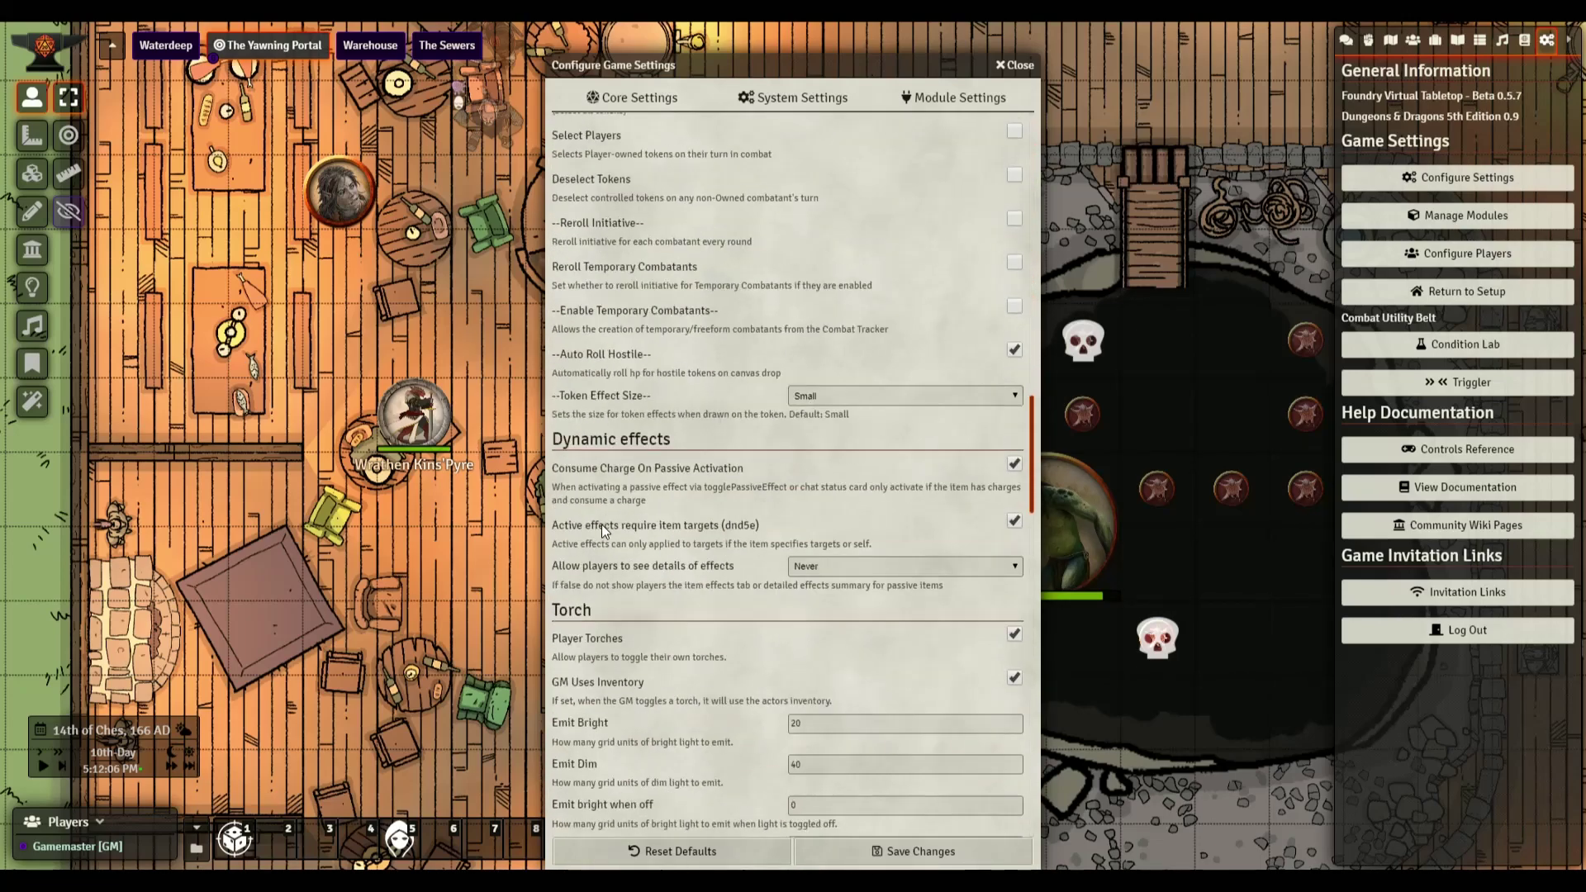
{"action": "scroll", "coordinate": [604, 524], "scroll_direction": "down", "scroll_amount": 15}
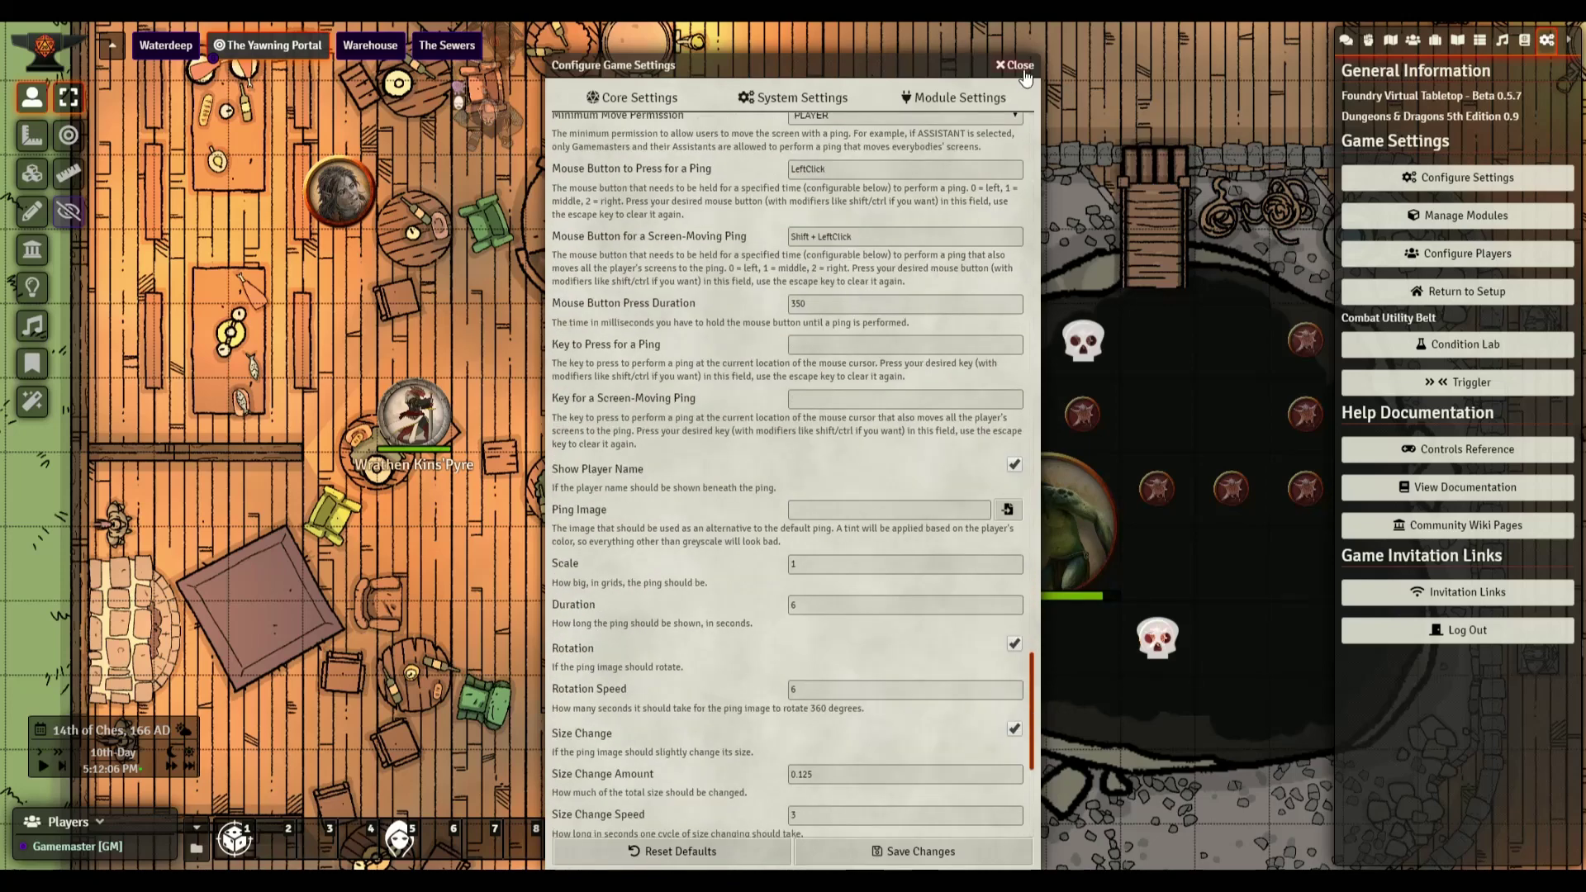
Step: Close the settings window, then untick Token Info Icons and tick Token Tooltip in the module list
{"action": "left_click", "coordinate": [1018, 65]}
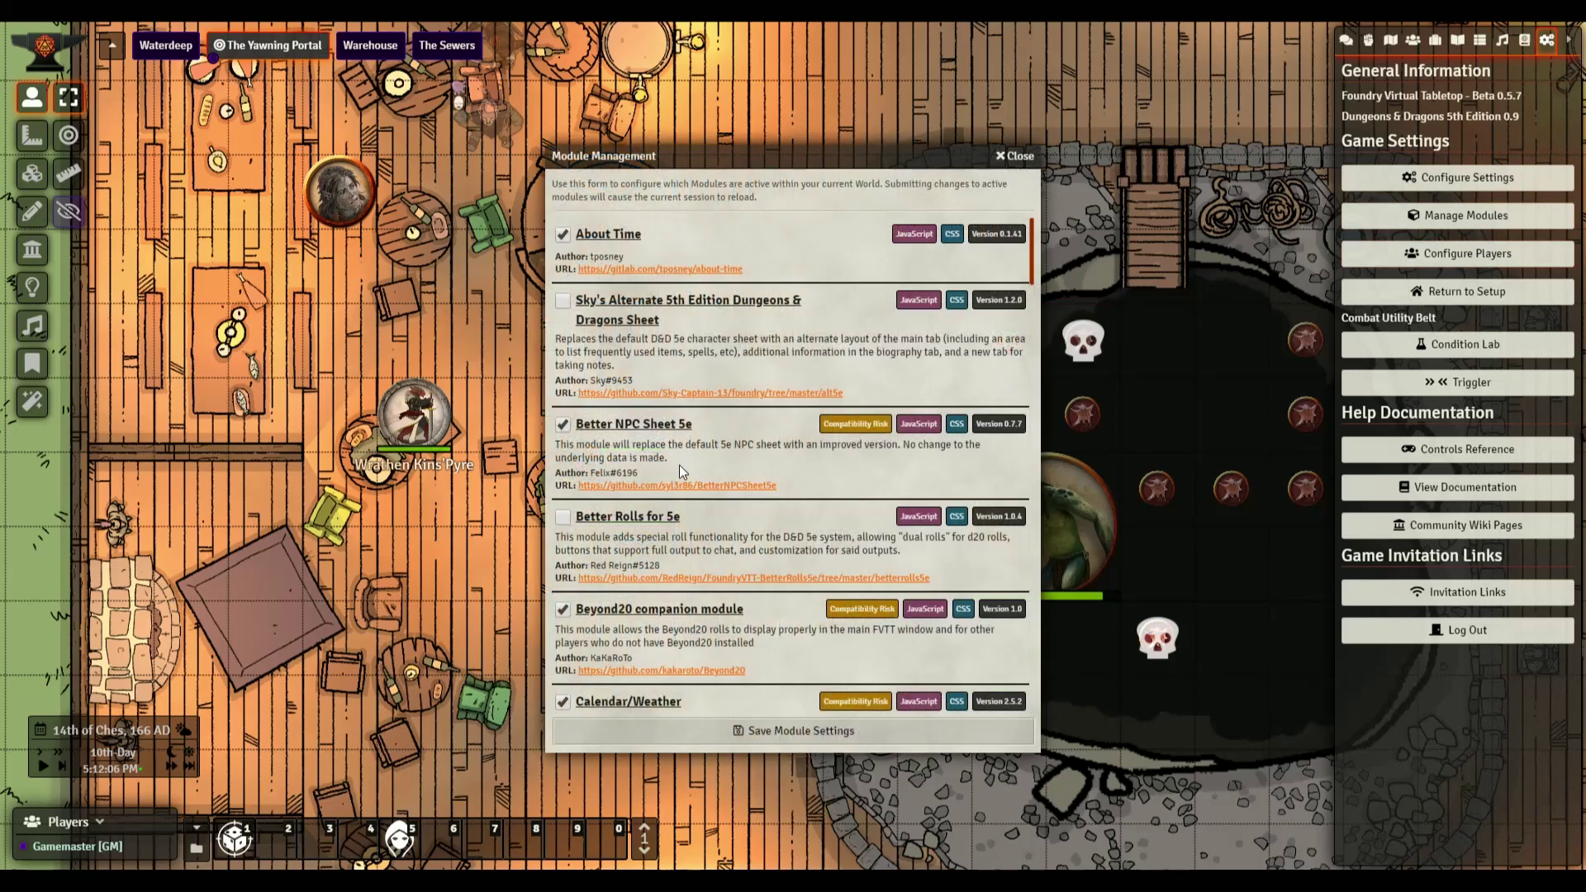
{"action": "scroll", "coordinate": [675, 479], "scroll_direction": "down", "scroll_amount": 10}
{"action": "scroll", "coordinate": [675, 479], "scroll_direction": "down", "scroll_amount": 10}
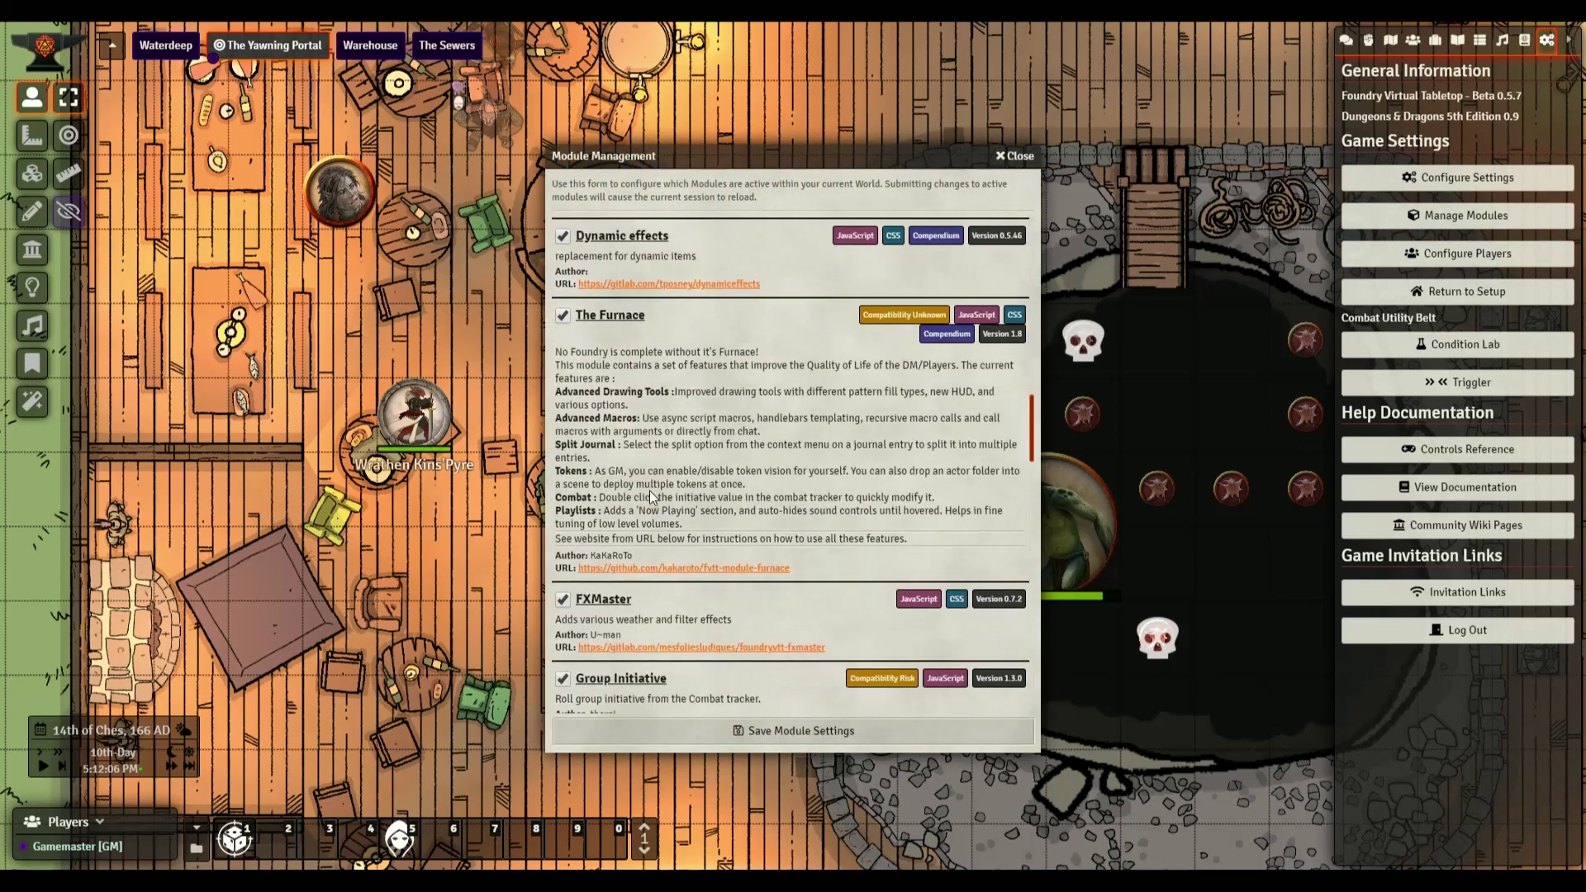
{"action": "scroll", "coordinate": [650, 495], "scroll_direction": "down", "scroll_amount": 3}
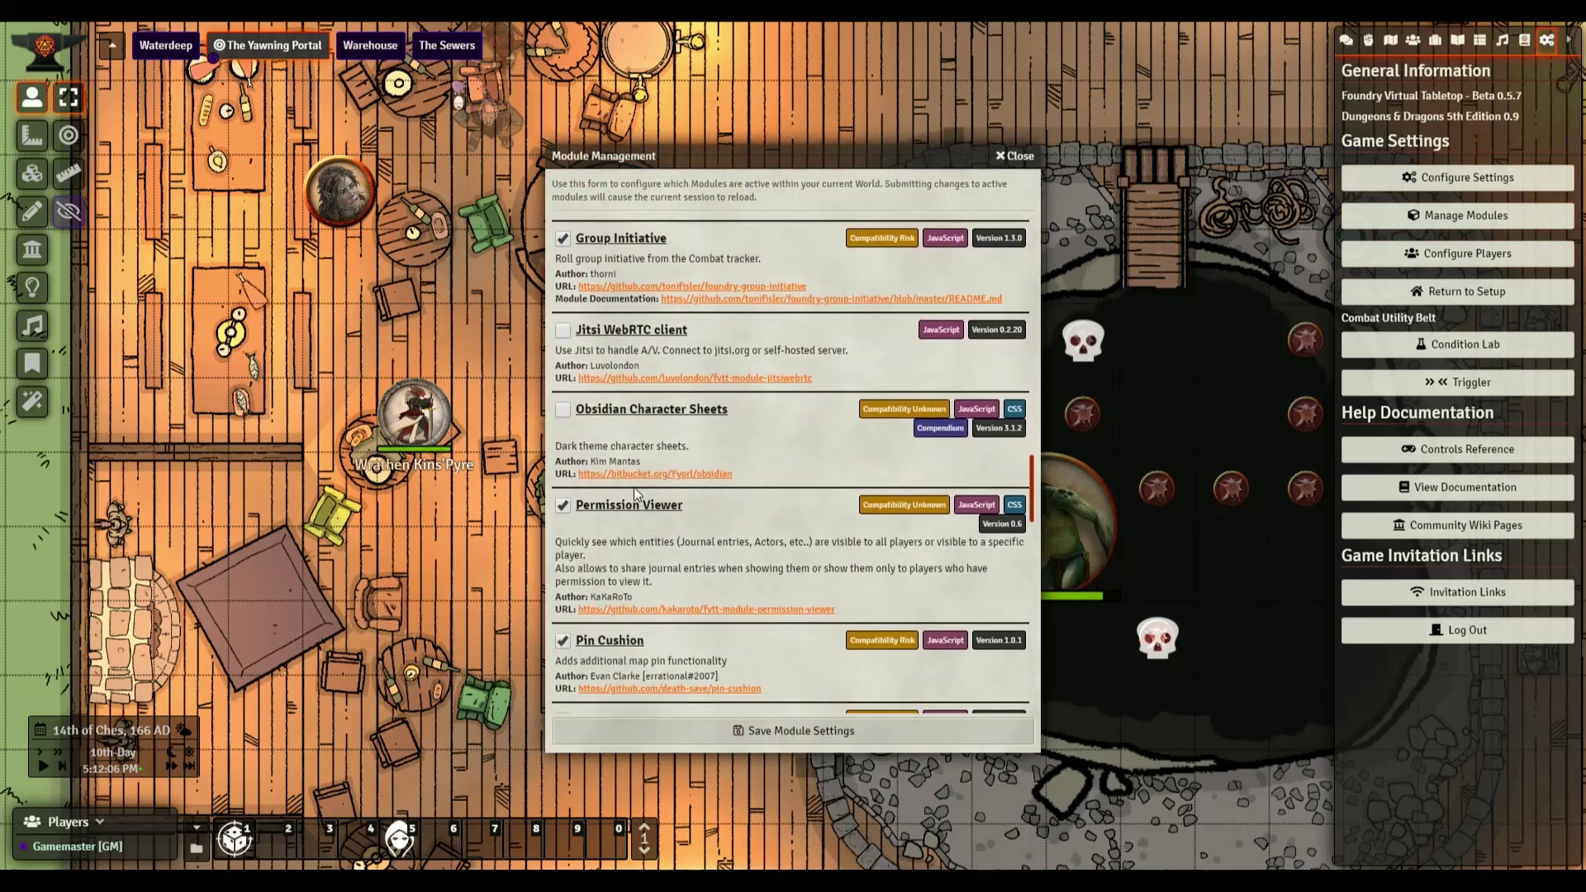
{"action": "scroll", "coordinate": [631, 488], "scroll_direction": "down", "scroll_amount": 9}
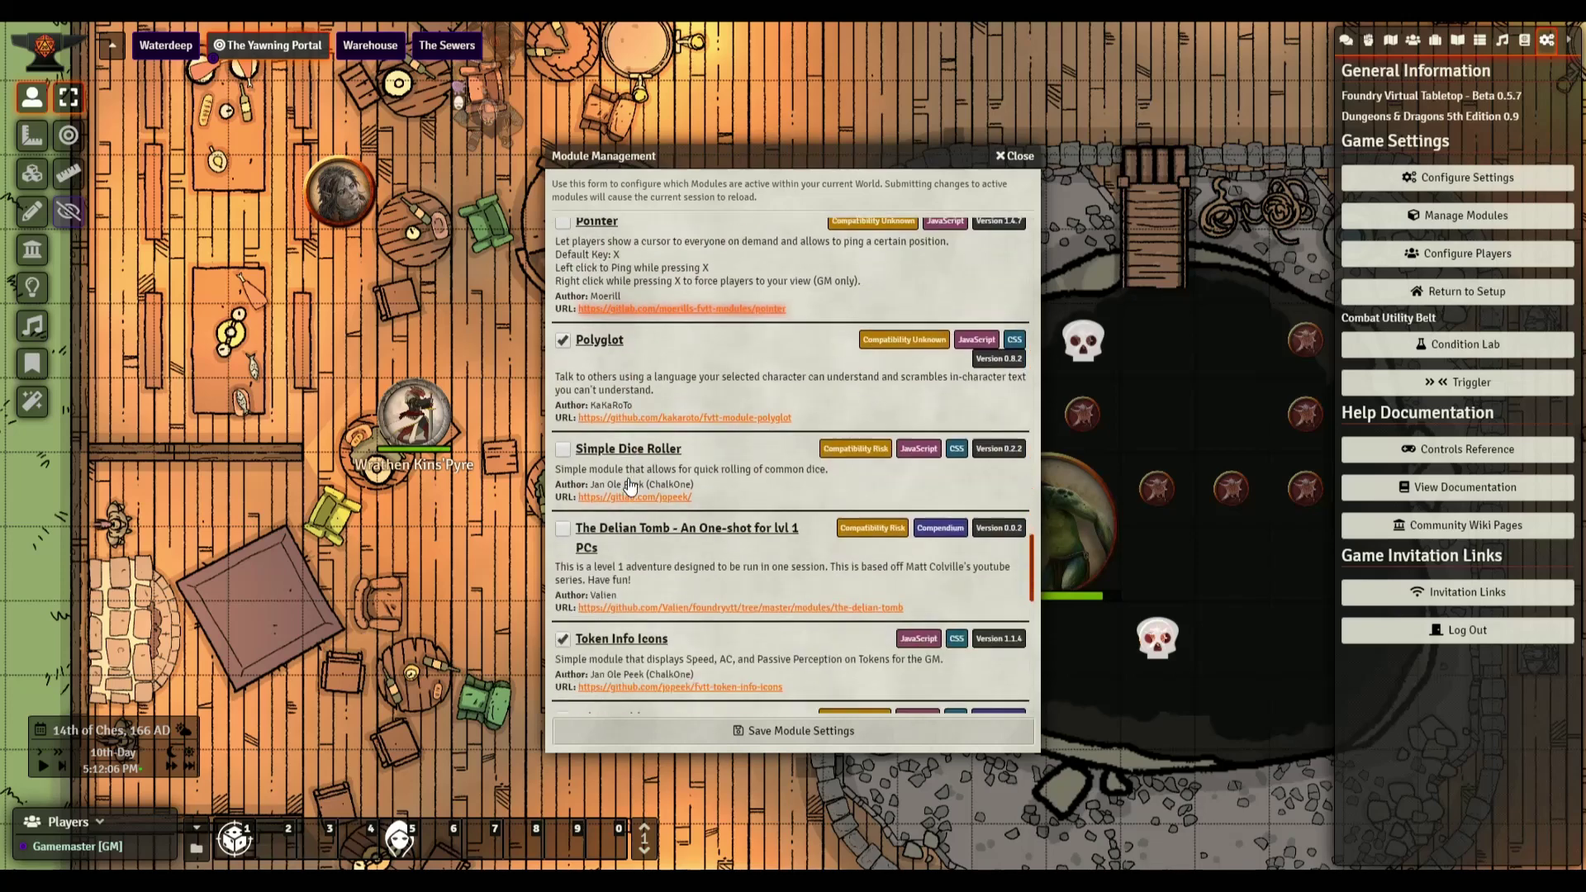
{"action": "scroll", "coordinate": [631, 485], "scroll_direction": "down", "scroll_amount": 2}
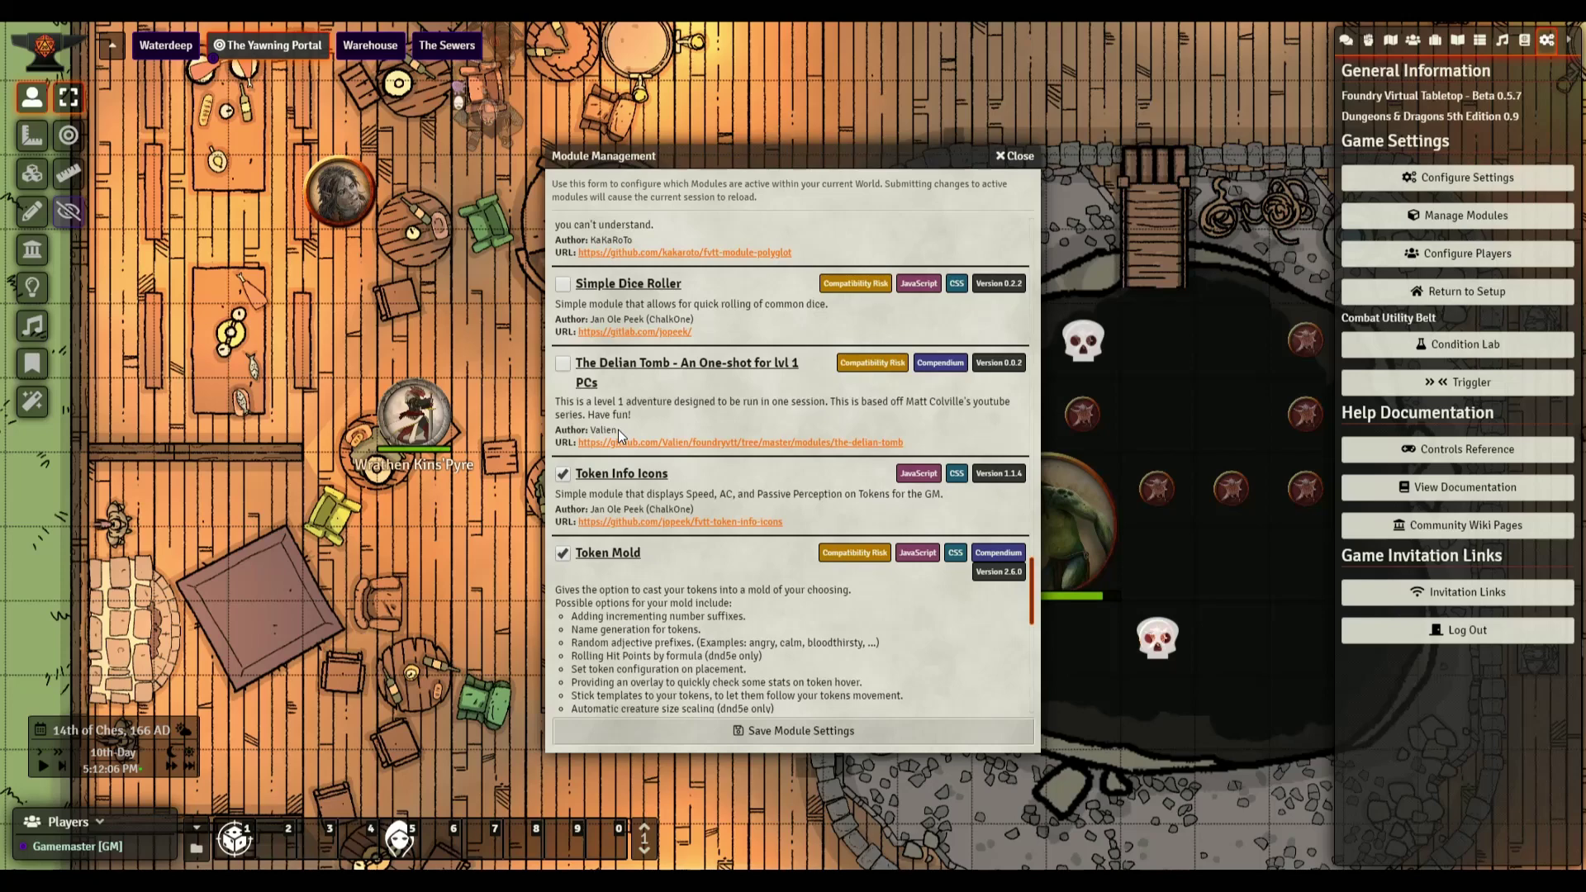
{"action": "scroll", "coordinate": [620, 434], "scroll_direction": "down", "scroll_amount": 2}
{"action": "left_click", "coordinate": [563, 309]}
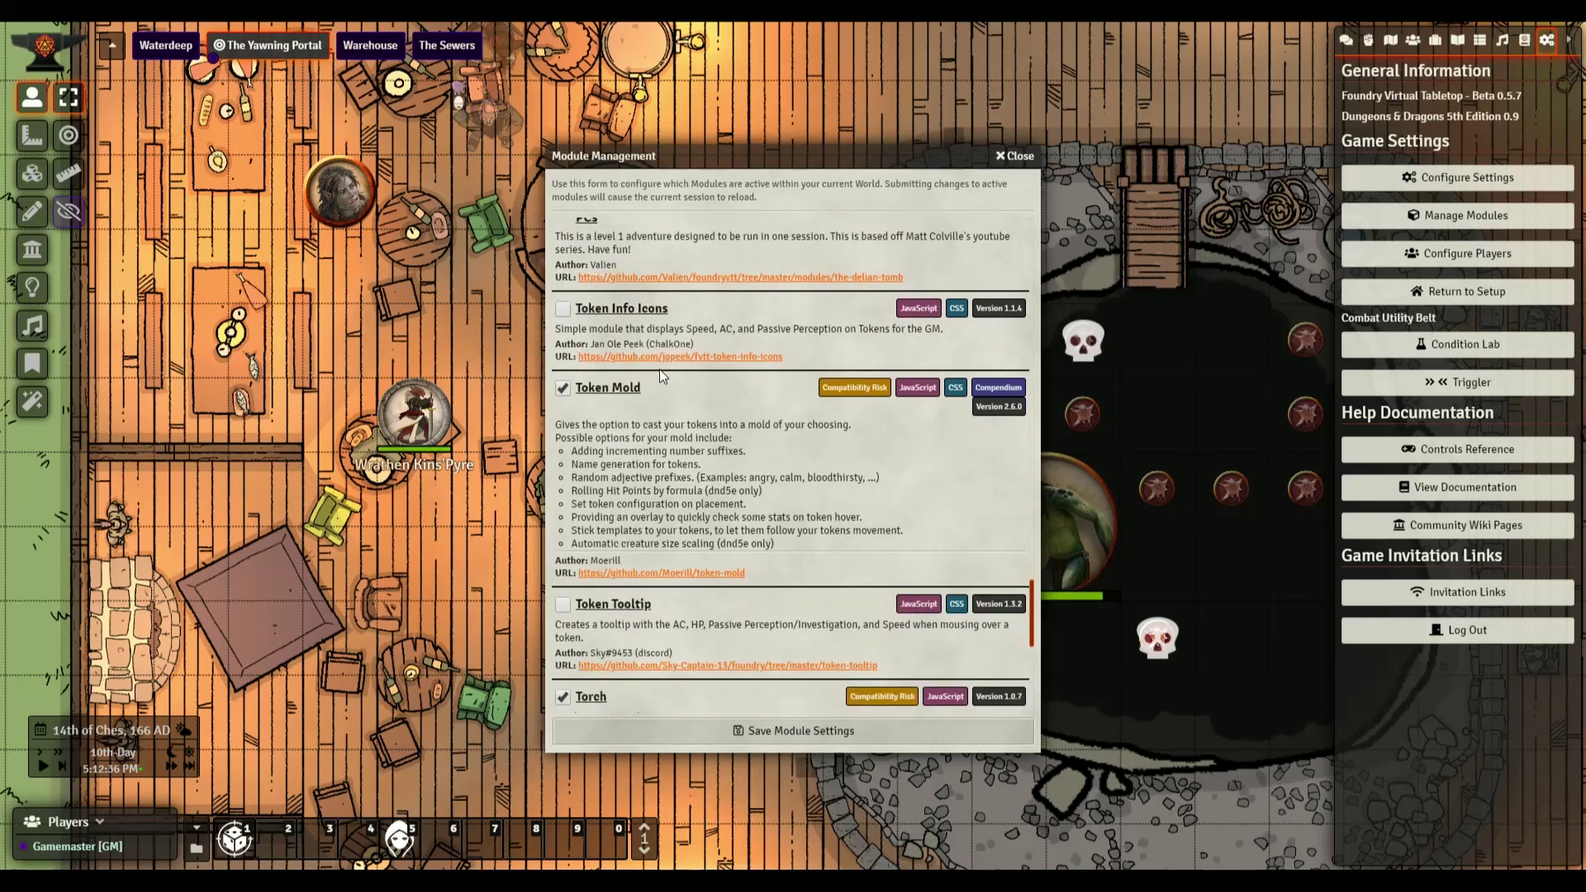
{"action": "scroll", "coordinate": [661, 380], "scroll_direction": "down", "scroll_amount": 2}
{"action": "left_click", "coordinate": [562, 439]}
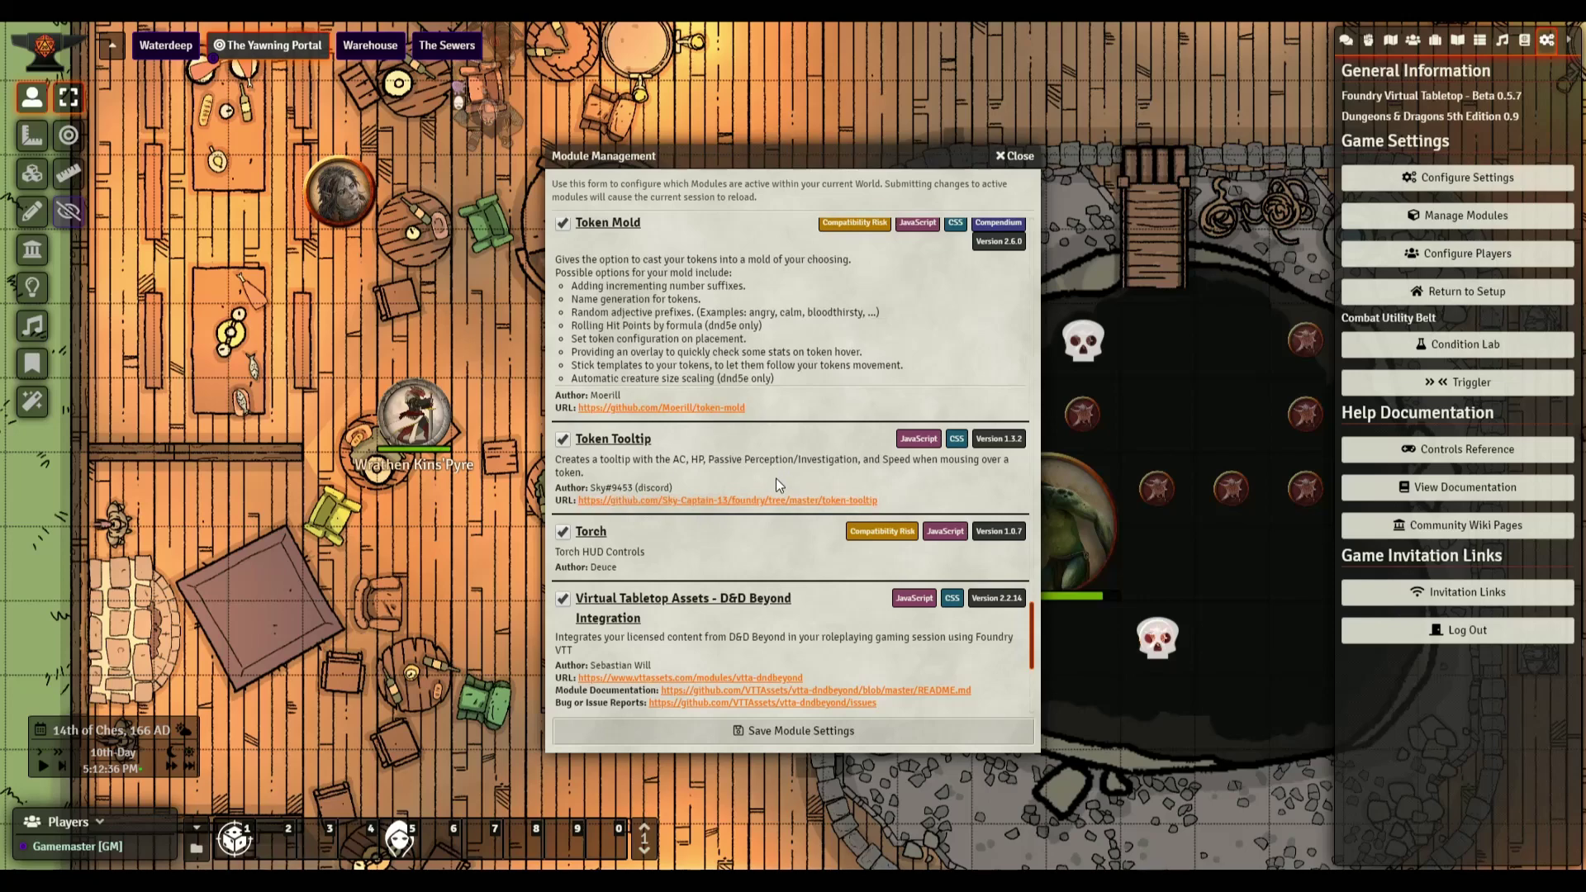
Step: Save the module settings to reload the world and dismiss the Token Mold welcome screen
{"action": "left_click", "coordinate": [793, 731]}
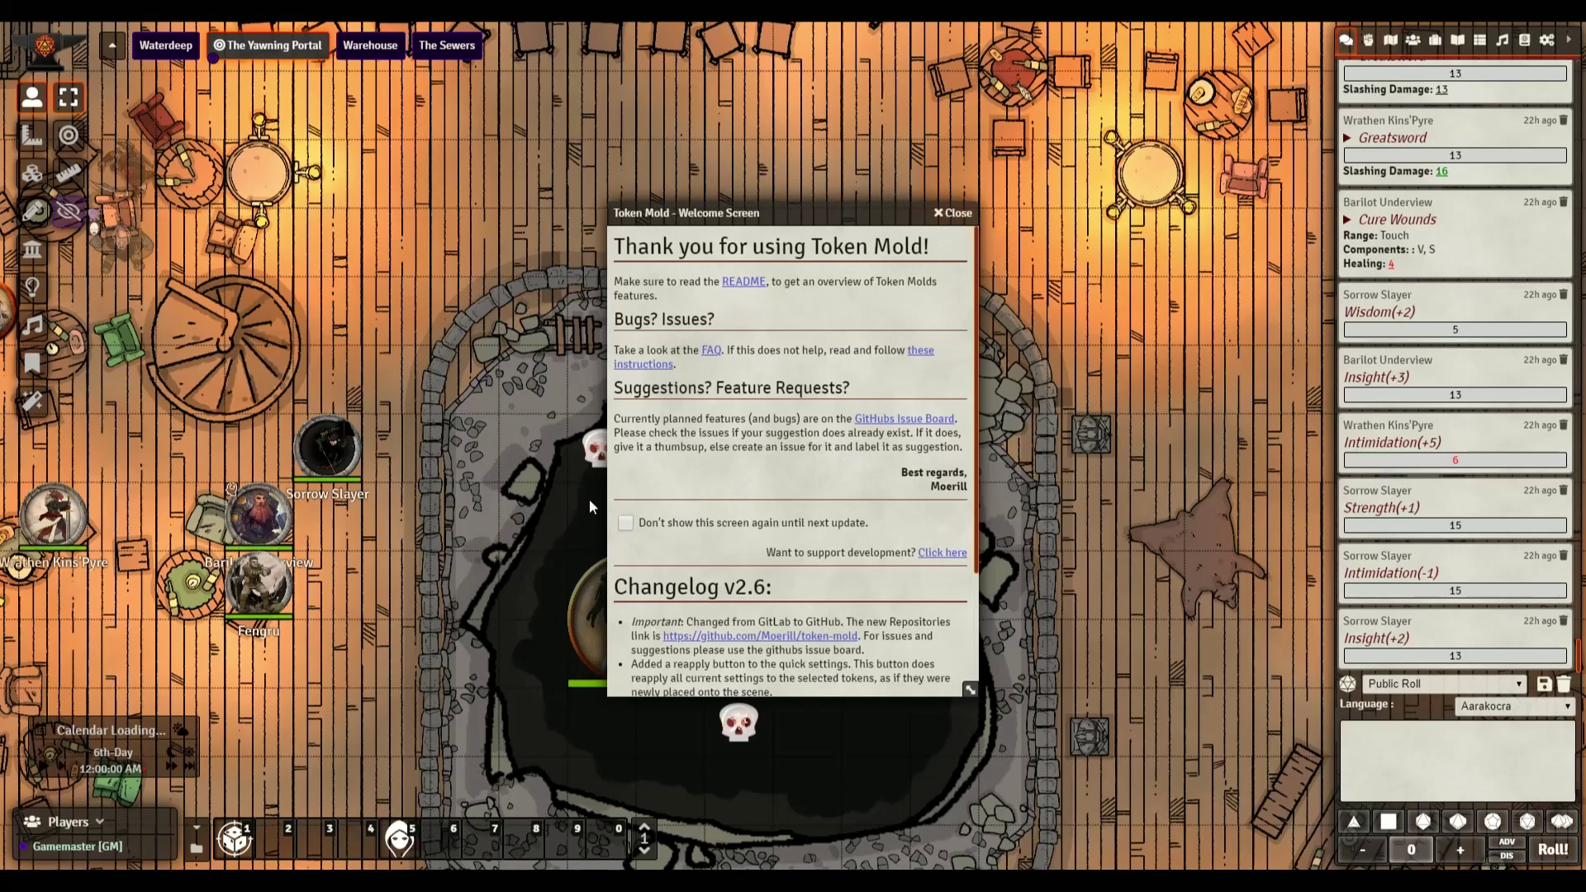
{"action": "left_click", "coordinate": [953, 213]}
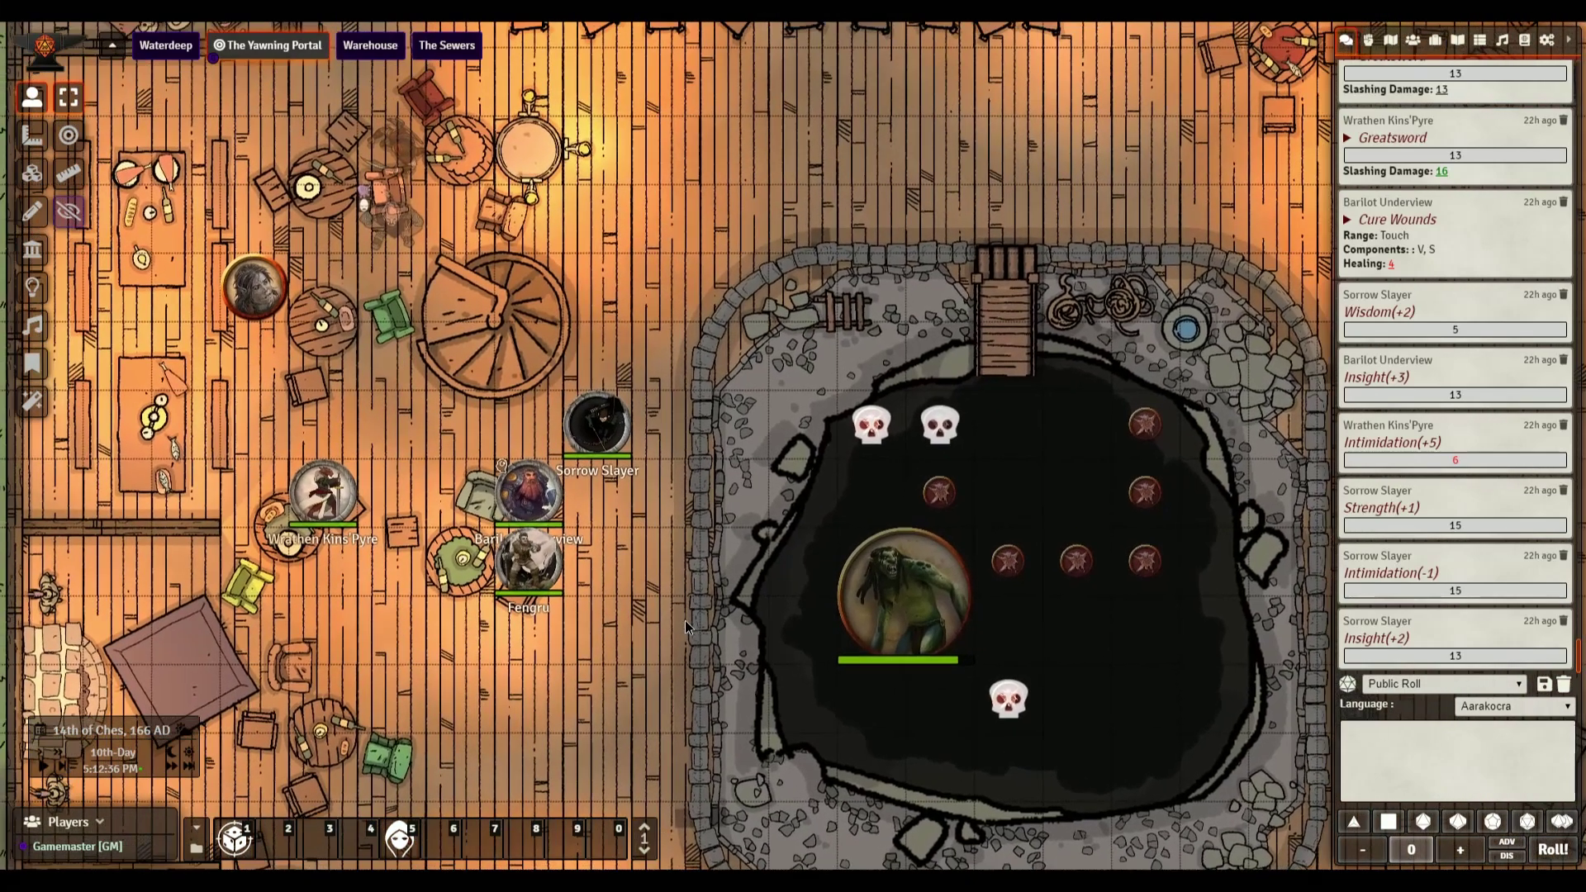
{"action": "scroll", "coordinate": [690, 548], "scroll_direction": "up", "scroll_amount": 4}
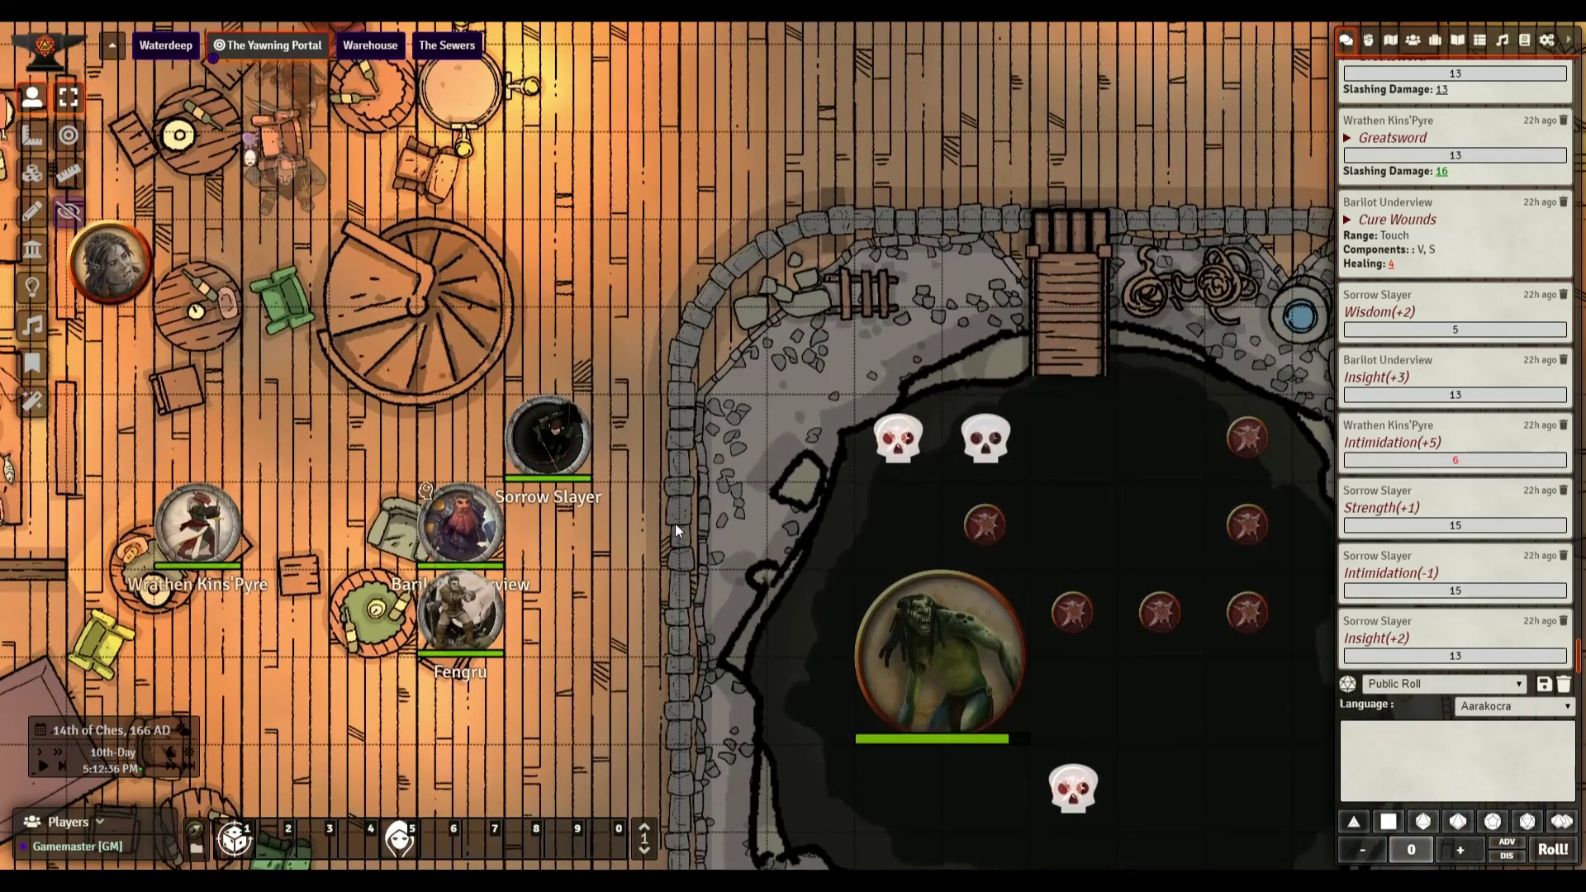
Step: Check Sorrow Slayer's tooltip showing 15 AC, 12/12 HP and 30 ft speed
{"action": "mouse_move", "coordinate": [566, 445]}
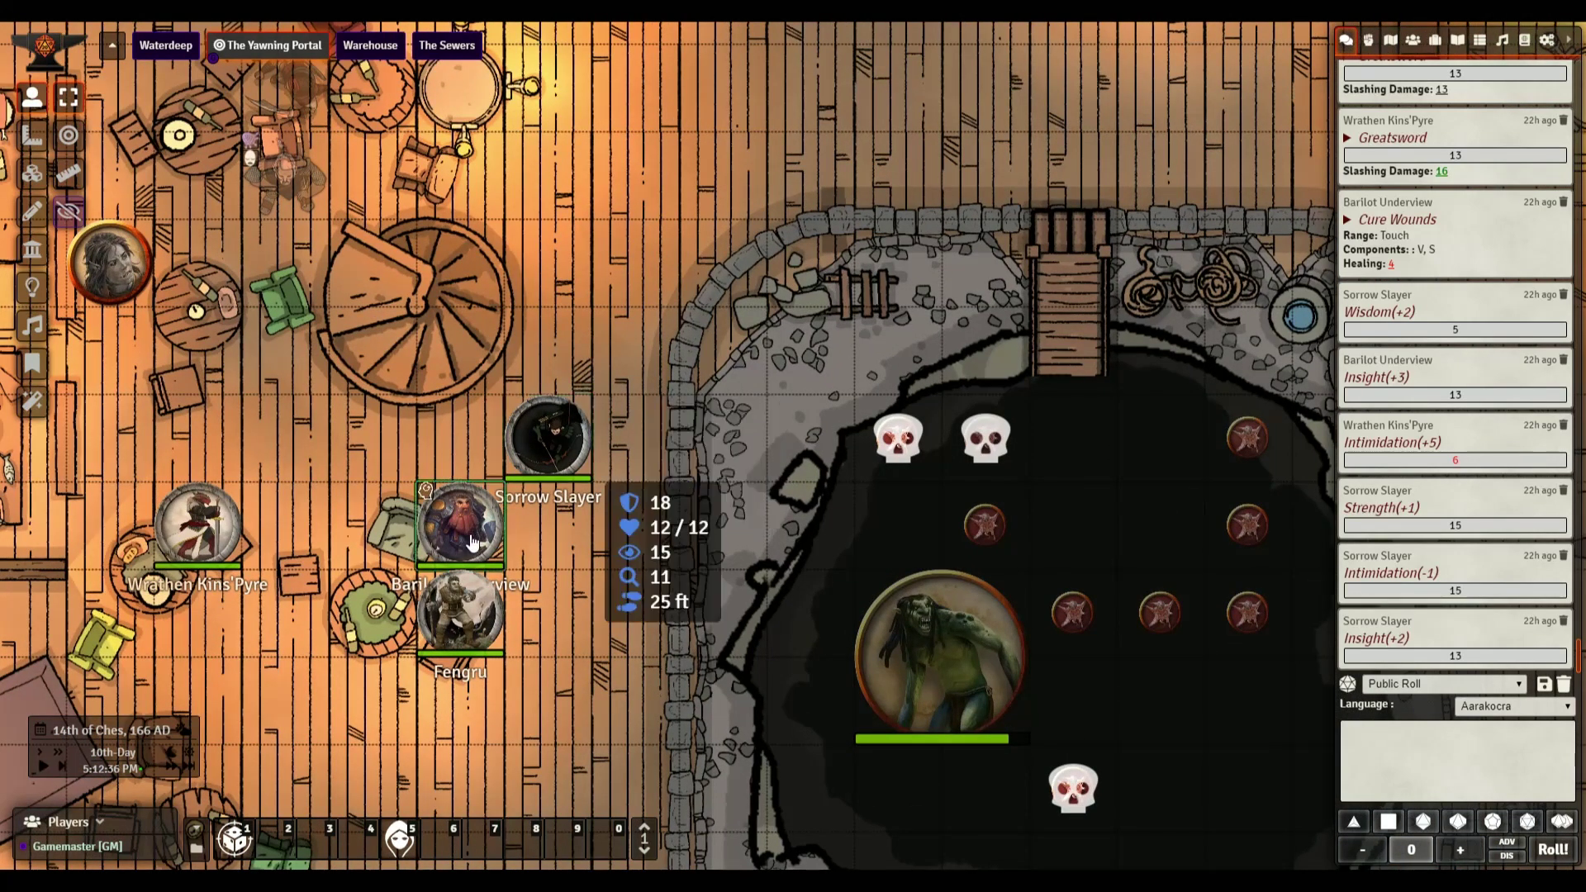
{"action": "right_click", "coordinate": [569, 425]}
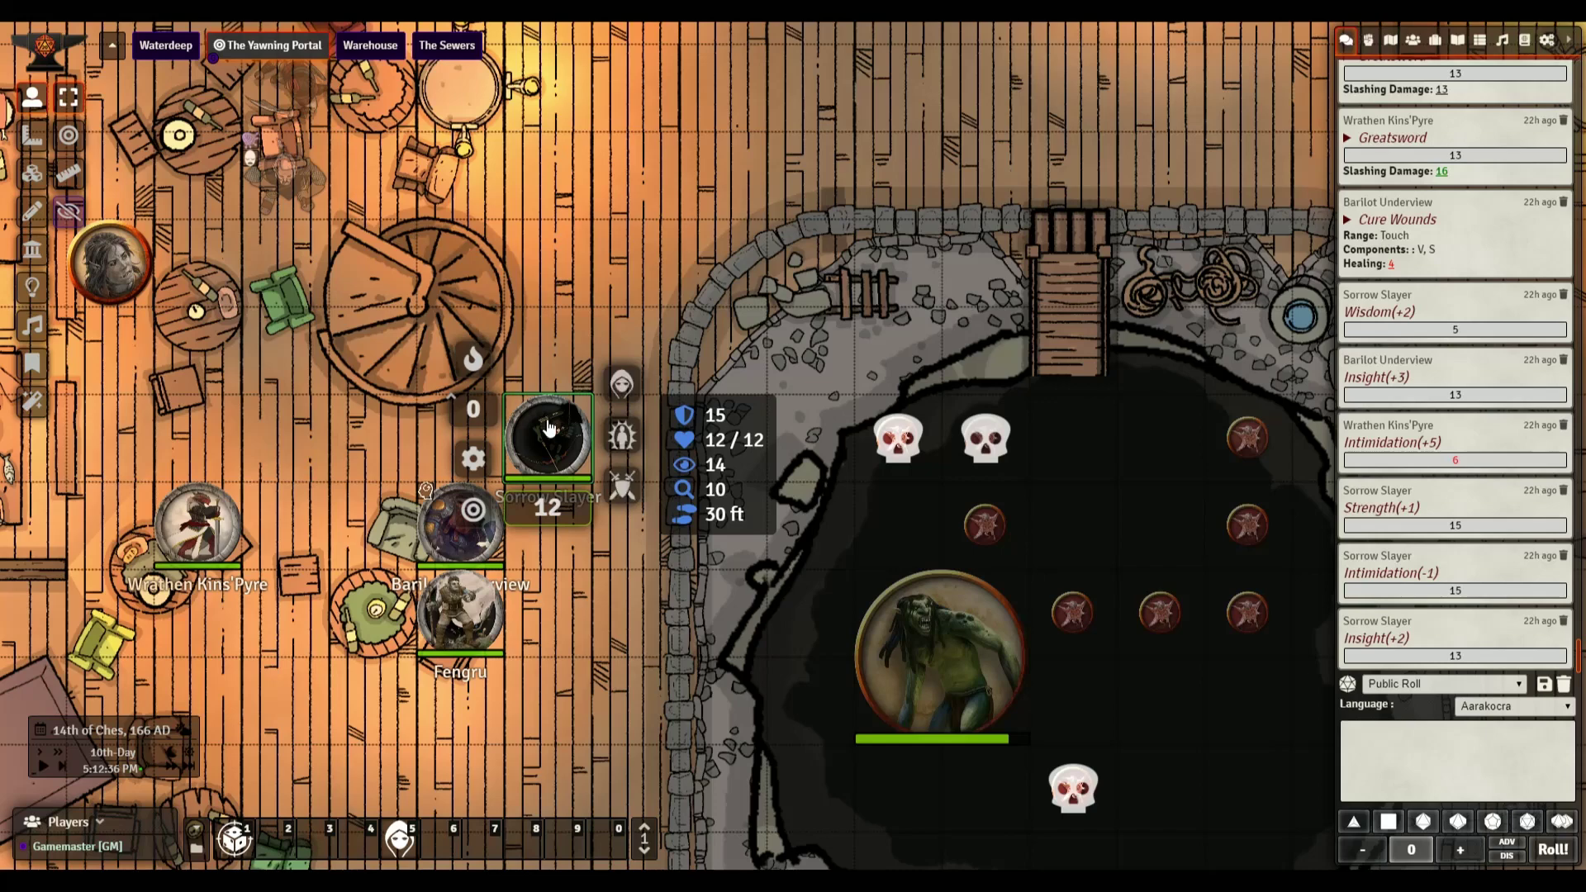
{"action": "left_click", "coordinate": [700, 562]}
{"action": "mouse_move", "coordinate": [907, 453]}
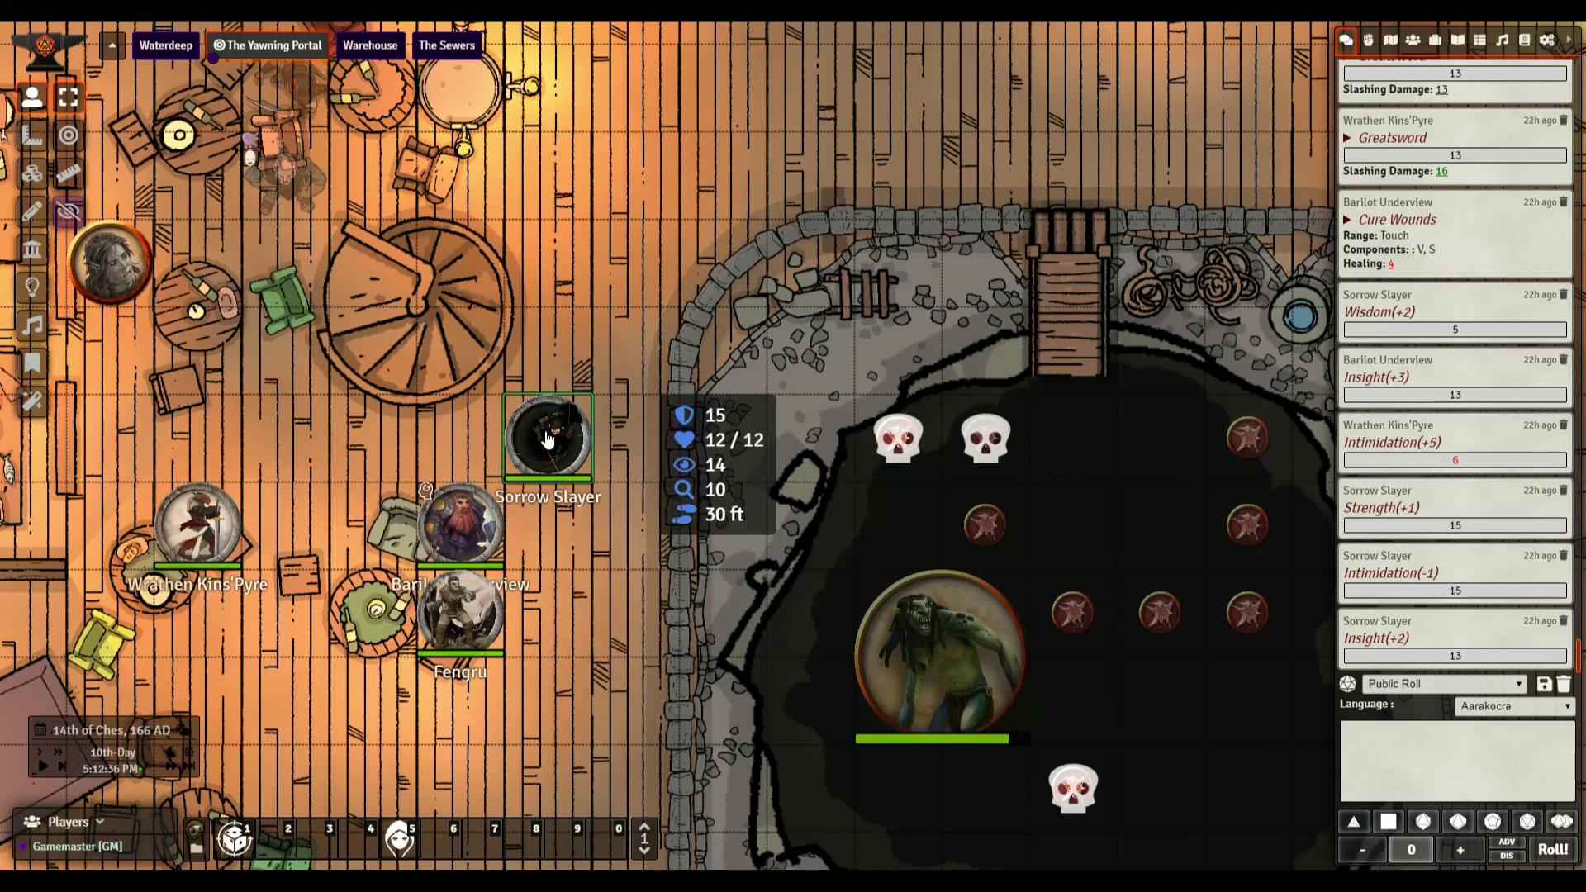
{"action": "scroll", "coordinate": [547, 438], "scroll_direction": "up", "scroll_amount": 2}
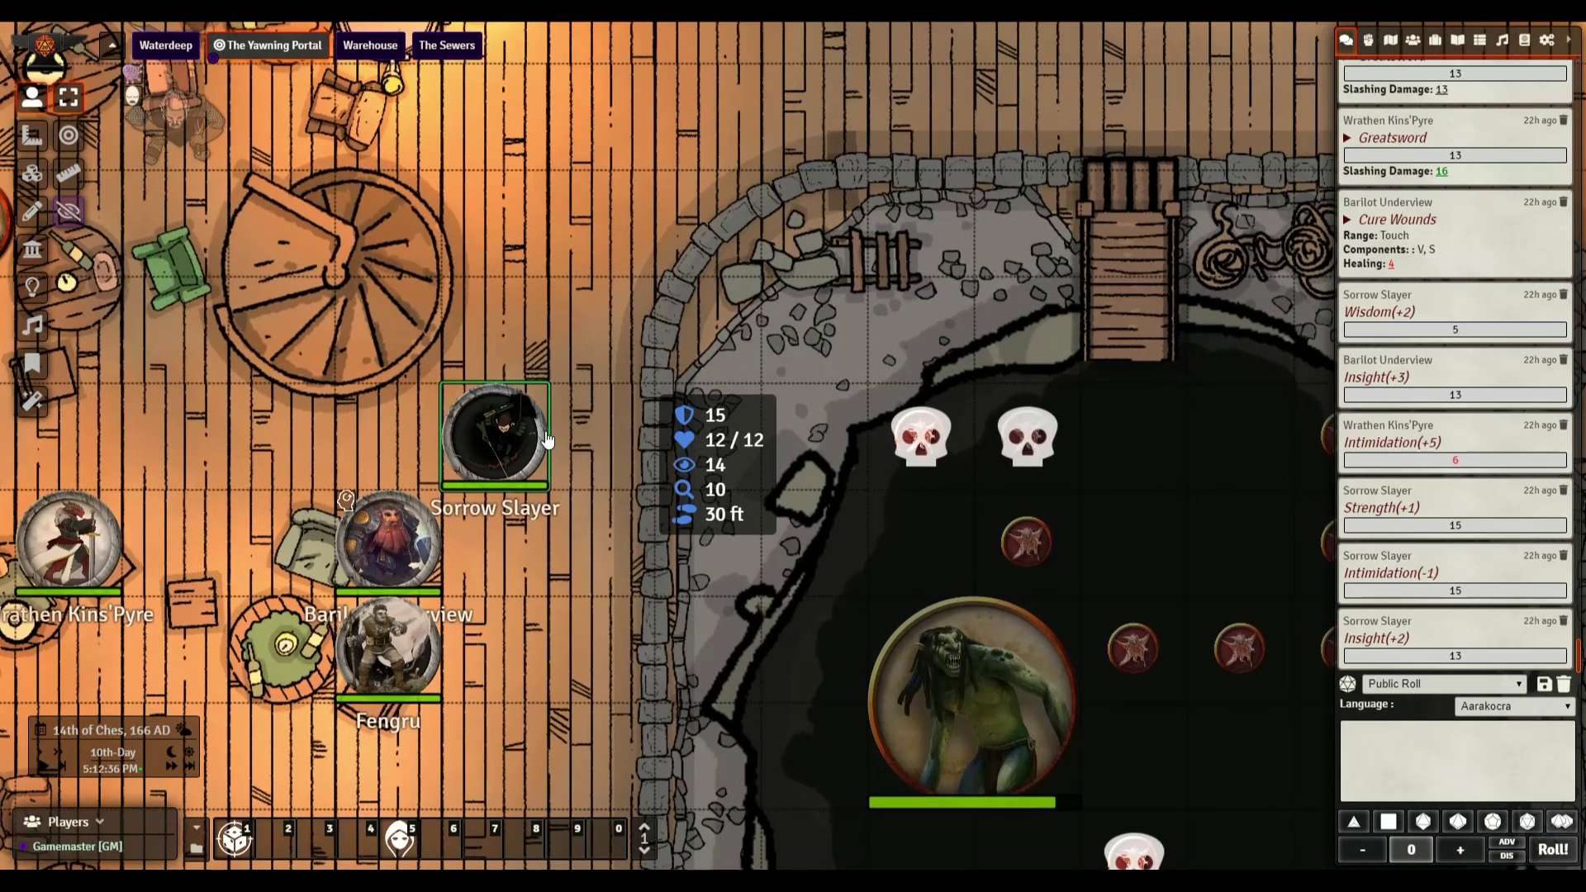
{"action": "scroll", "coordinate": [547, 438], "scroll_direction": "down", "scroll_amount": 1}
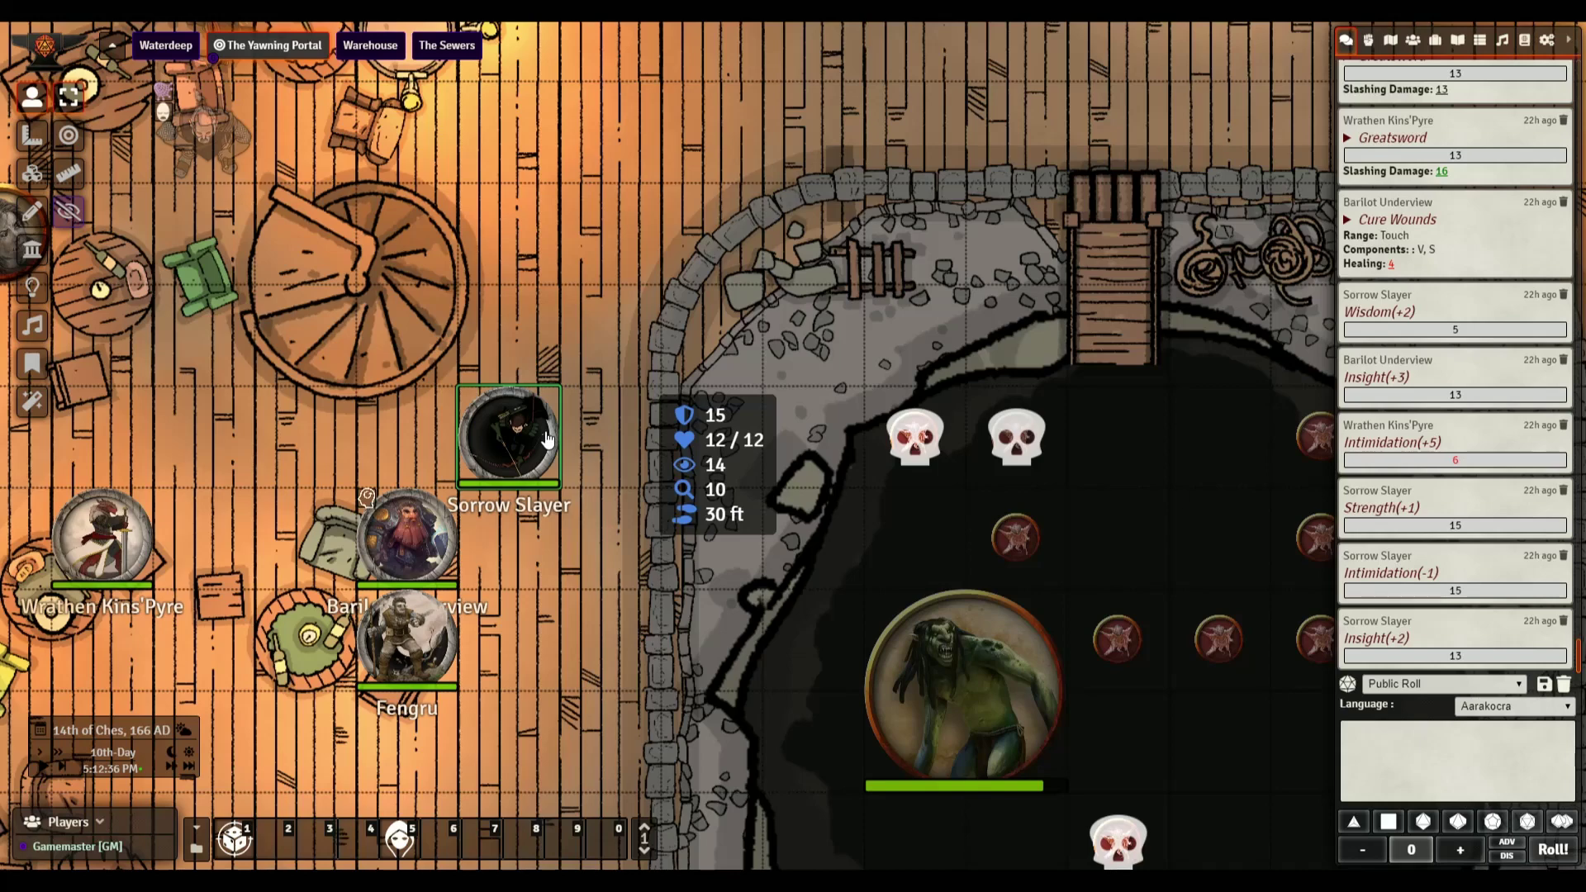
{"action": "double_click", "coordinate": [547, 438]}
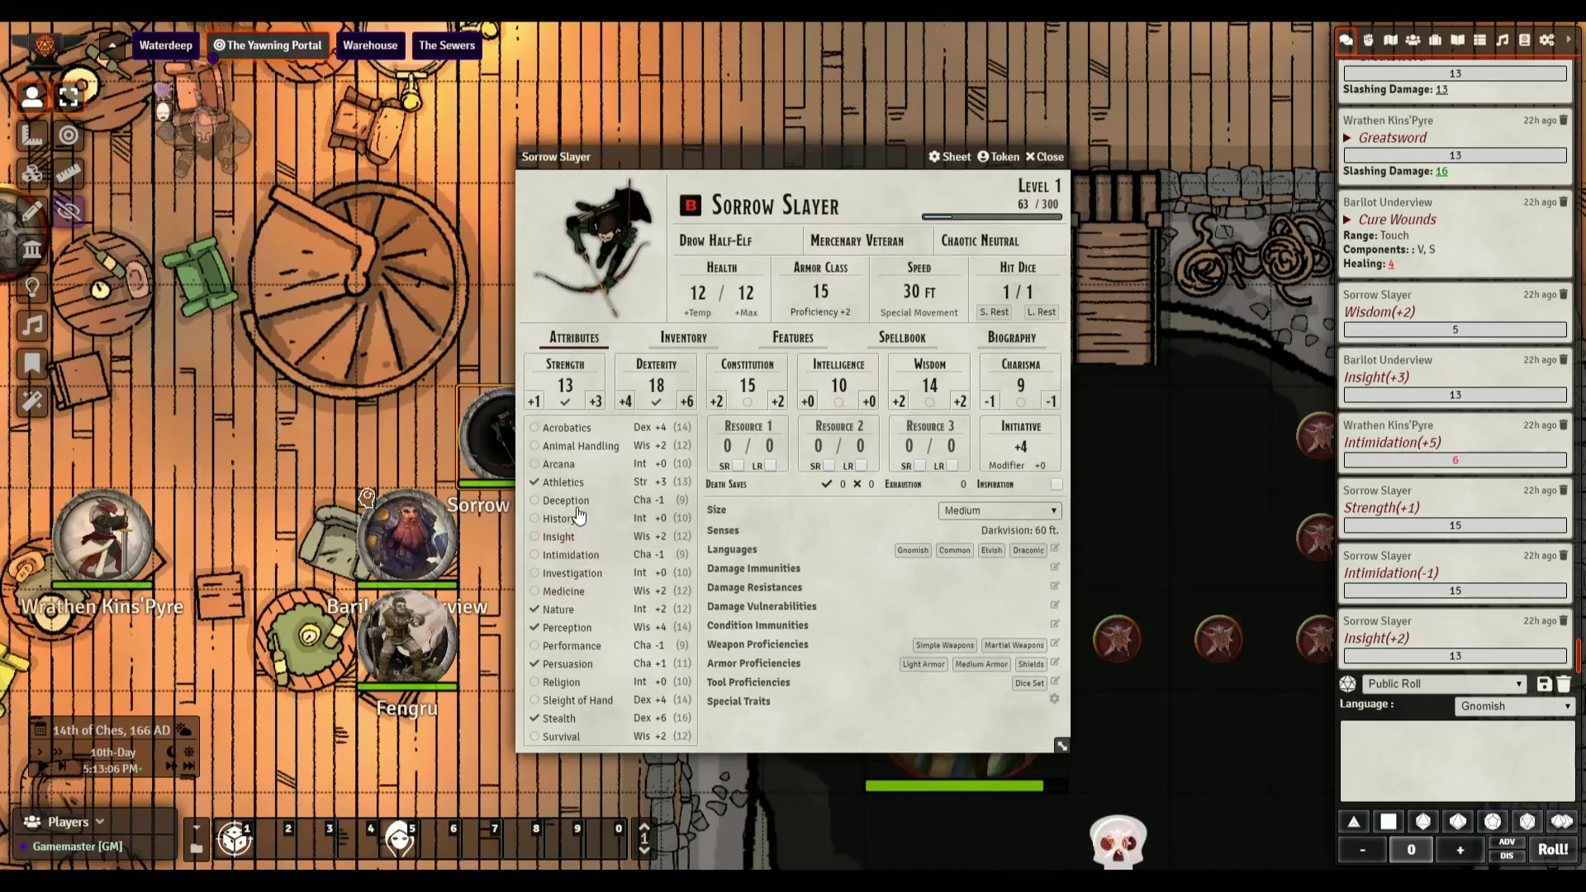
{"action": "left_click", "coordinate": [1045, 157]}
{"action": "mouse_move", "coordinate": [500, 428]}
{"action": "mouse_move", "coordinate": [412, 545]}
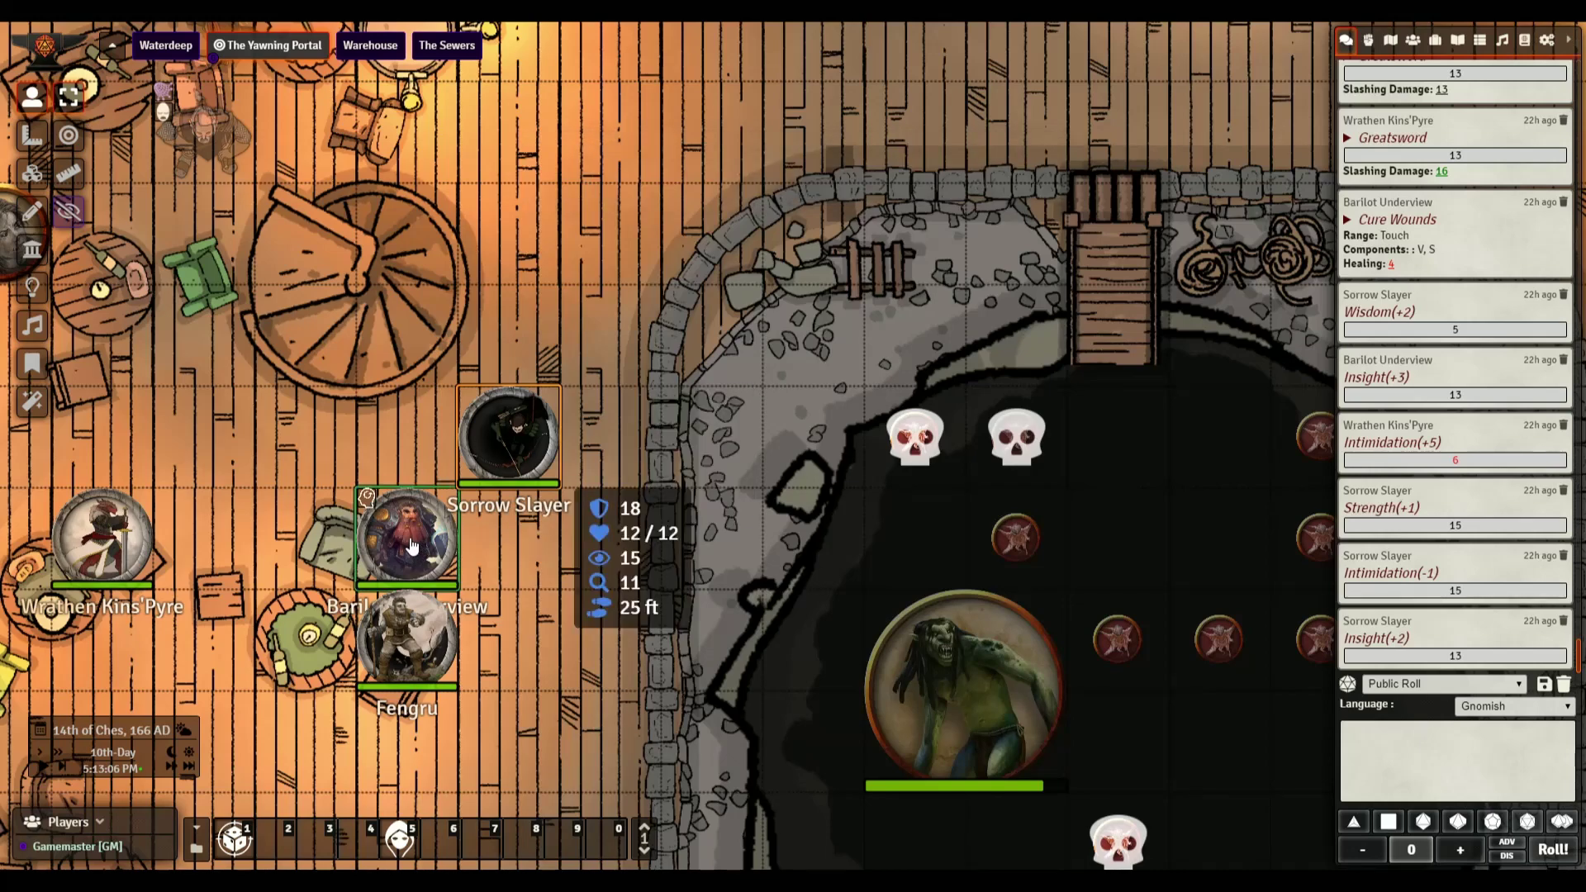
{"action": "double_click", "coordinate": [411, 545]}
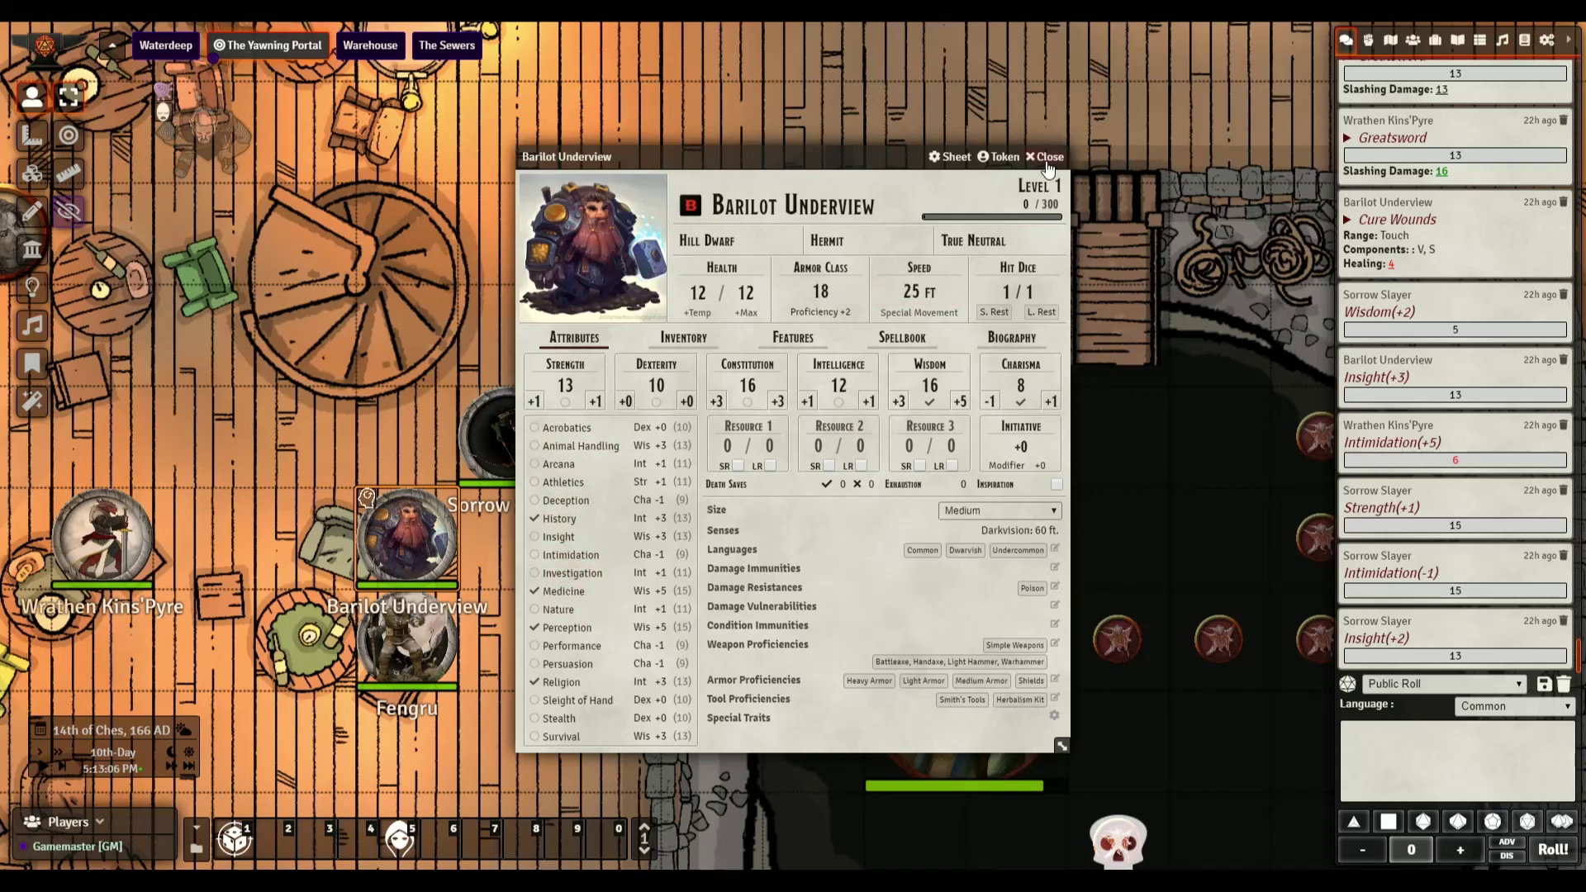
{"action": "left_click", "coordinate": [1048, 161]}
{"action": "left_click", "coordinate": [390, 657]}
{"action": "double_click", "coordinate": [390, 656]}
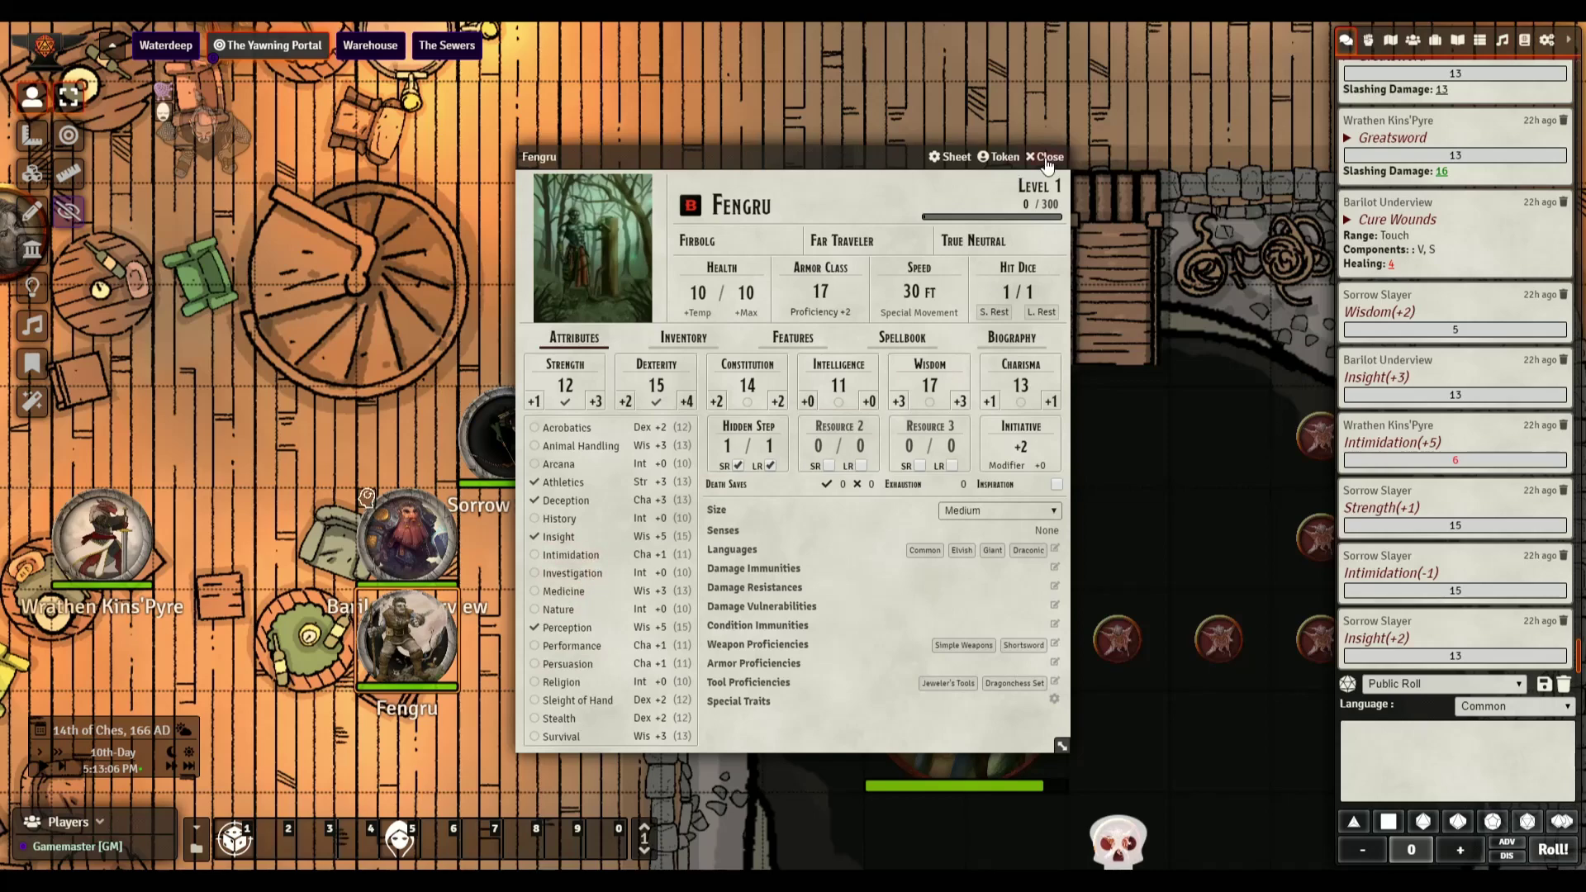
{"action": "left_click", "coordinate": [1046, 157]}
{"action": "mouse_move", "coordinate": [517, 431]}
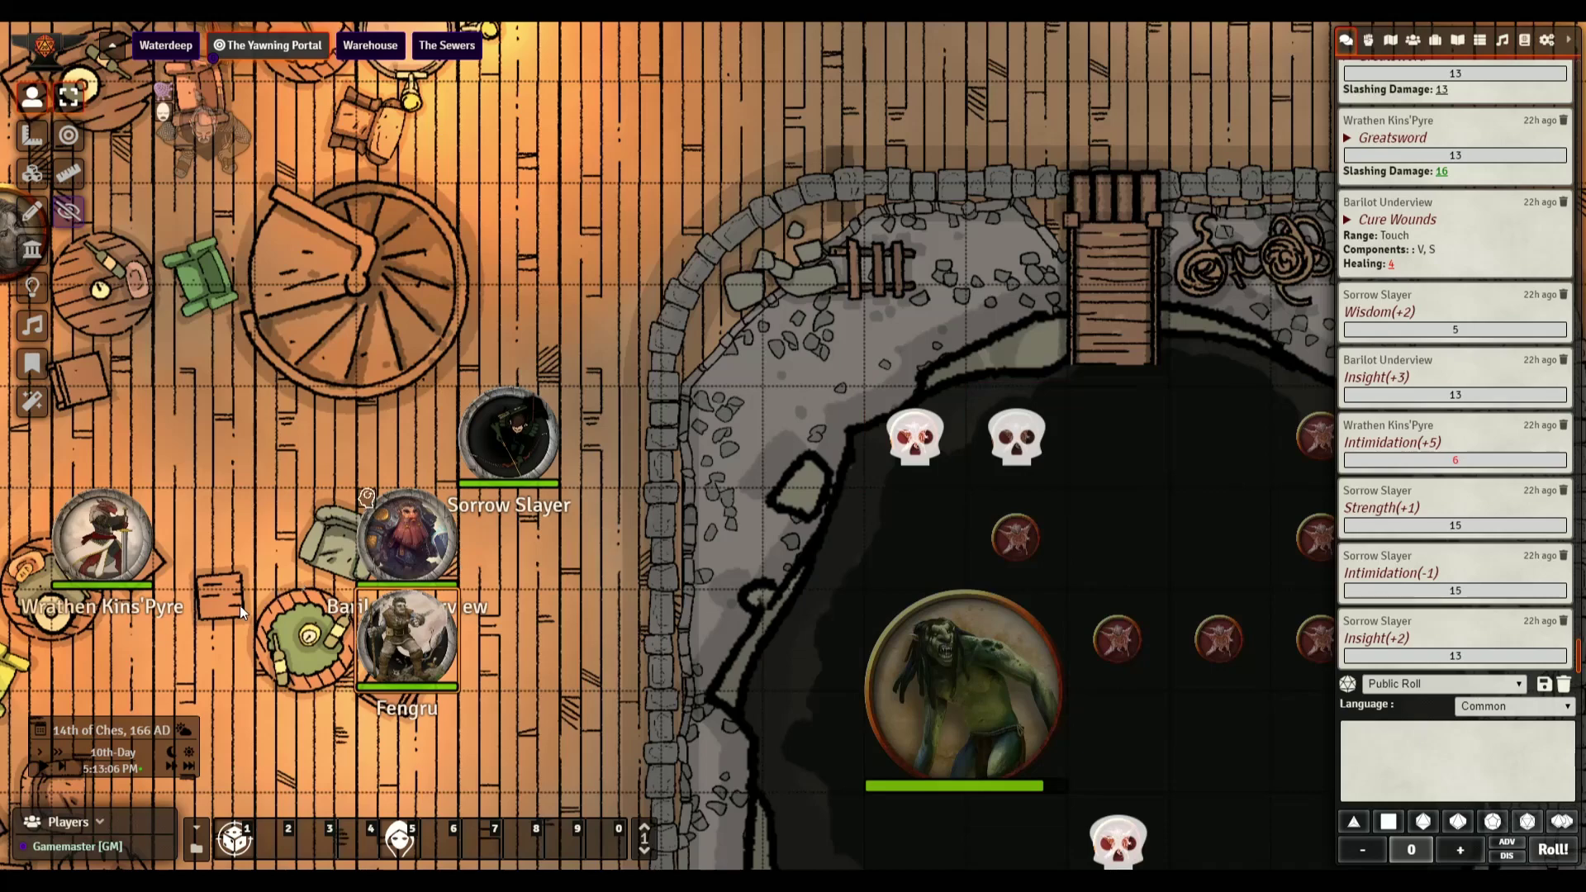
{"action": "mouse_move", "coordinate": [122, 549]}
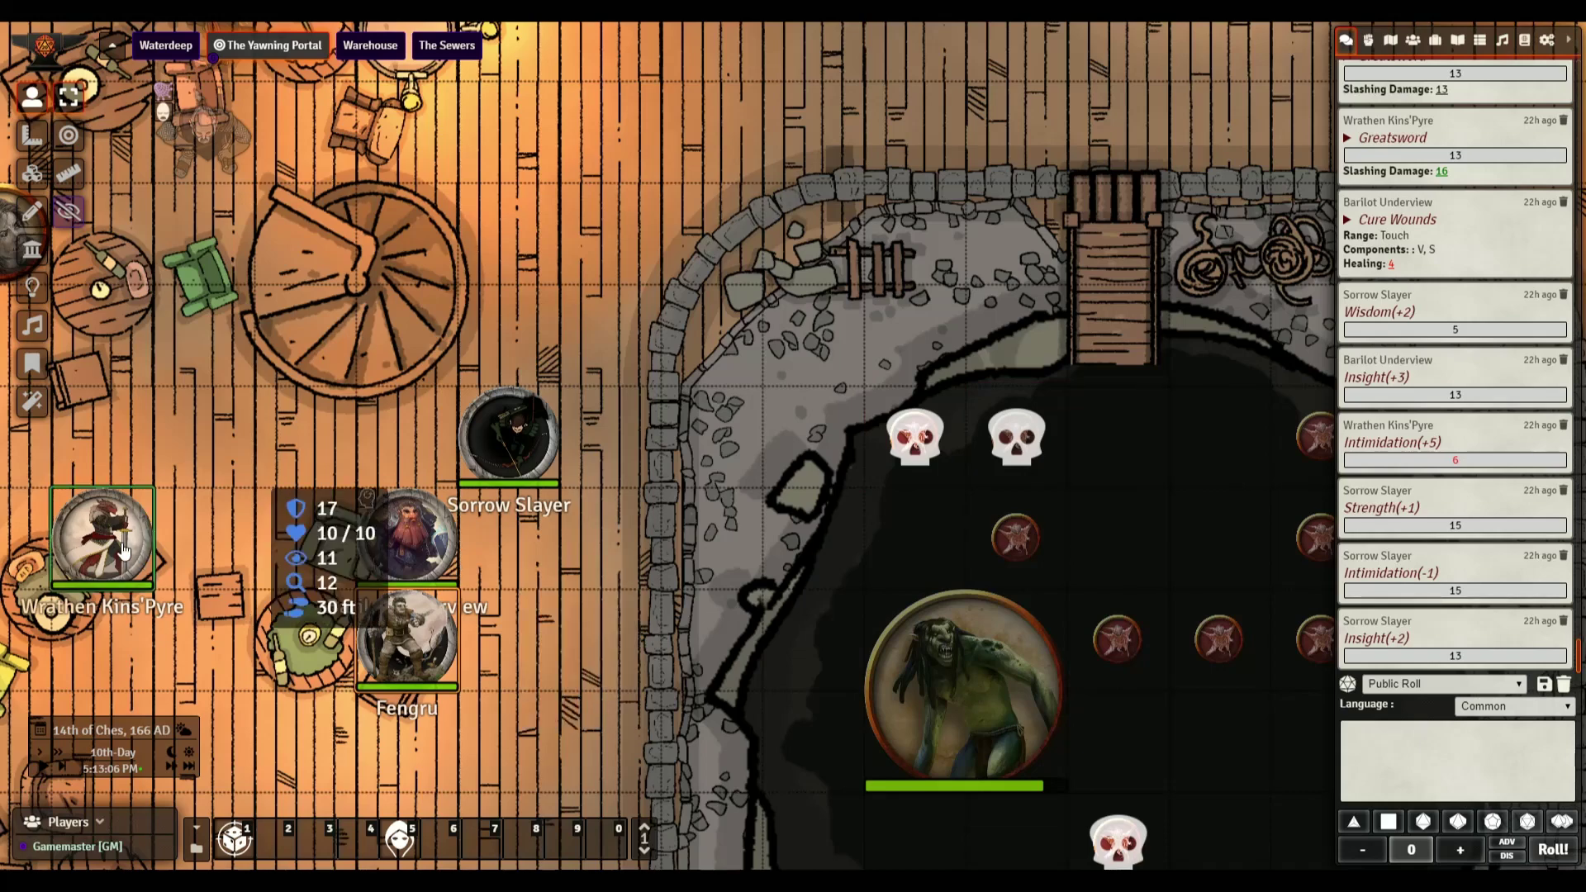
{"action": "mouse_move", "coordinate": [491, 455]}
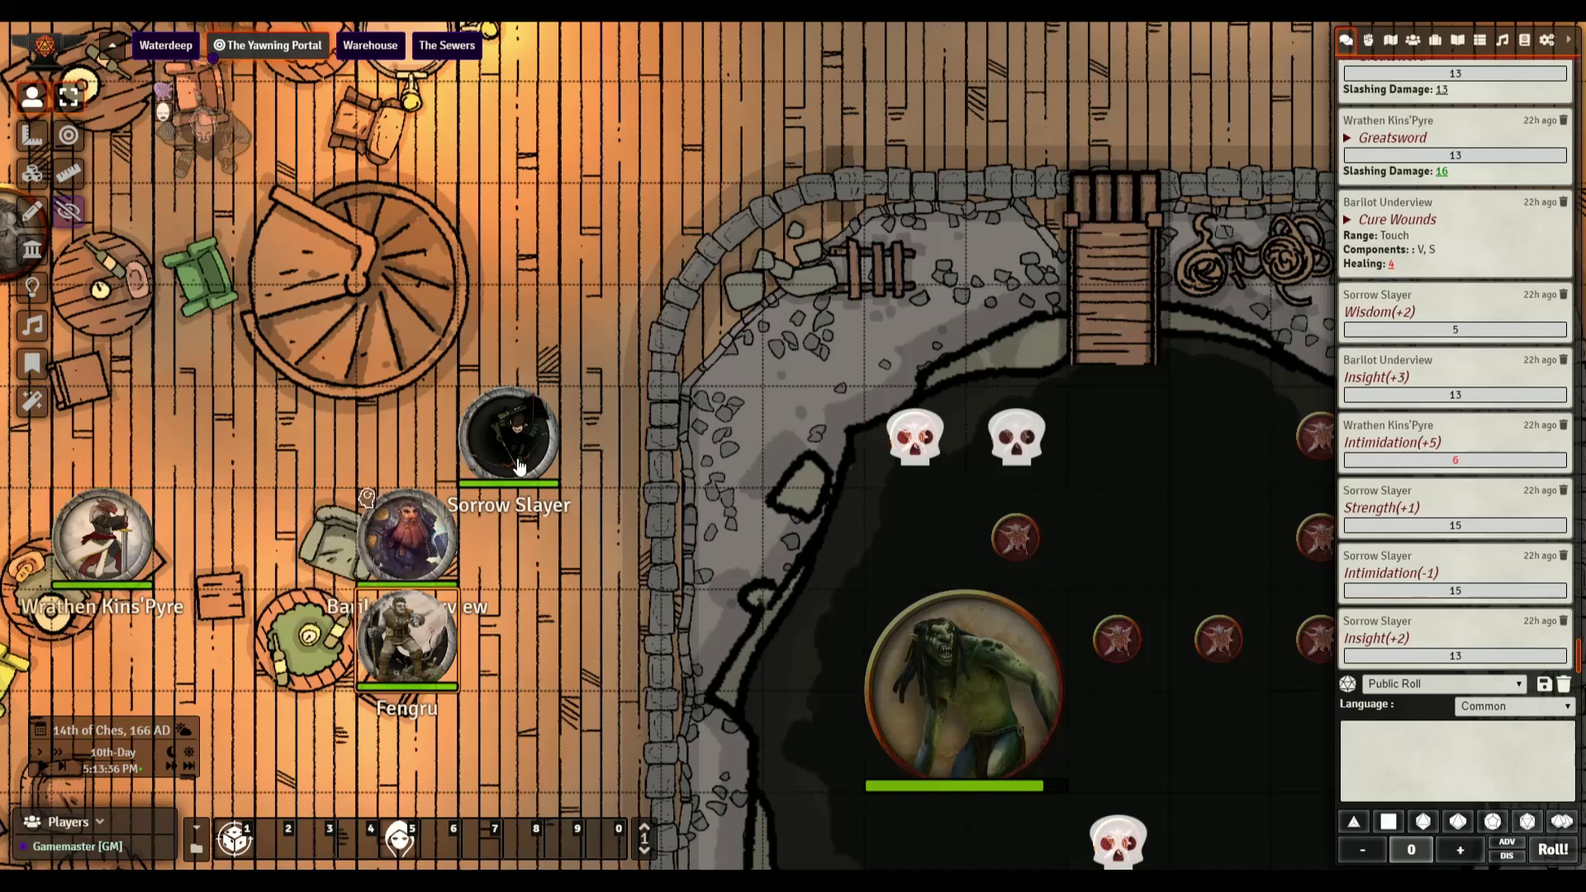
{"action": "mouse_move", "coordinate": [429, 655]}
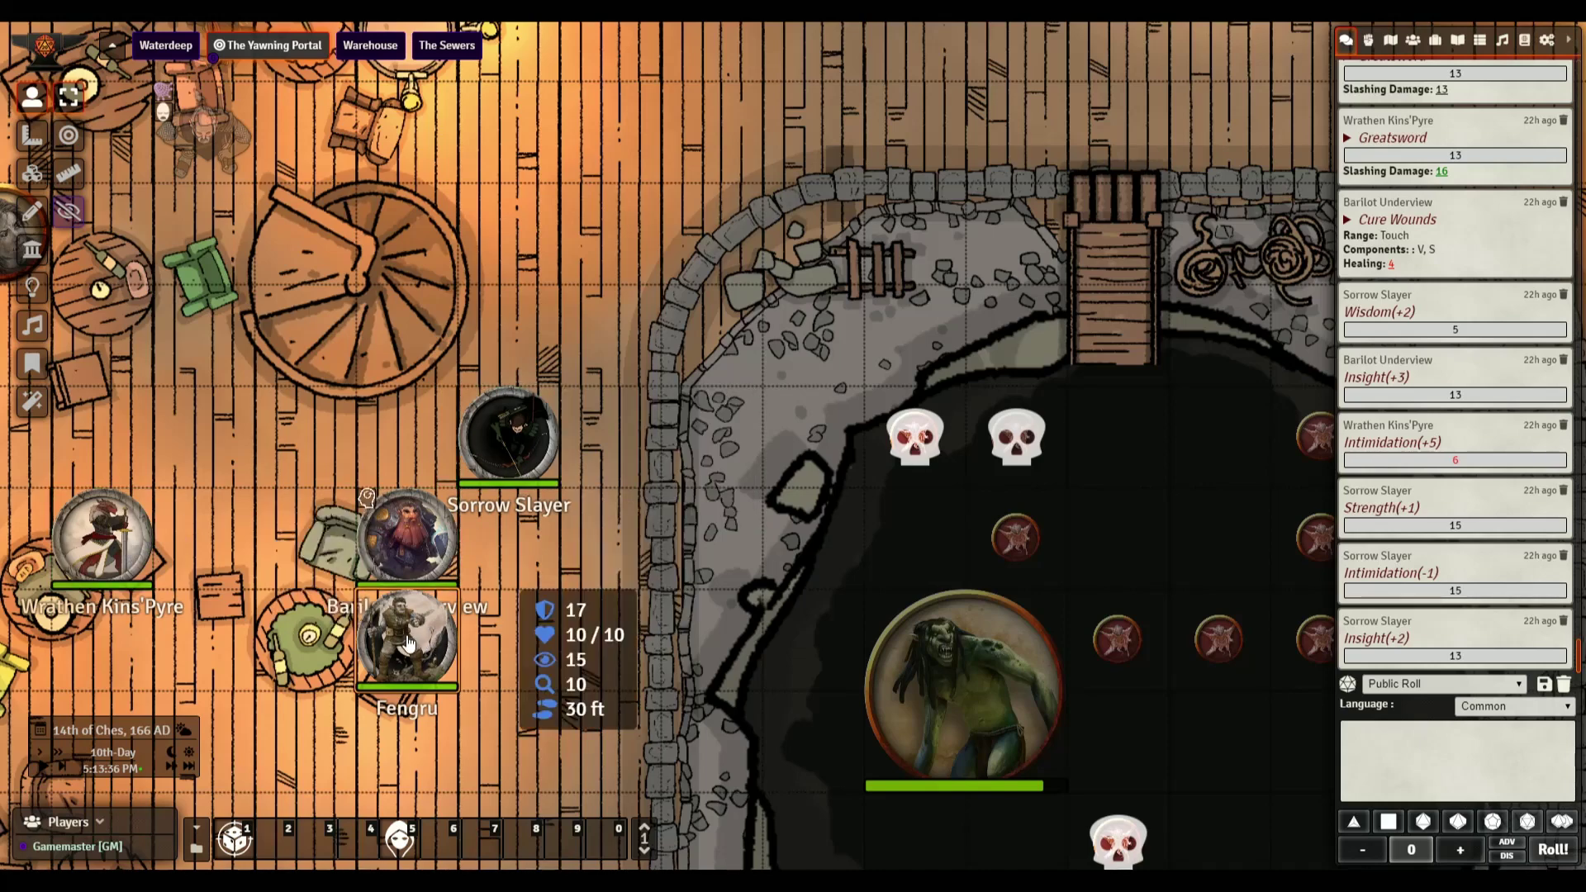
{"action": "mouse_move", "coordinate": [454, 506]}
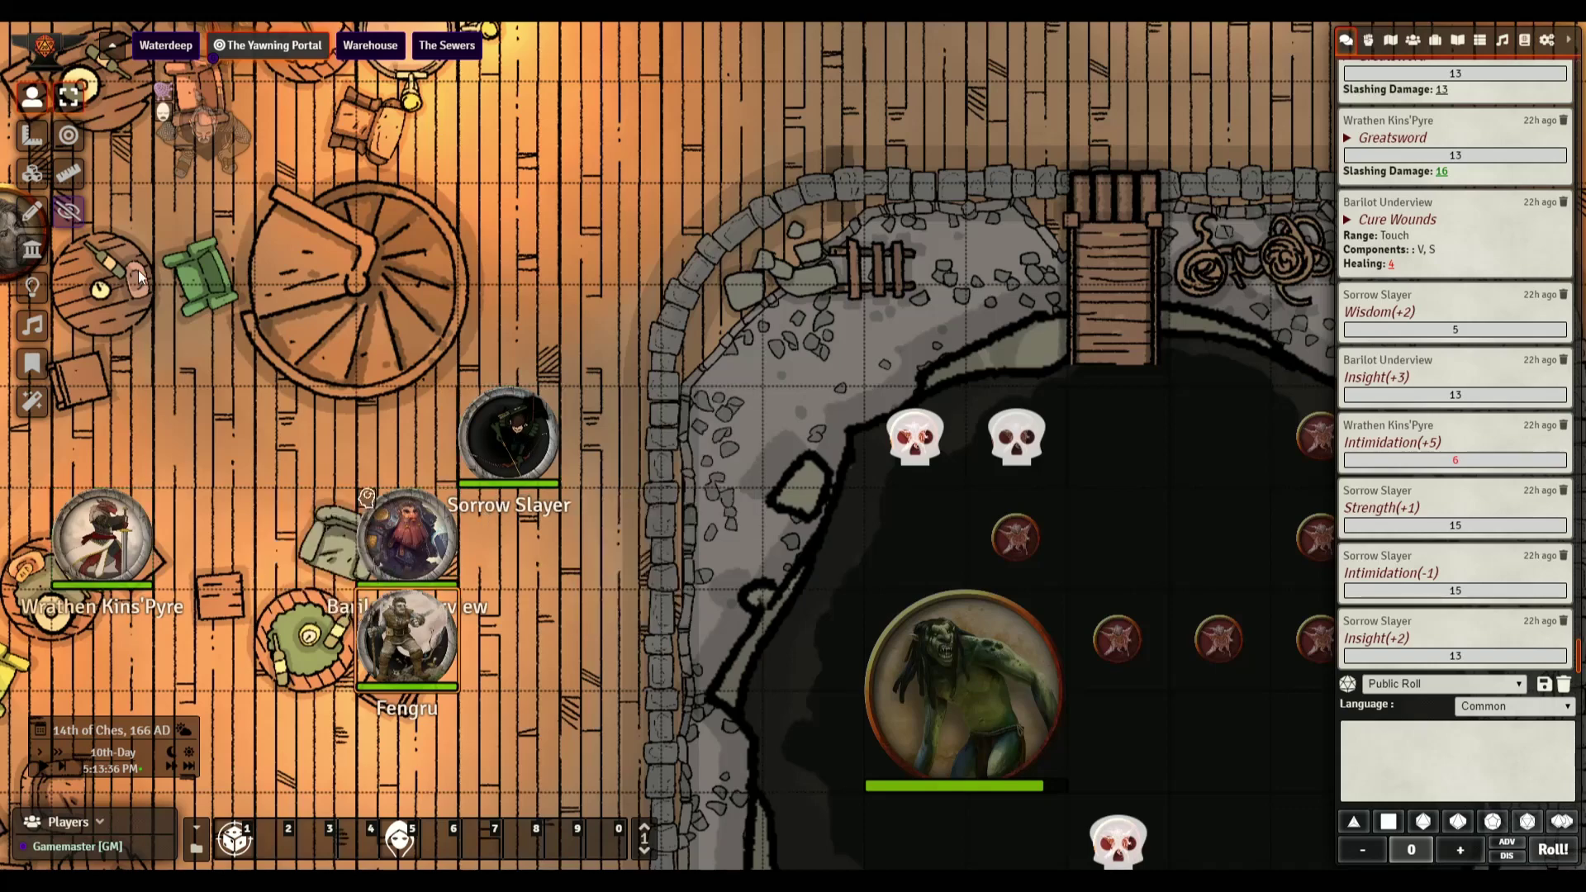
{"action": "mouse_move", "coordinate": [1015, 668]}
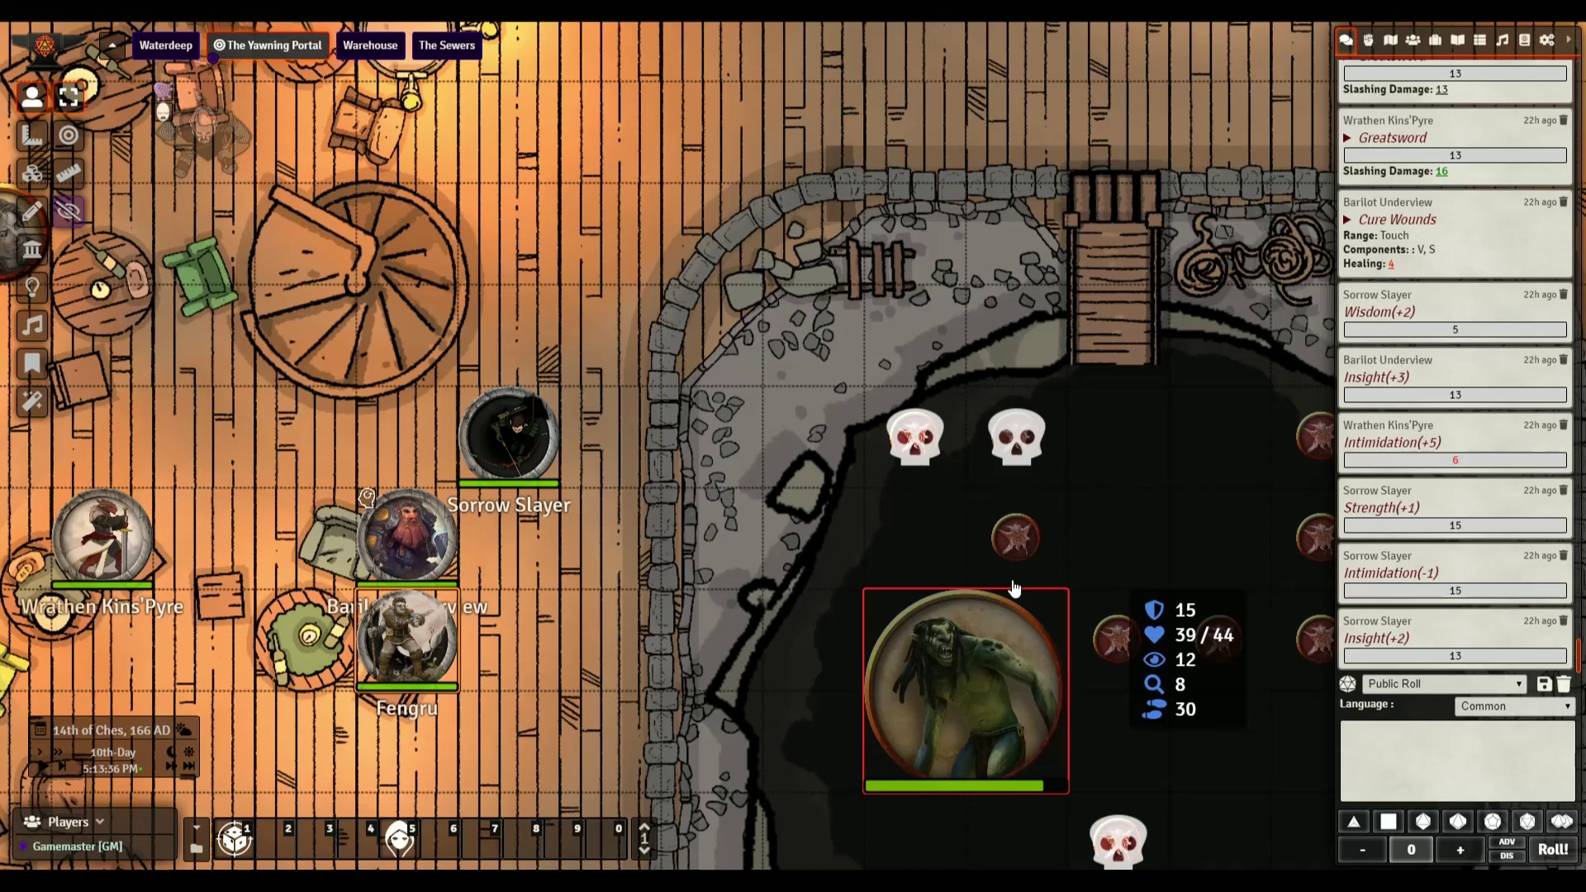
{"action": "mouse_move", "coordinate": [939, 460]}
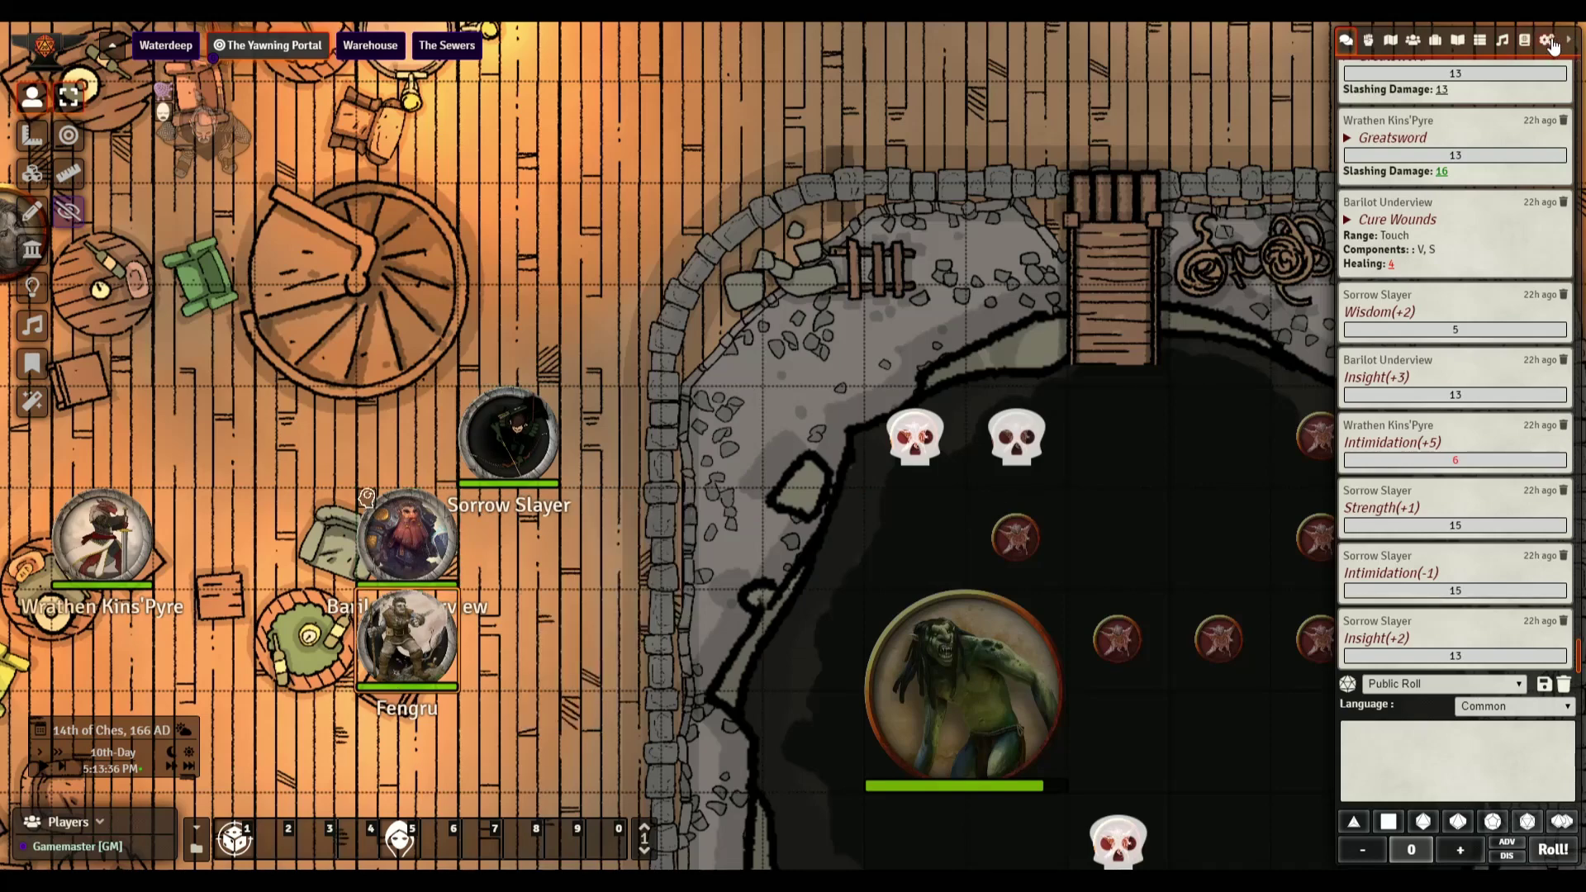
Step: Tick 'Virtual Tabletop Assets - Party overview' in Manage Modules and save to reload the world
{"action": "left_click", "coordinate": [1549, 41]}
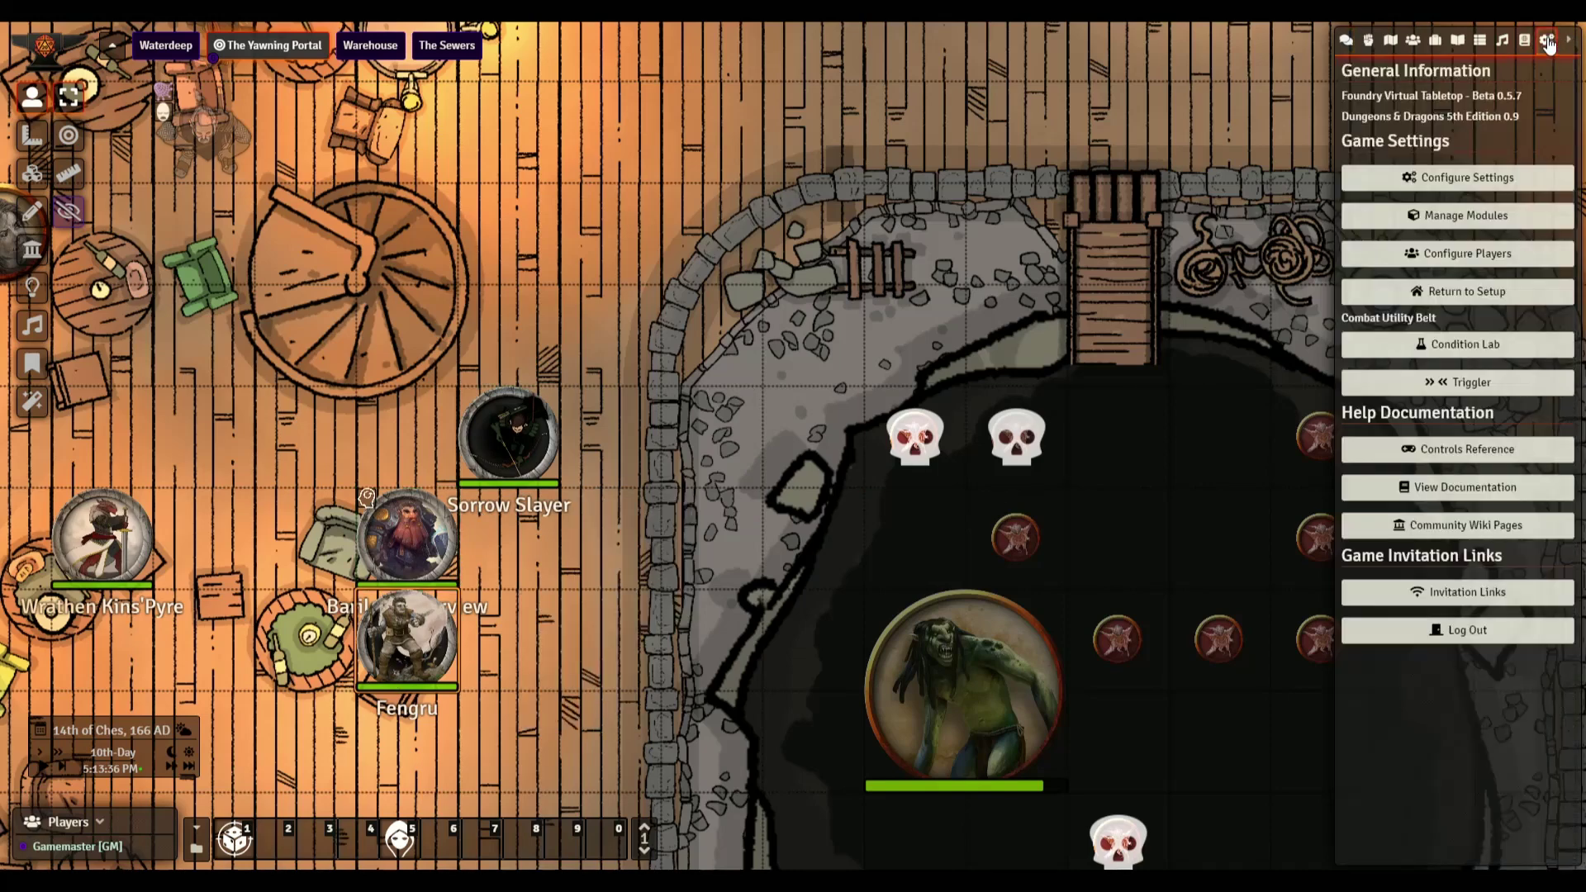
{"action": "left_click", "coordinate": [1456, 217]}
{"action": "scroll", "coordinate": [687, 509], "scroll_direction": "down", "scroll_amount": 5}
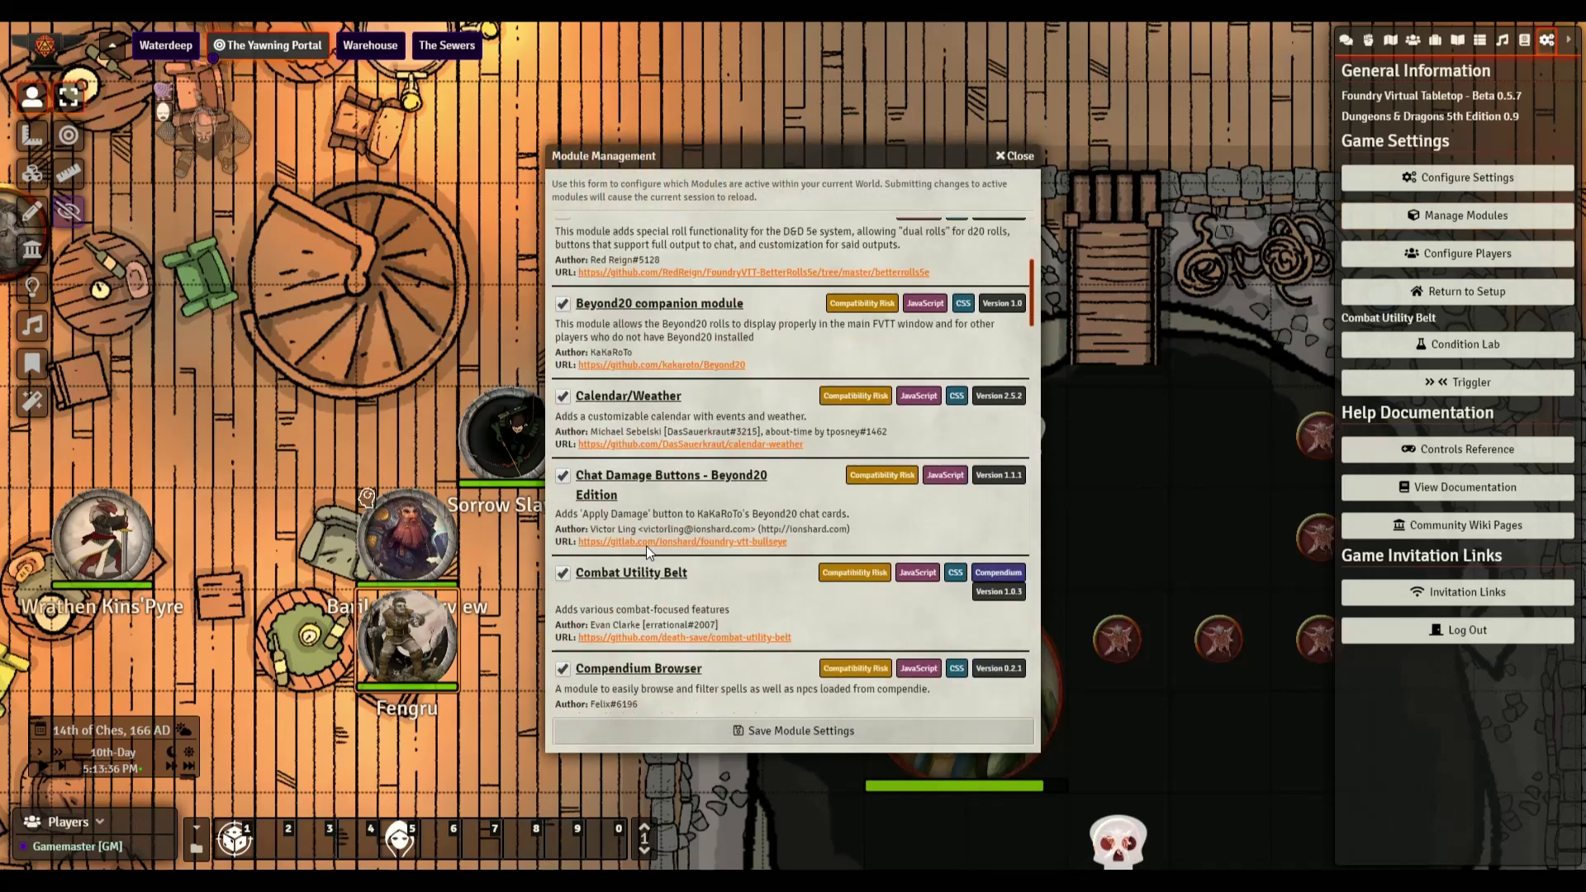
{"action": "scroll", "coordinate": [688, 537], "scroll_direction": "down", "scroll_amount": 8}
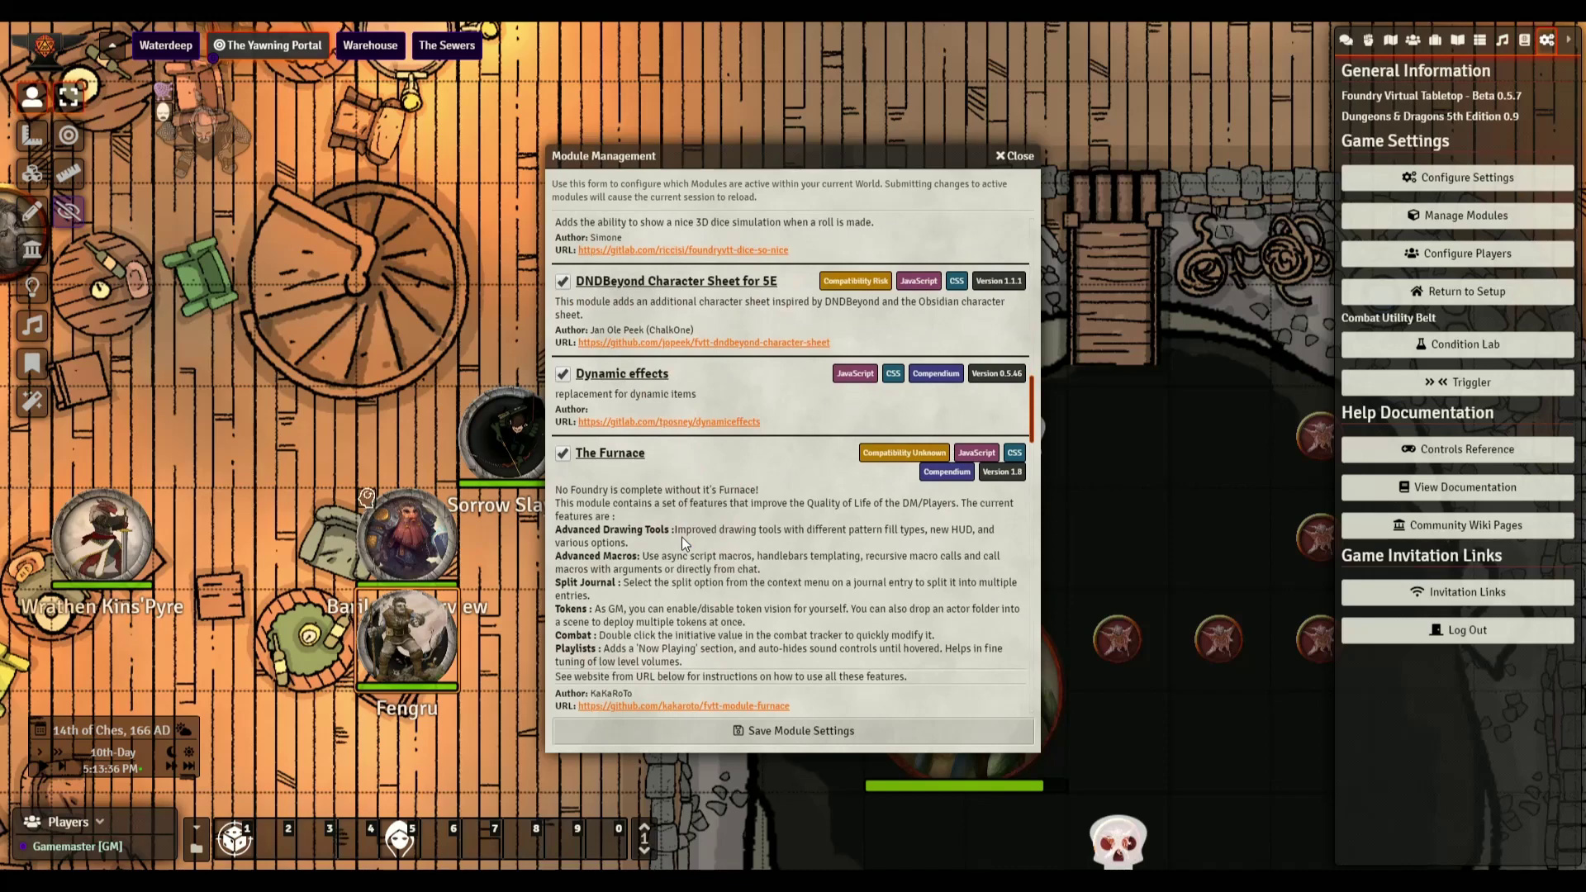
{"action": "scroll", "coordinate": [672, 523], "scroll_direction": "down", "scroll_amount": 10}
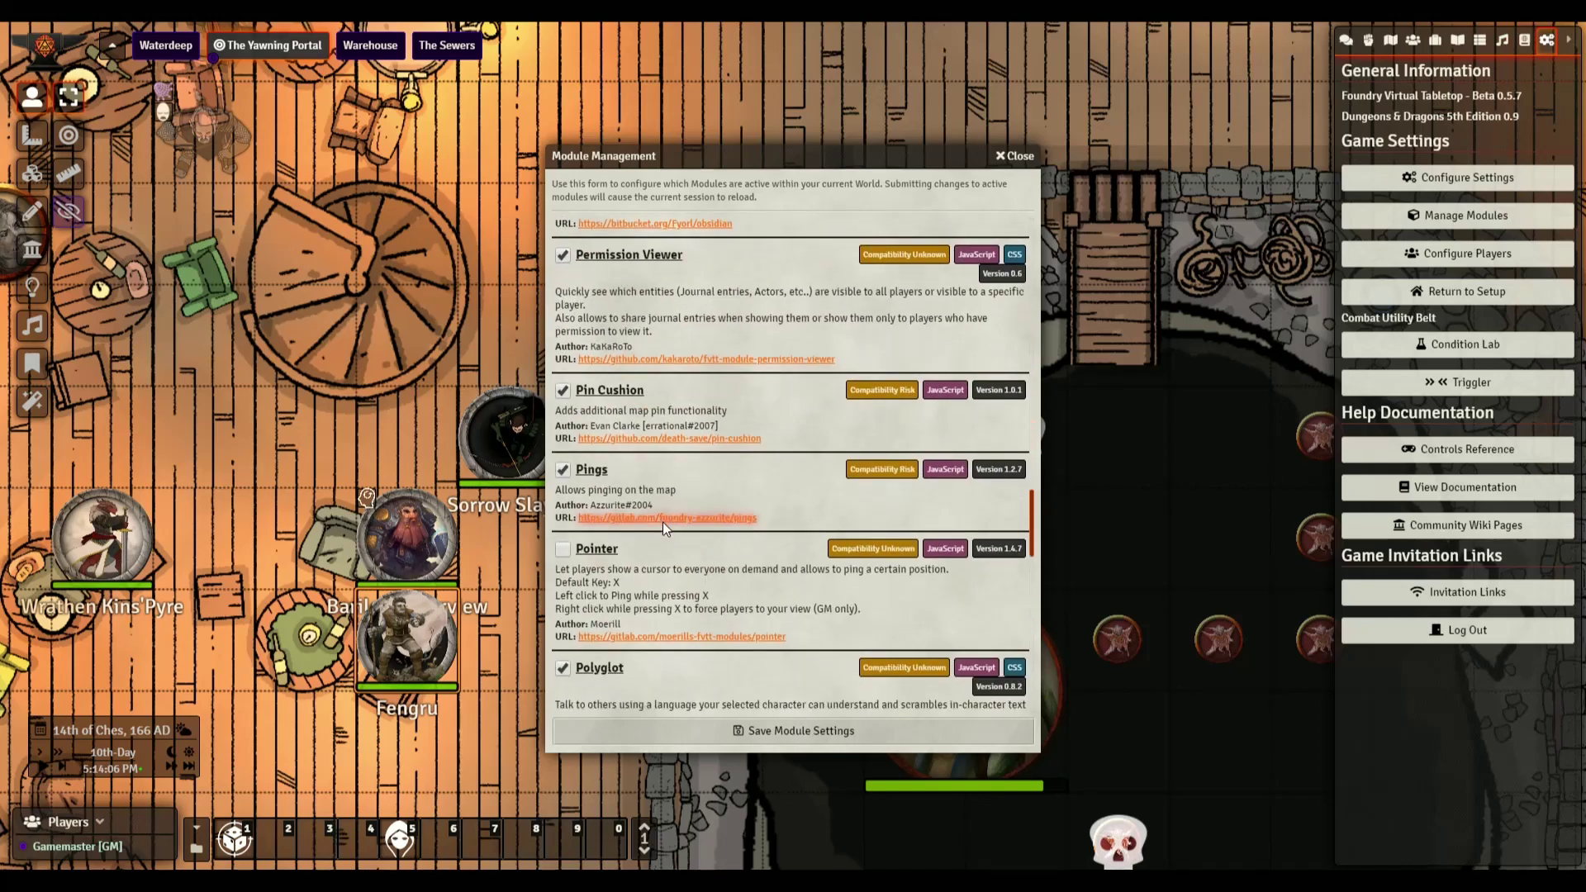
{"action": "scroll", "coordinate": [650, 513], "scroll_direction": "down", "scroll_amount": 5}
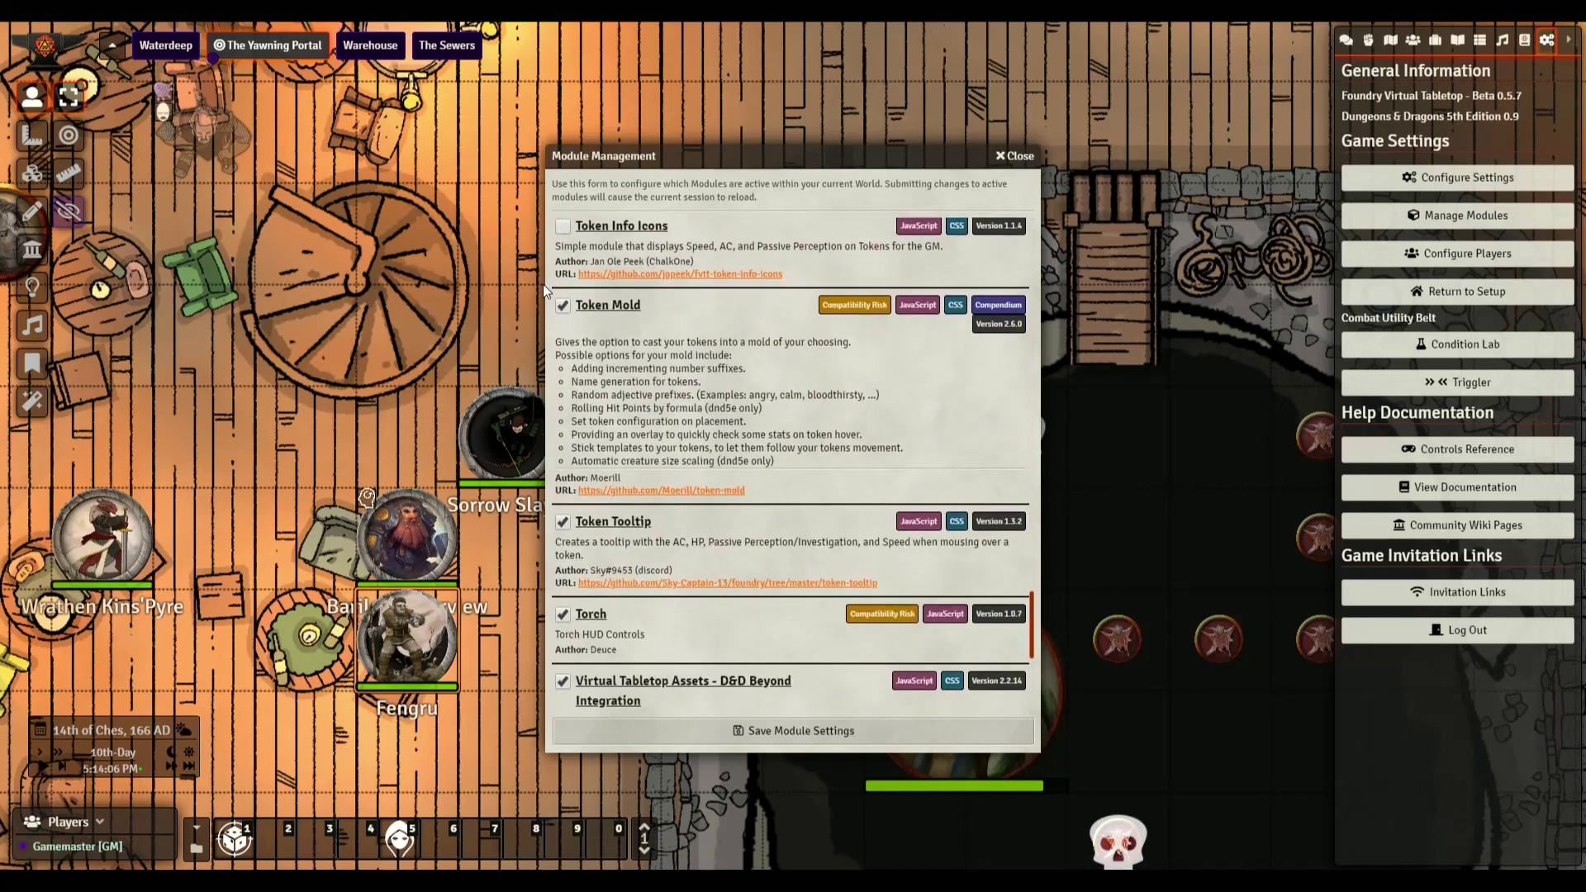
{"action": "scroll", "coordinate": [595, 529], "scroll_direction": "down", "scroll_amount": 4}
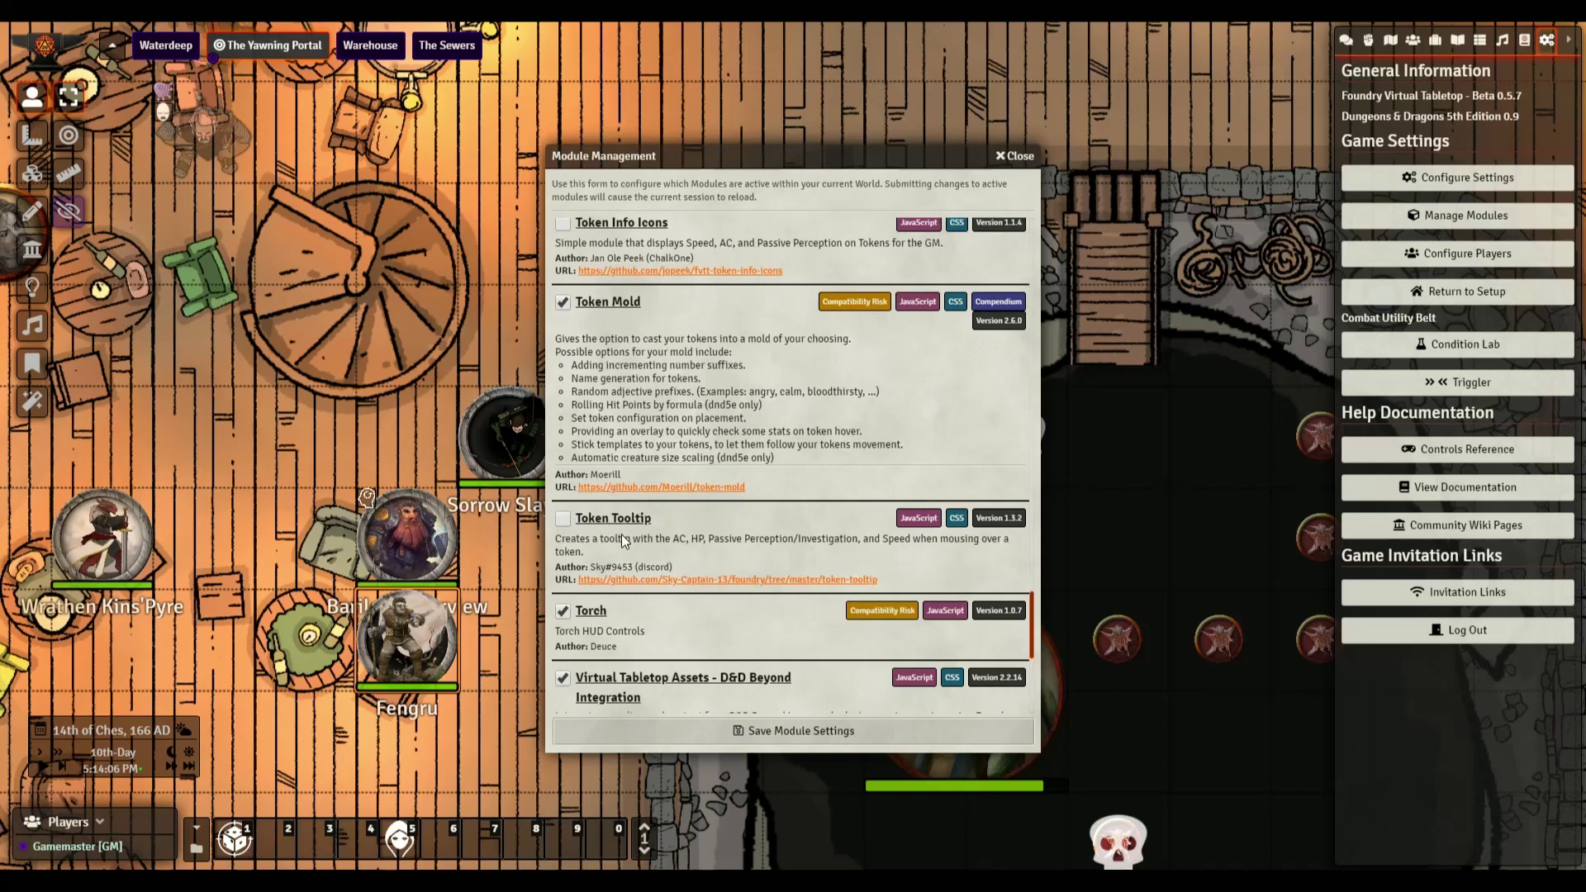
{"action": "scroll", "coordinate": [638, 496], "scroll_direction": "down", "scroll_amount": 1}
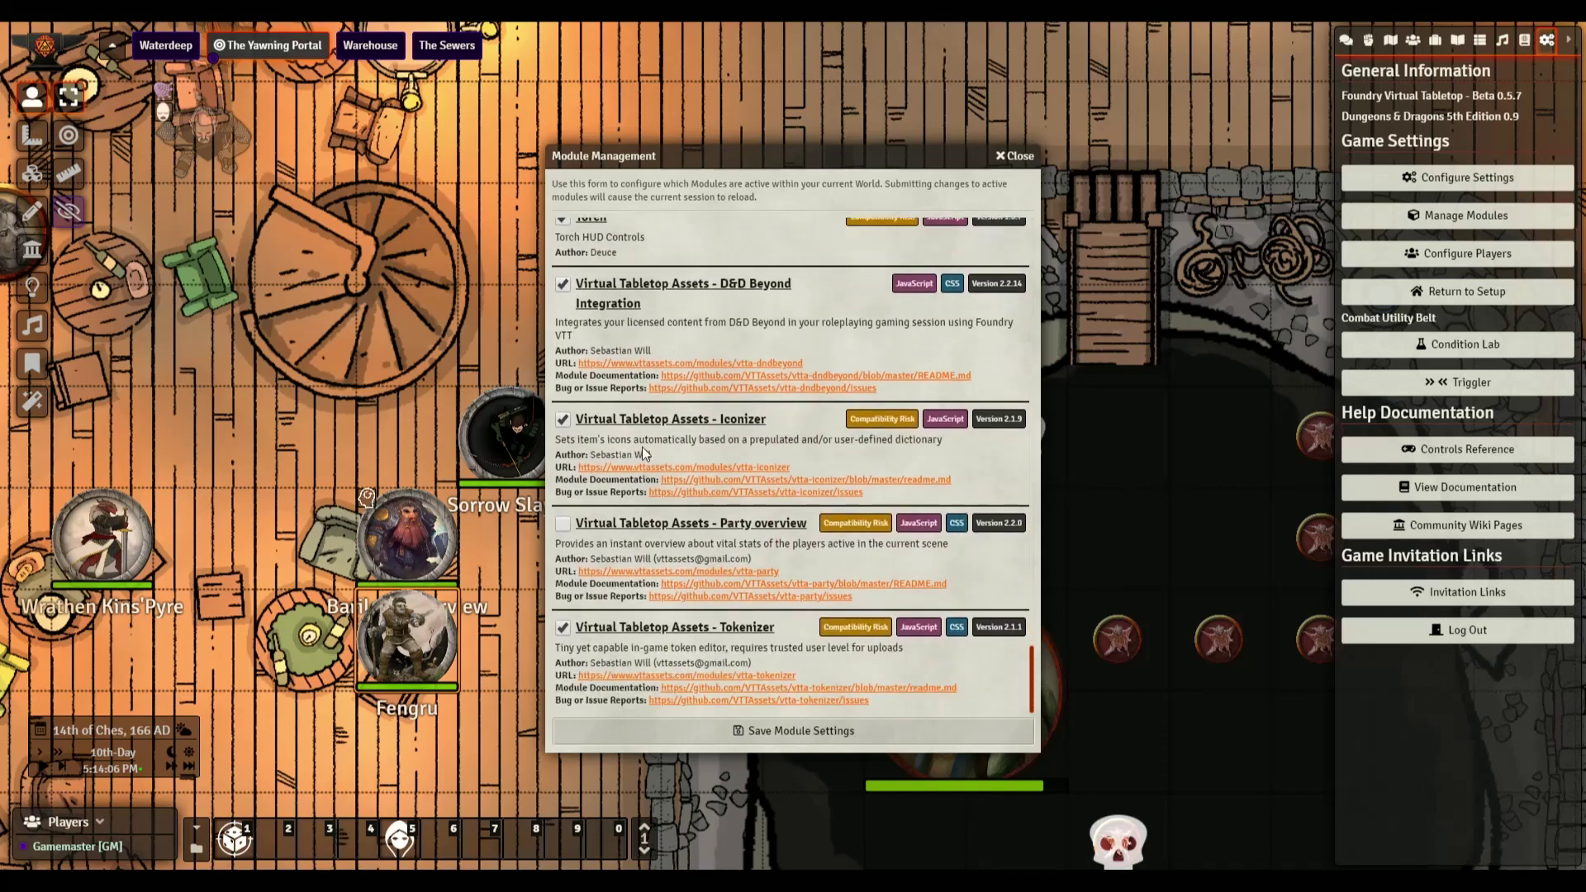
{"action": "left_click", "coordinate": [564, 524]}
{"action": "left_click", "coordinate": [773, 735]}
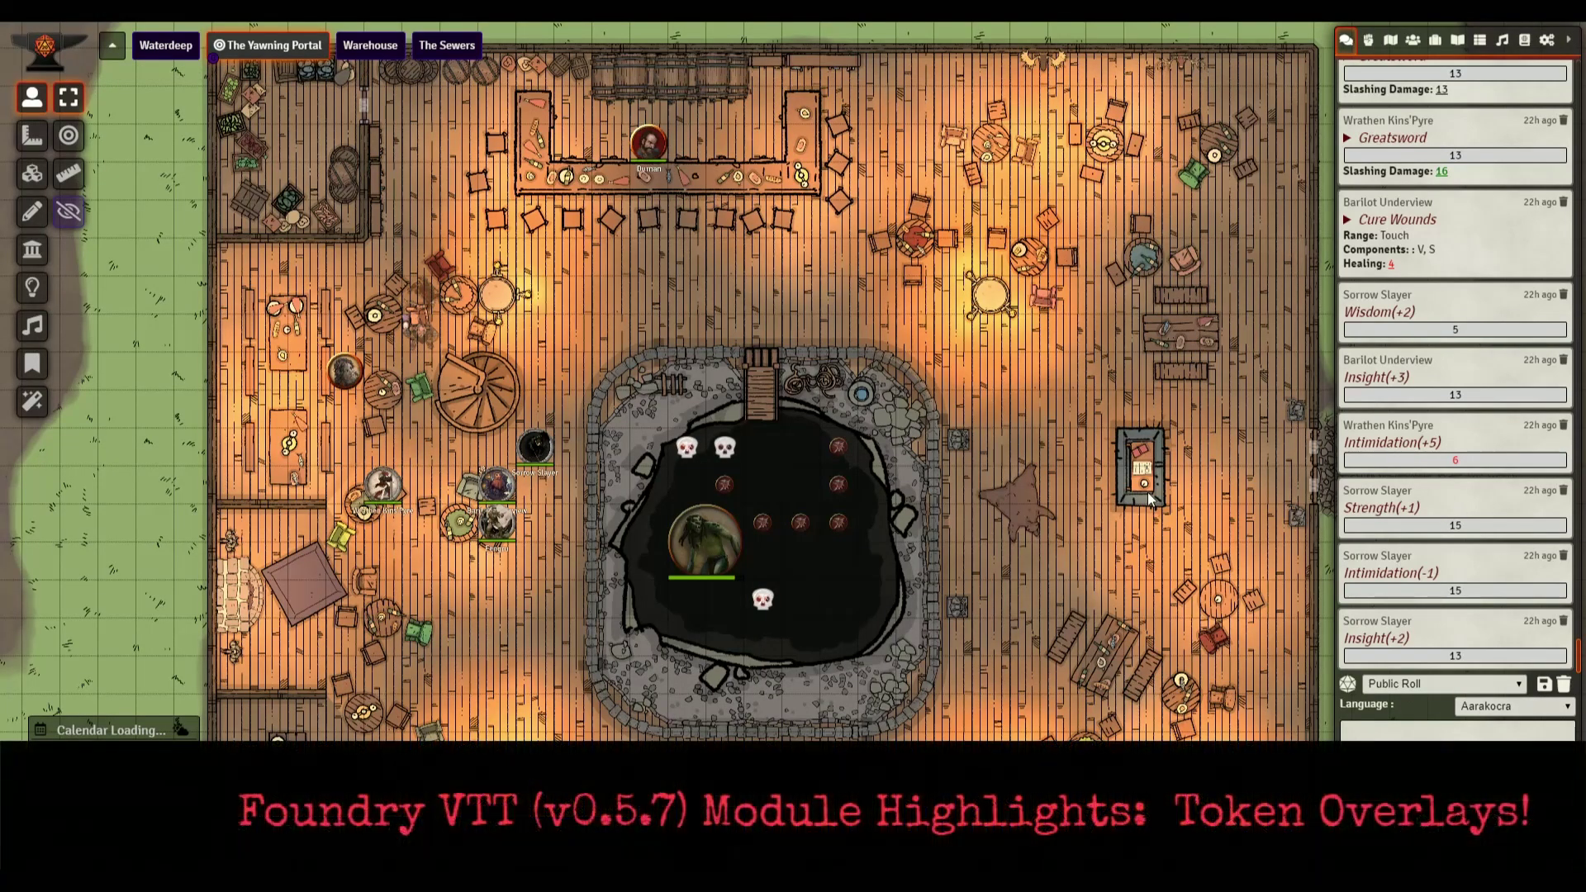
Step: Zoom and pan to the party and troll, viewing each token's stat tooltip
{"action": "scroll", "coordinate": [585, 552], "scroll_direction": "up", "scroll_amount": 5}
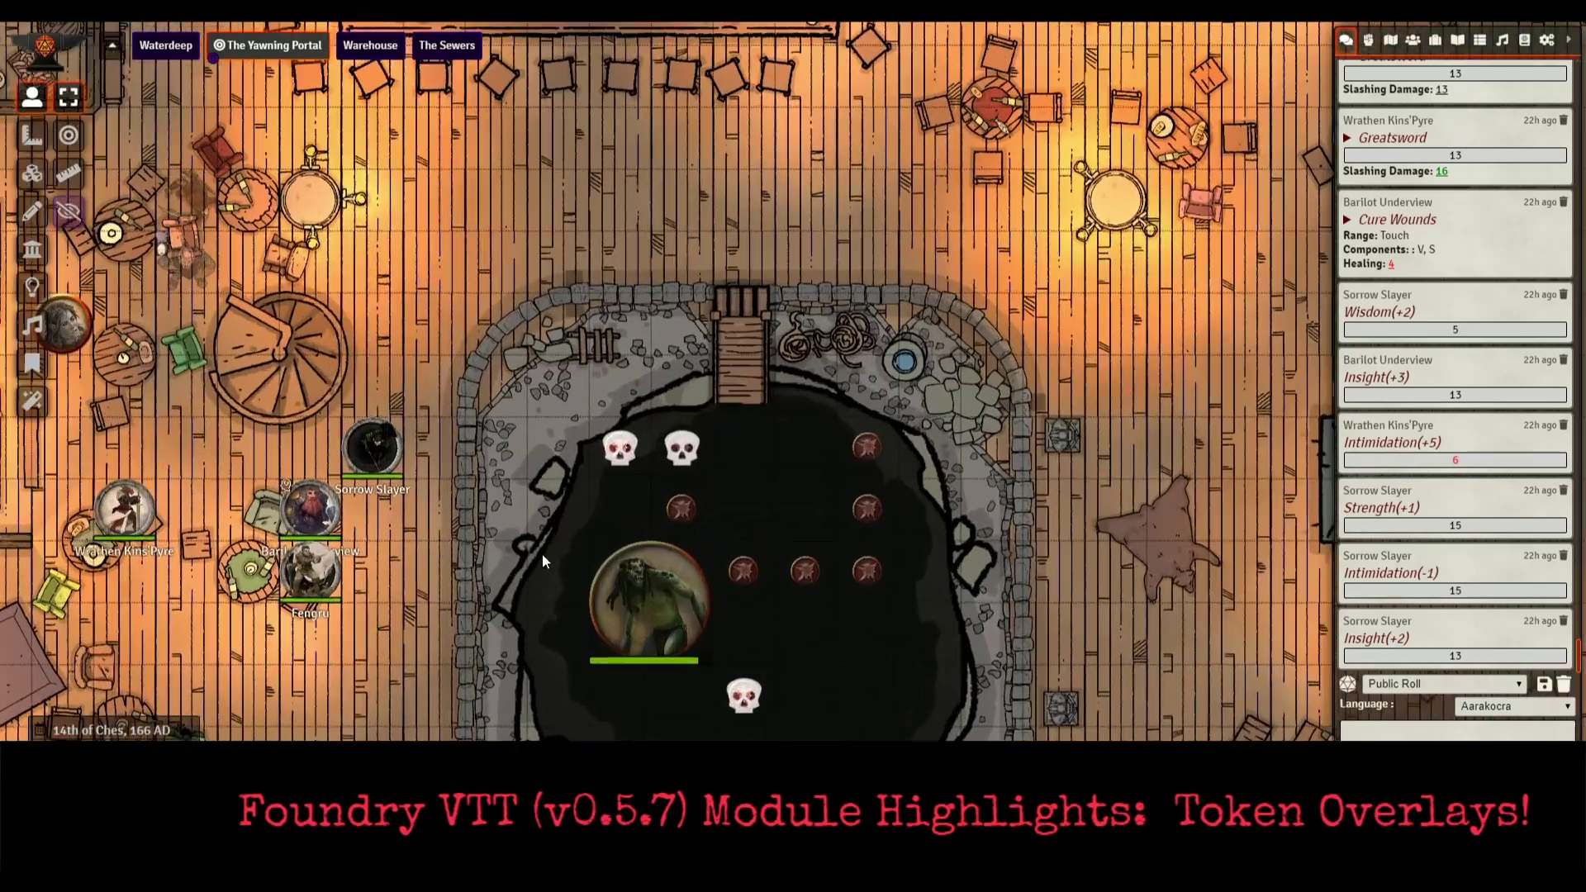
{"action": "scroll", "coordinate": [566, 491], "scroll_direction": "up", "scroll_amount": 3}
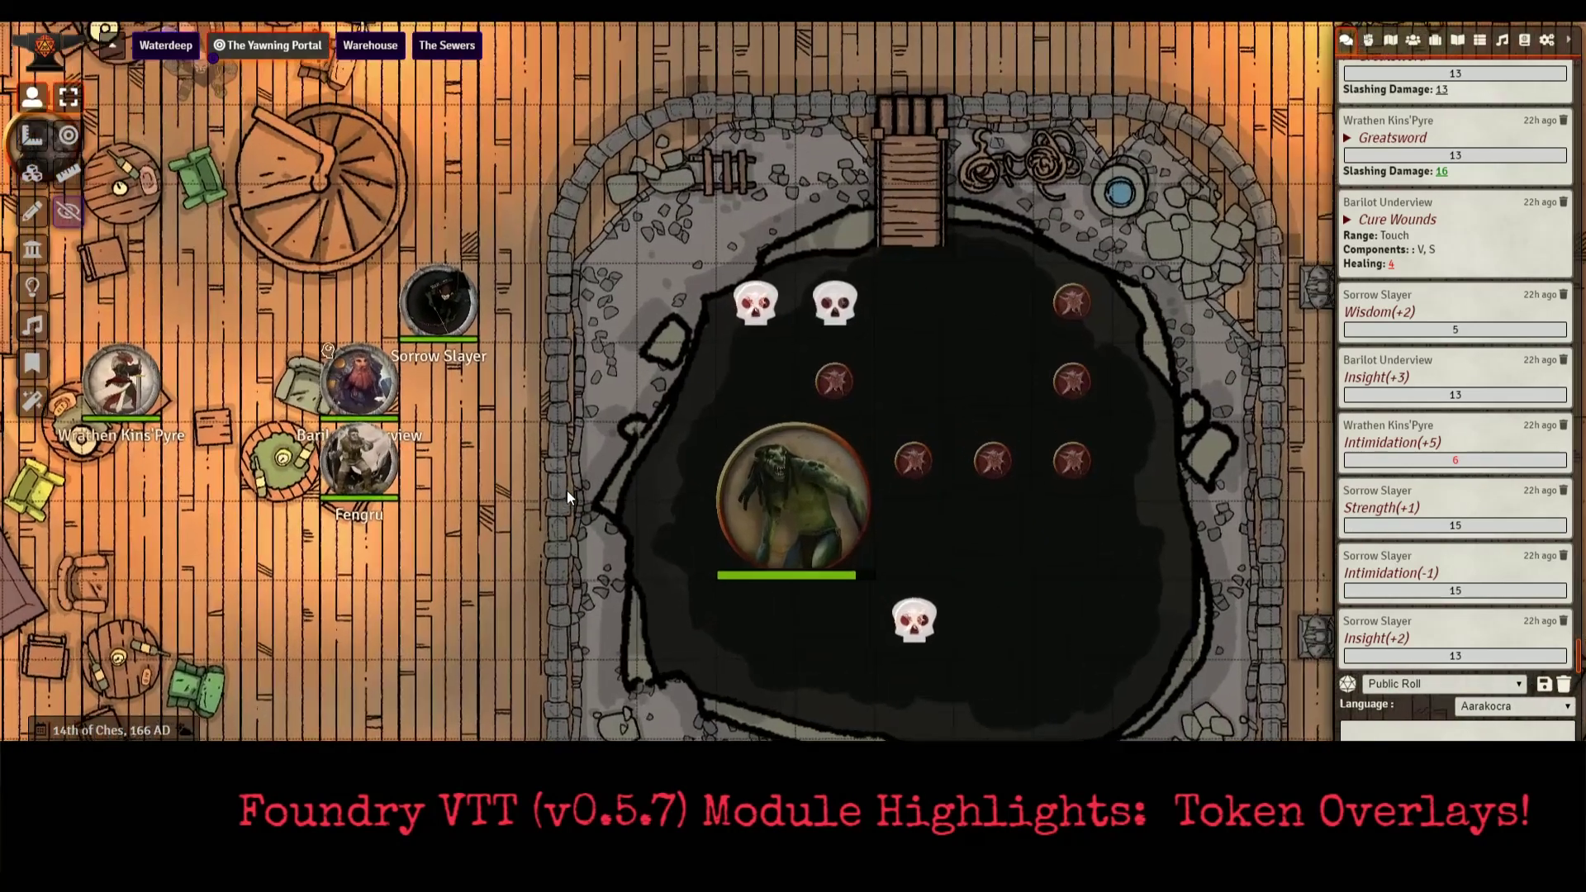
{"action": "scroll", "coordinate": [523, 499], "scroll_direction": "up", "scroll_amount": 2}
{"action": "left_click_drag", "start_coordinate": [671, 543], "coordinate": [707, 558]}
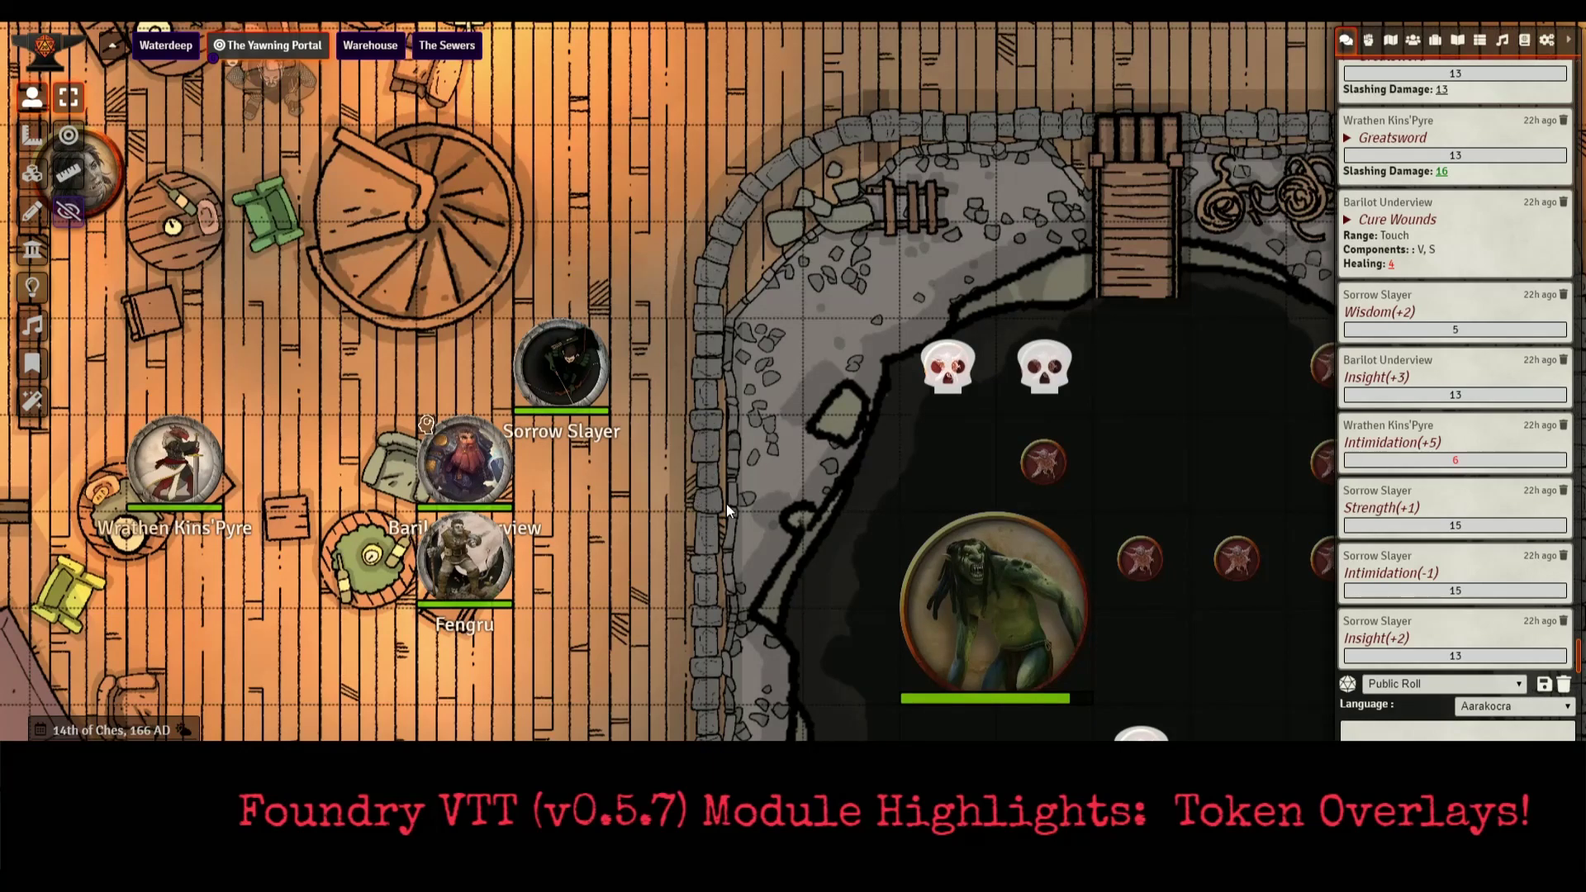
{"action": "scroll", "coordinate": [702, 410], "scroll_direction": "up", "scroll_amount": 2}
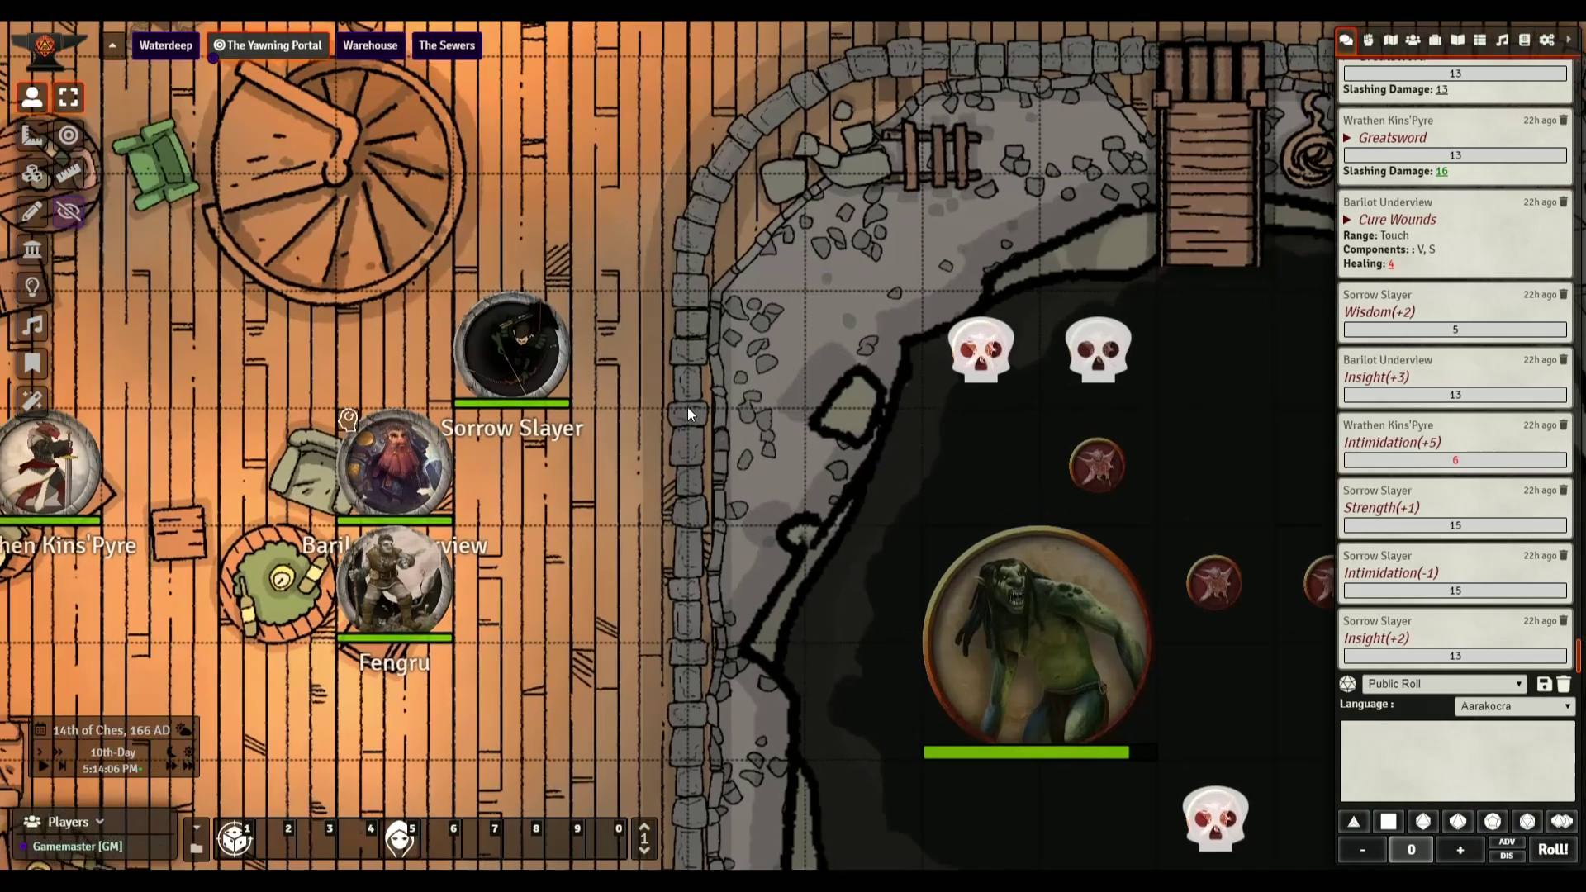
{"action": "mouse_move", "coordinate": [591, 438]}
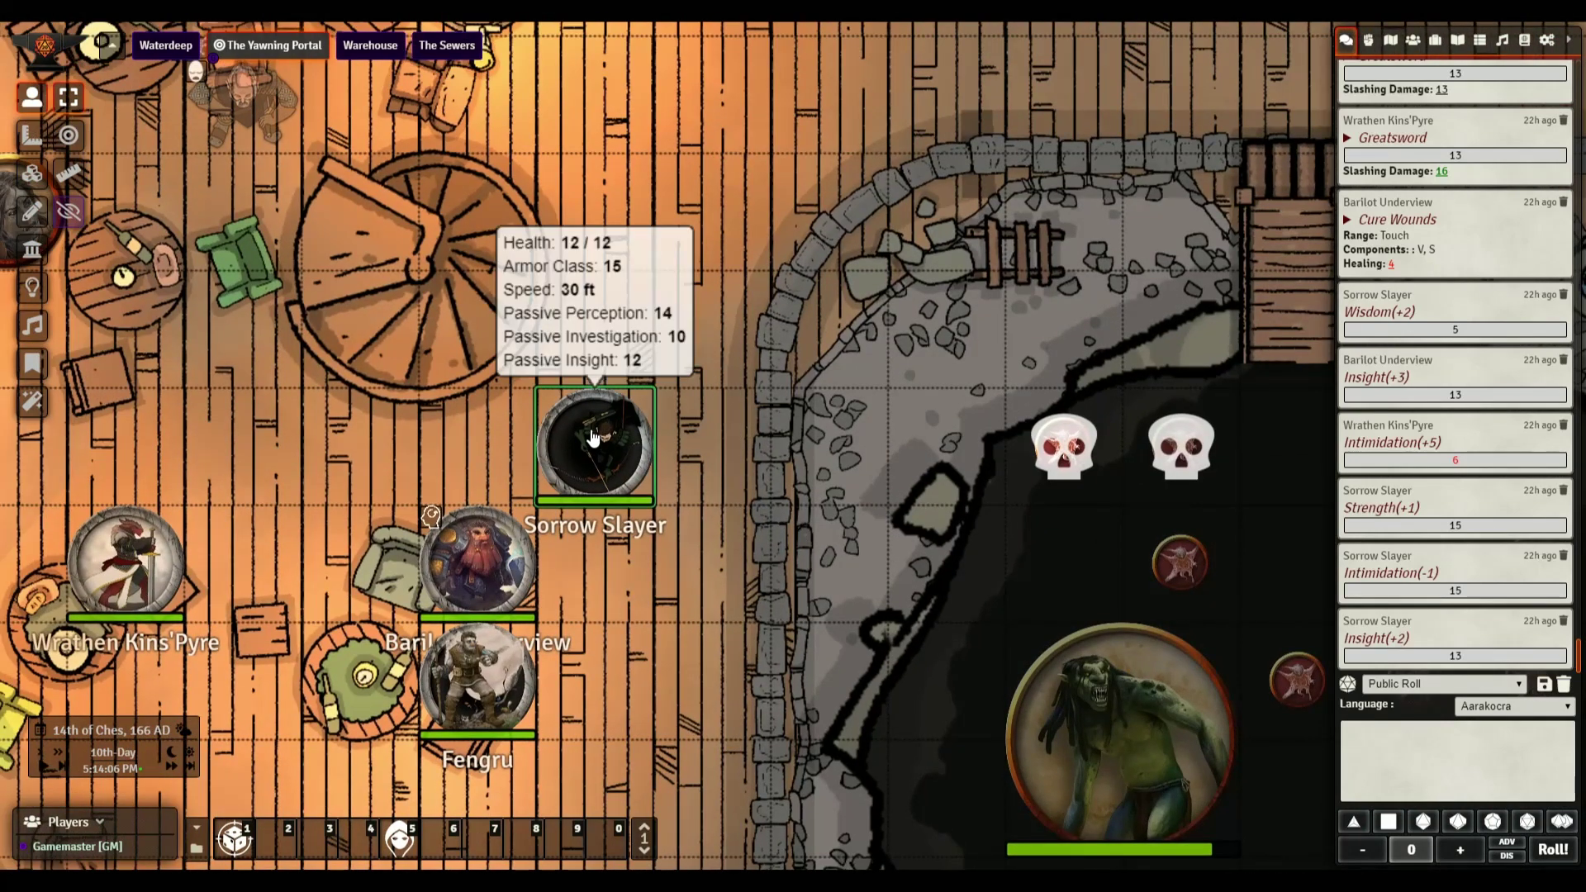
{"action": "mouse_move", "coordinate": [511, 552]}
{"action": "mouse_move", "coordinate": [489, 684]}
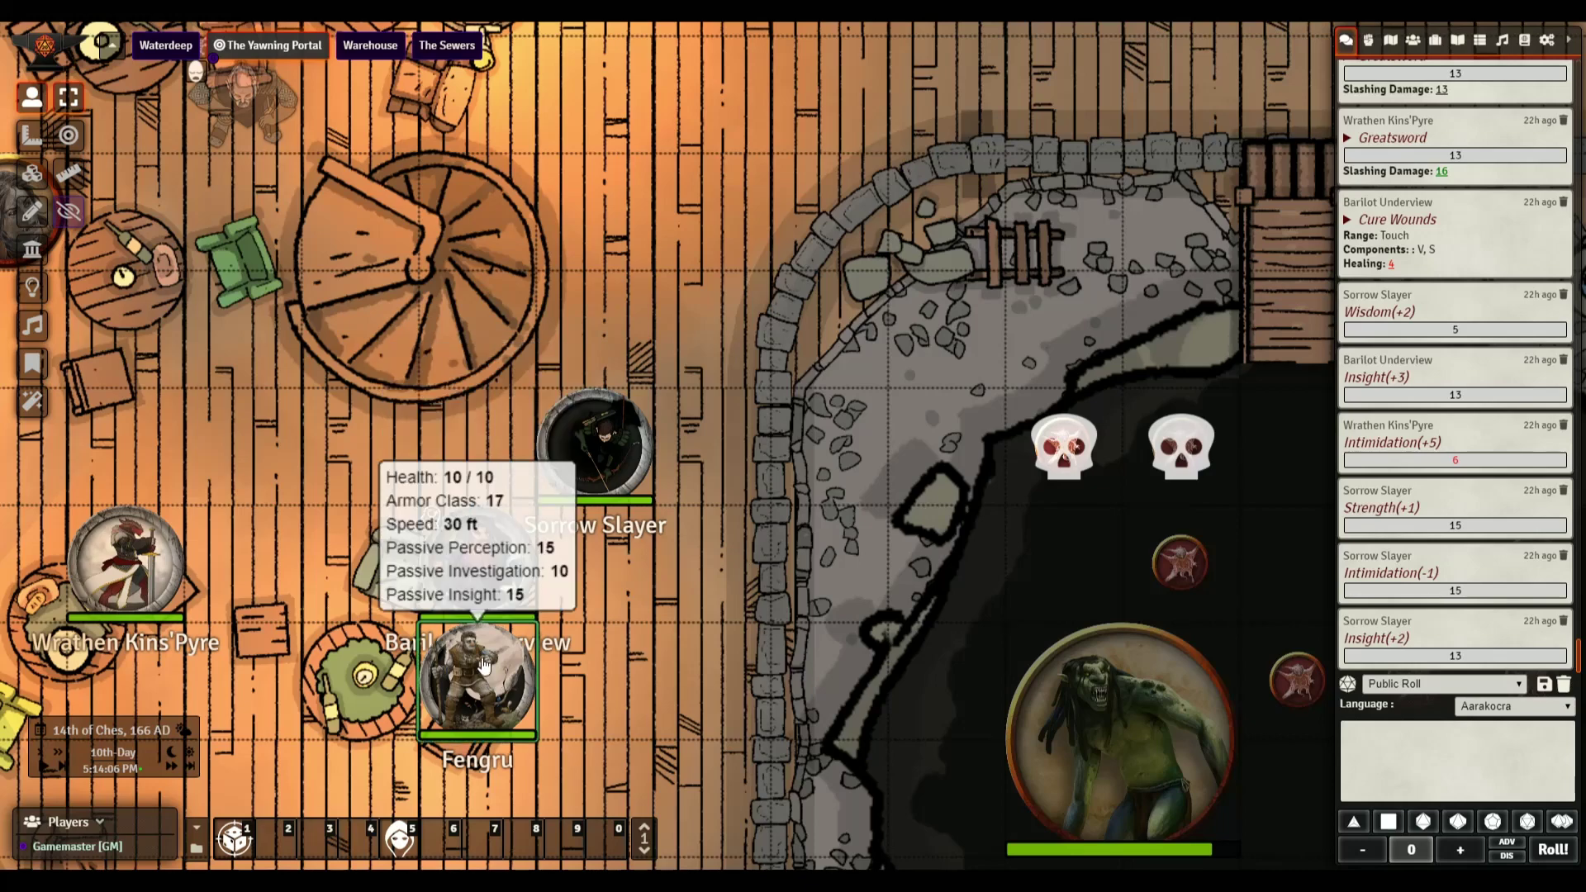
{"action": "mouse_move", "coordinate": [147, 567]}
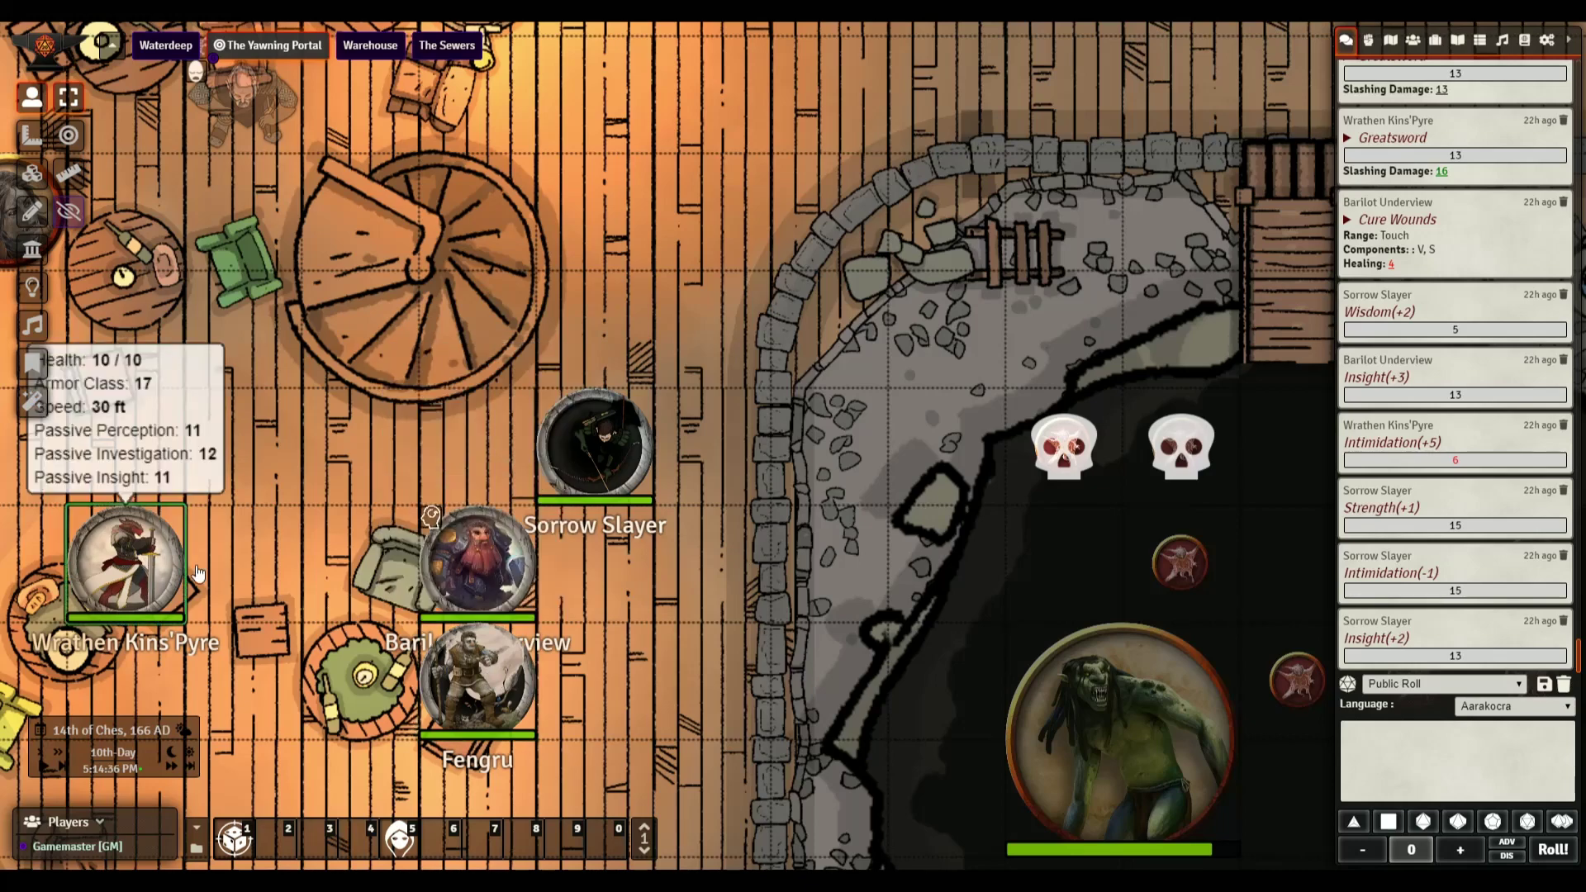
{"action": "mouse_move", "coordinate": [1202, 748]}
{"action": "scroll", "coordinate": [1137, 749], "scroll_direction": "down", "scroll_amount": 2}
{"action": "left_click_drag", "start_coordinate": [1058, 677], "coordinate": [855, 479]}
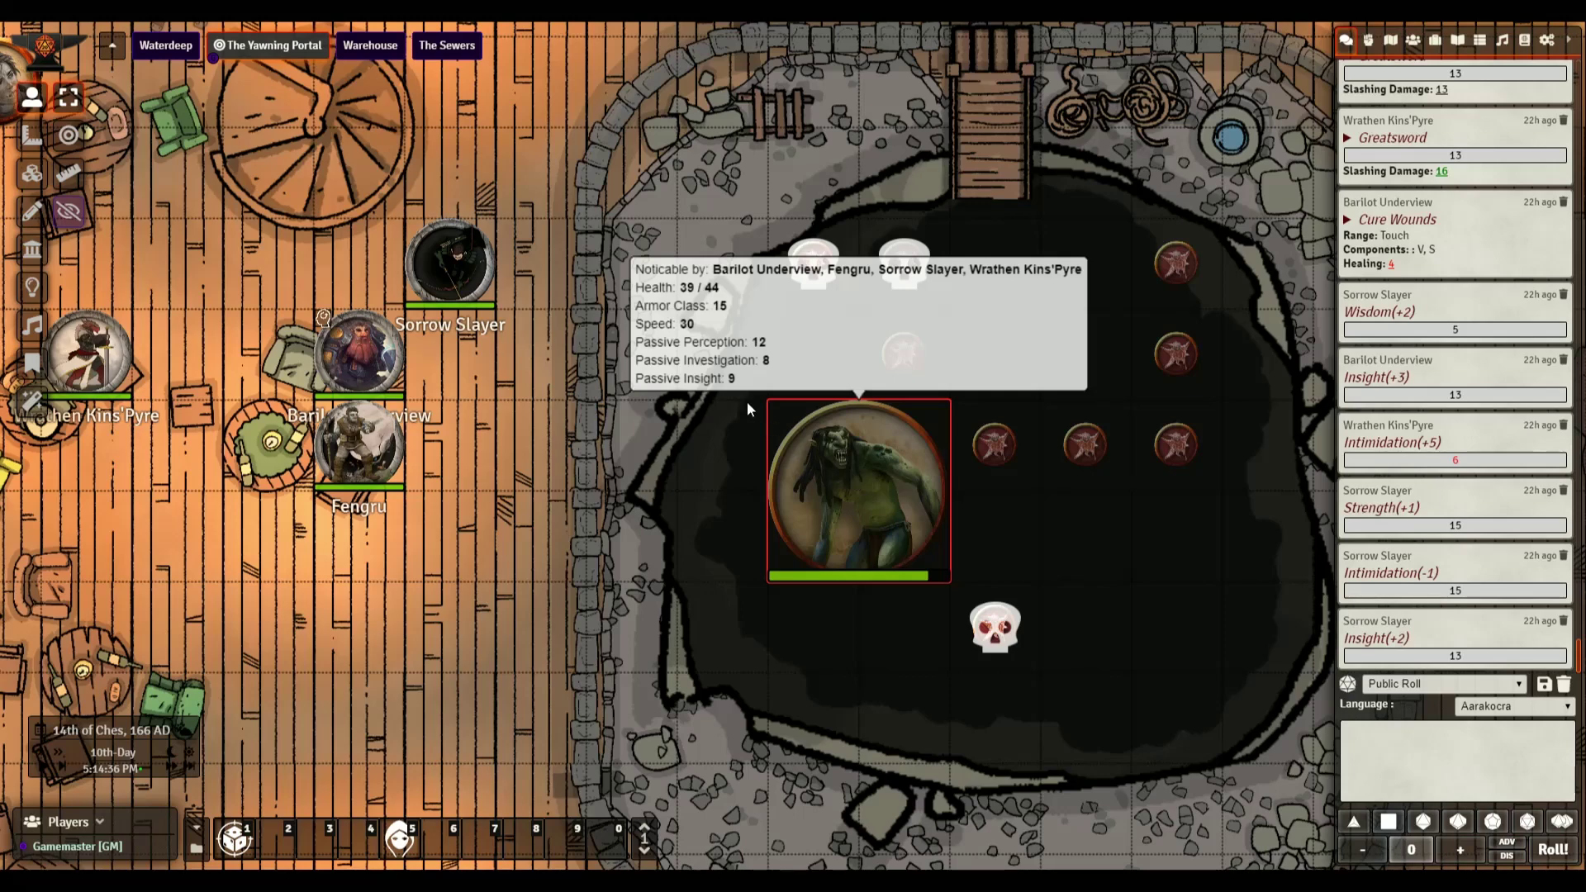
Step: Hide Sorrow Slayer's token from players
{"action": "right_click", "coordinate": [451, 262]}
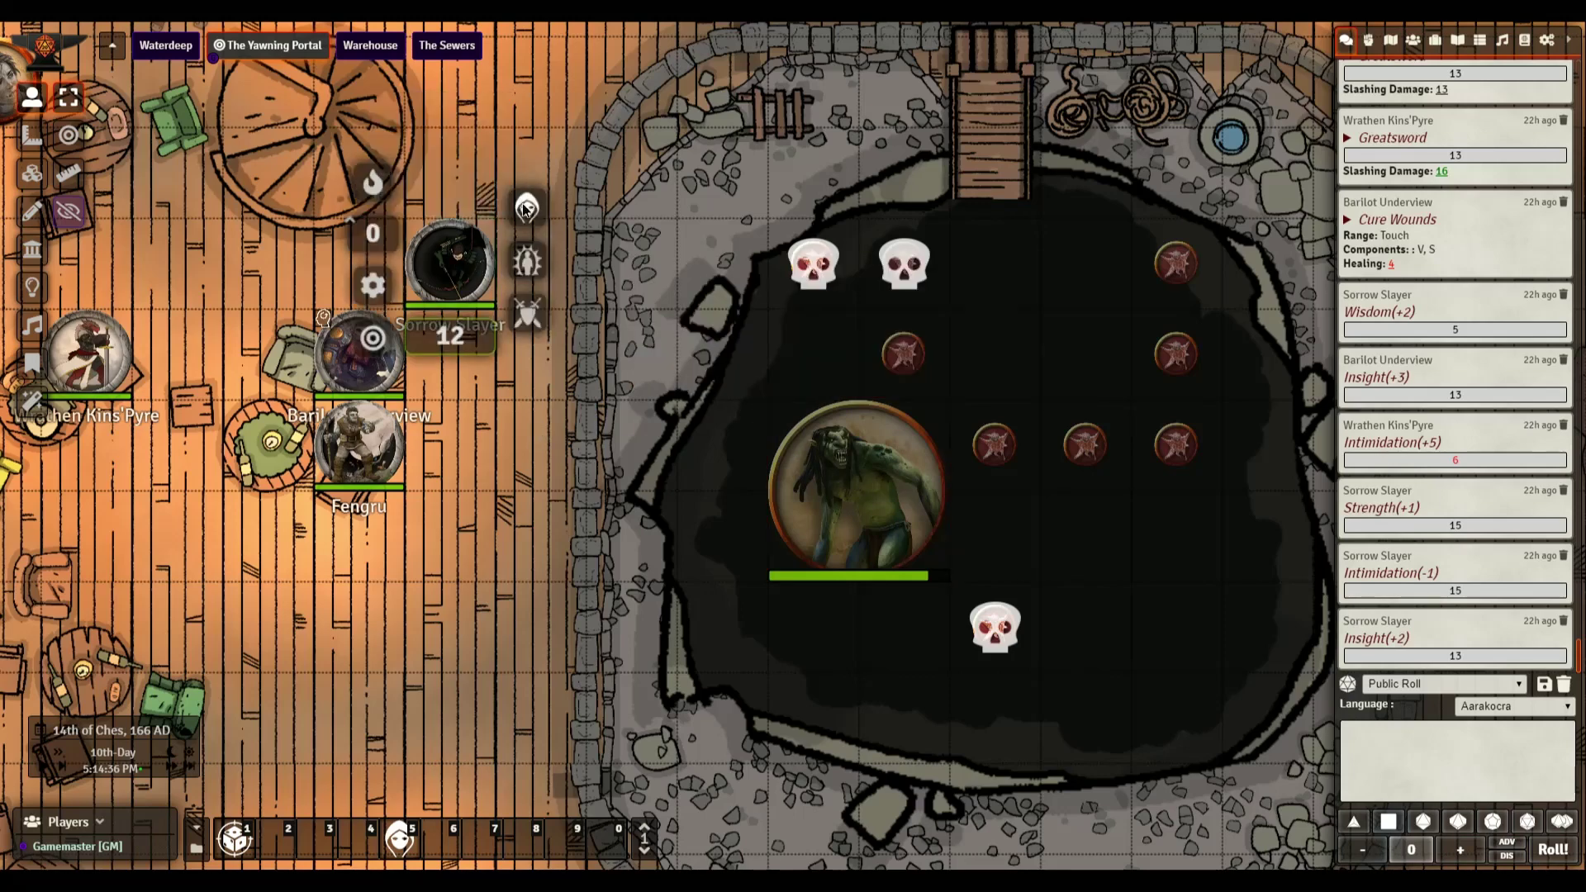
{"action": "left_click", "coordinate": [471, 263]}
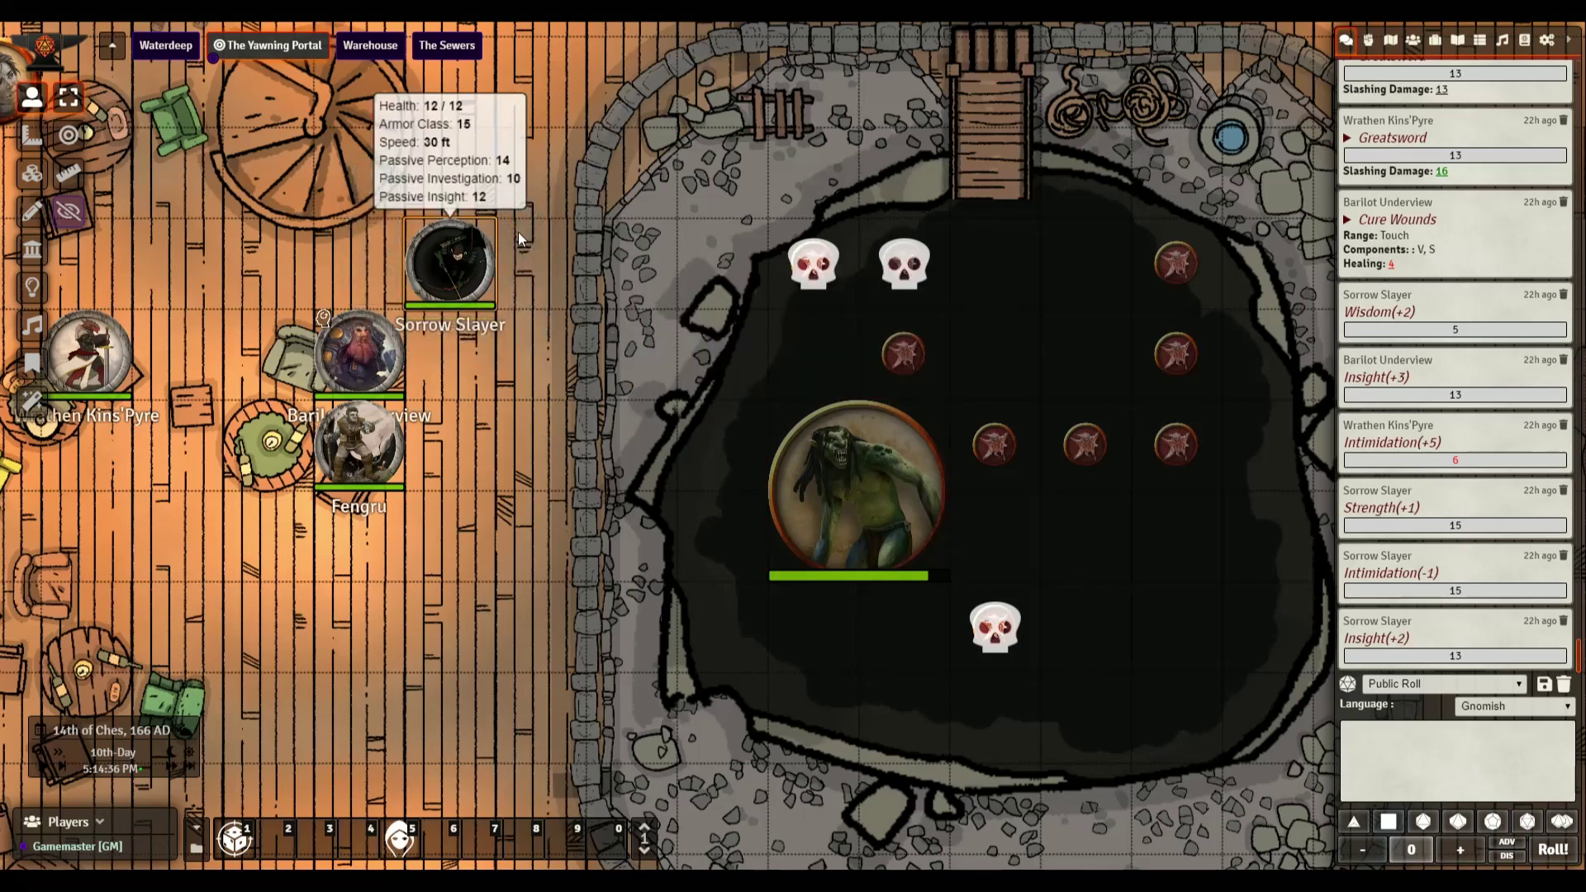
{"action": "right_click", "coordinate": [471, 262]}
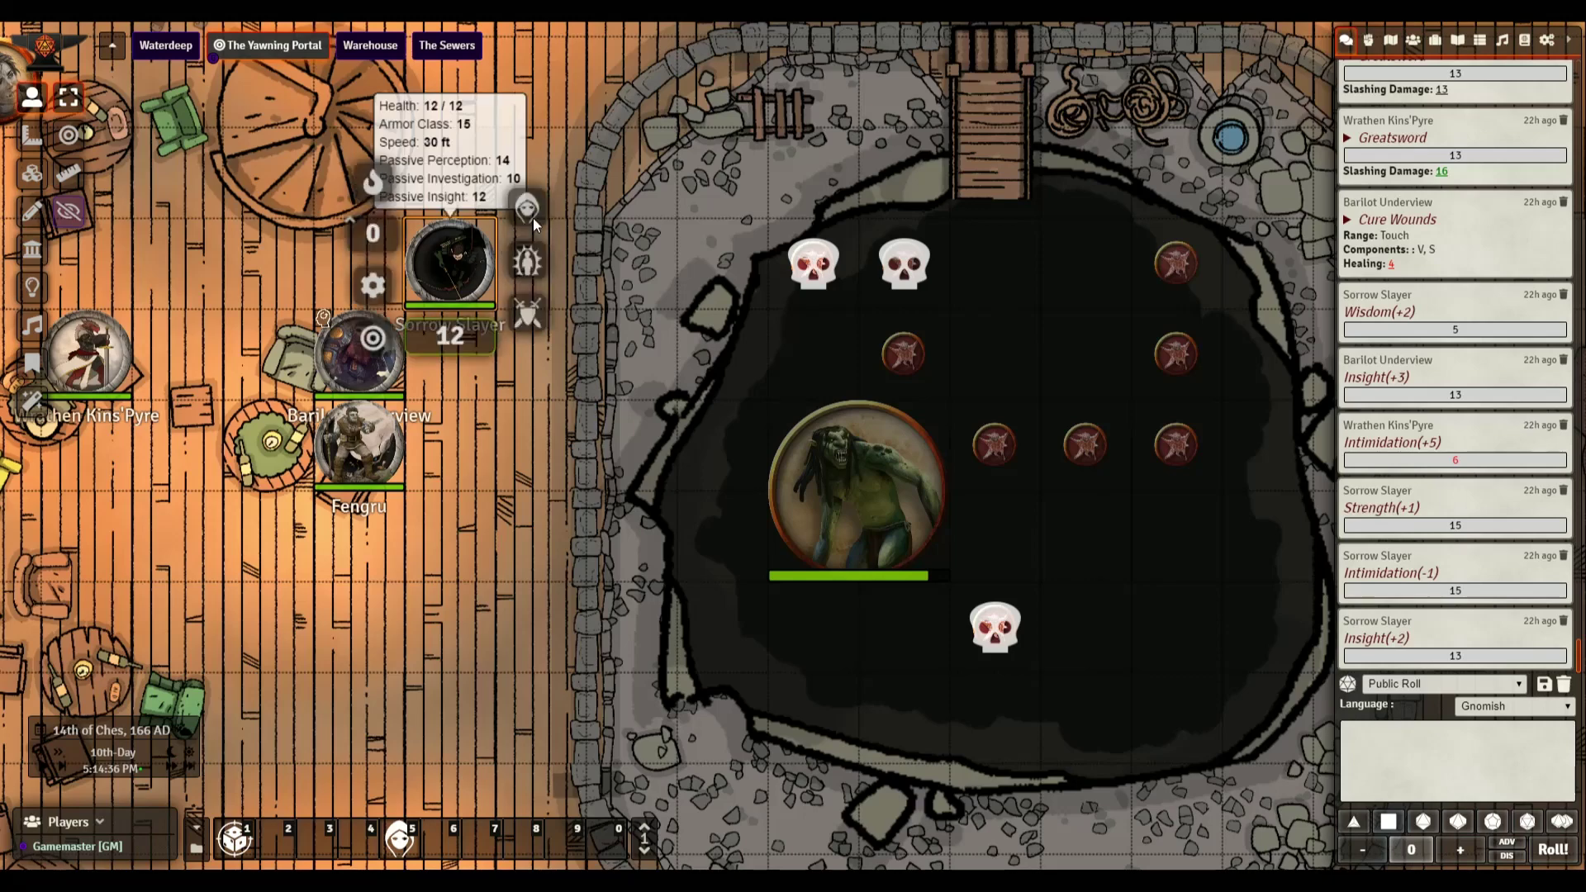
{"action": "left_click", "coordinate": [550, 451]}
Step: Make Sorrow Slayer's token visible to players again and pan across the tavern
{"action": "mouse_move", "coordinate": [456, 252]}
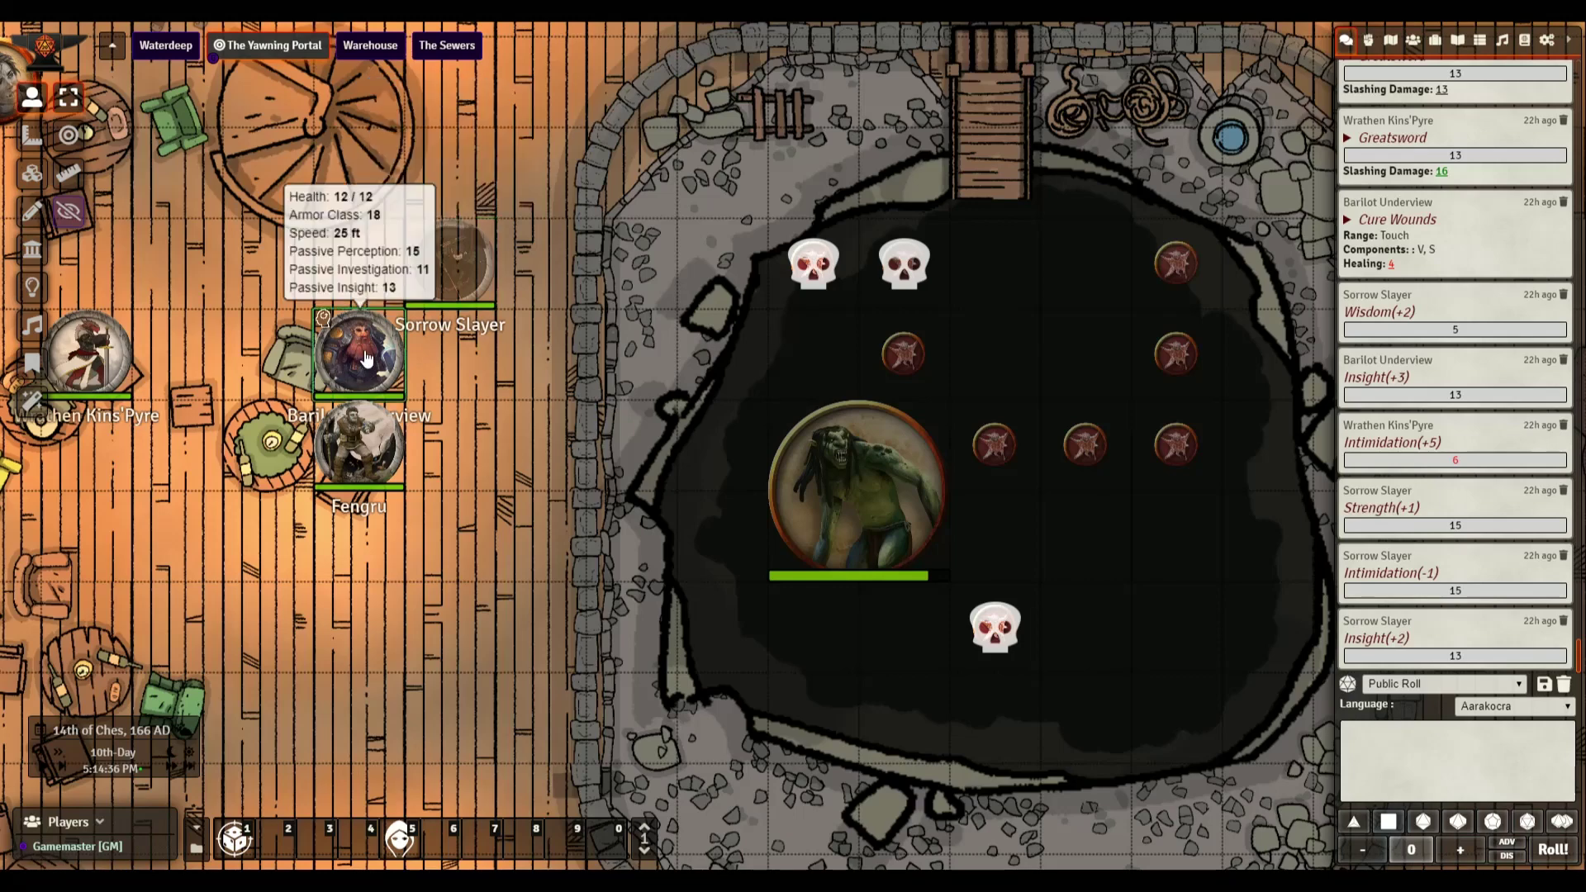
{"action": "mouse_move", "coordinate": [395, 473]}
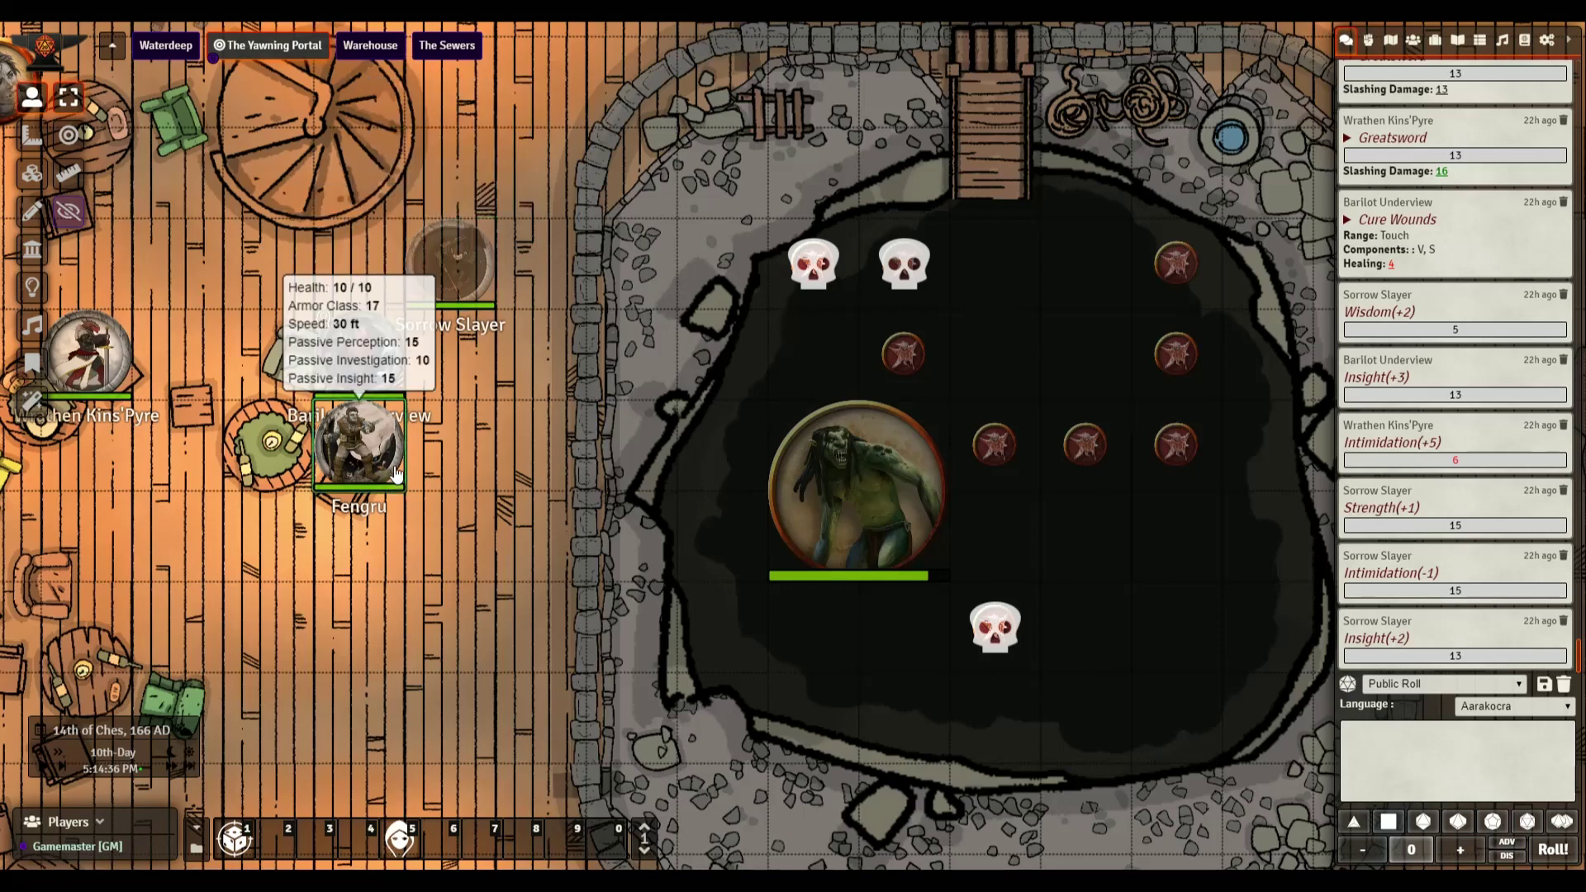
{"action": "right_click", "coordinate": [469, 266]}
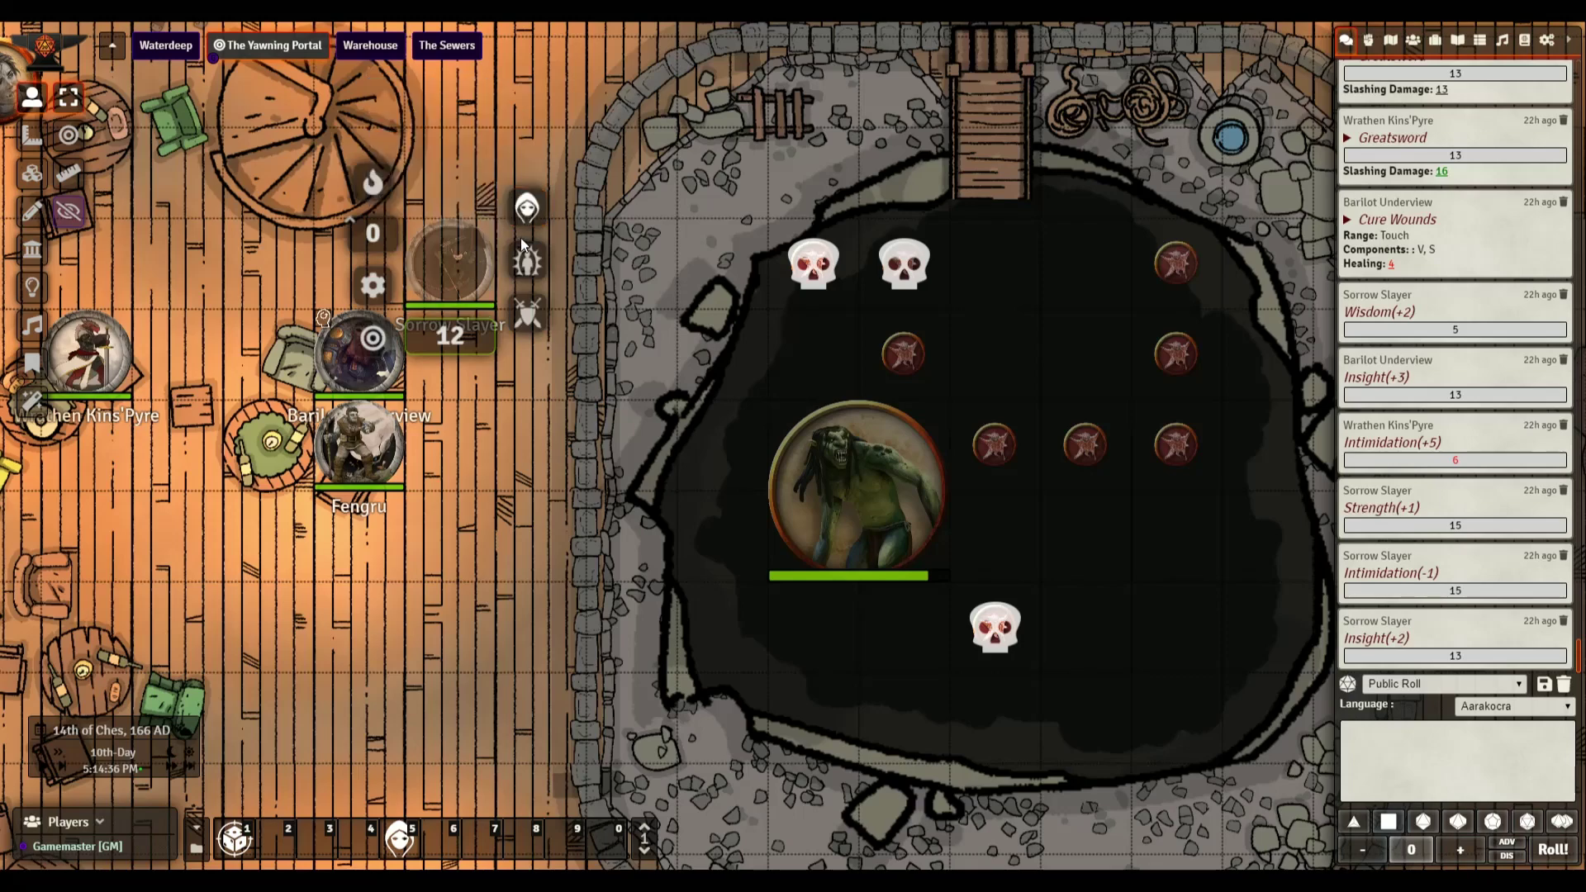
{"action": "left_click", "coordinate": [460, 267]}
{"action": "right_click", "coordinate": [460, 267]}
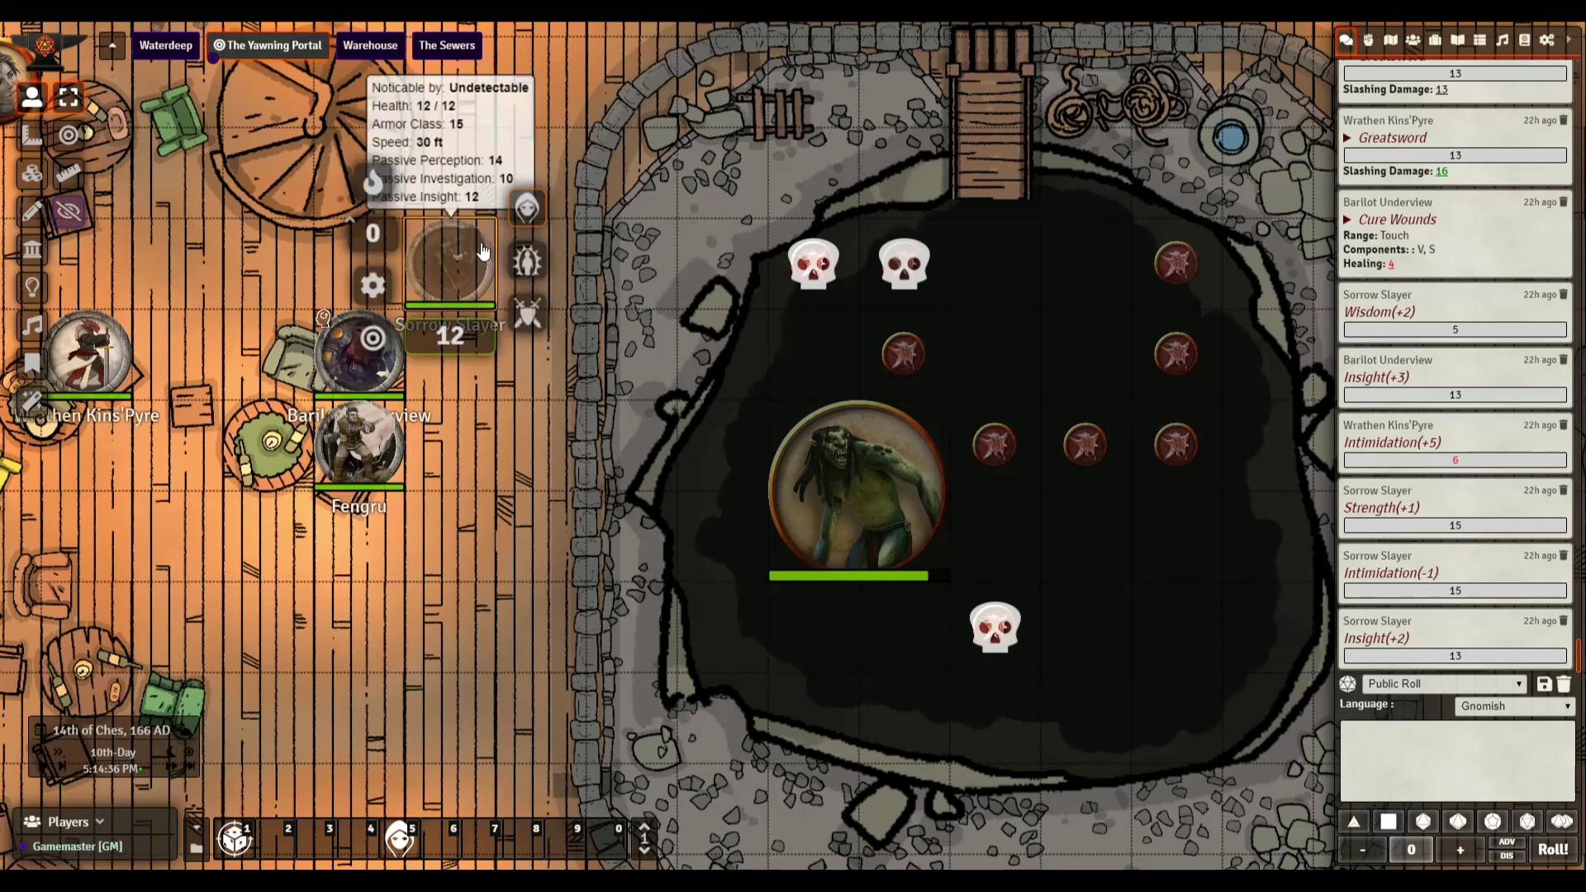
{"action": "left_click", "coordinate": [528, 209]}
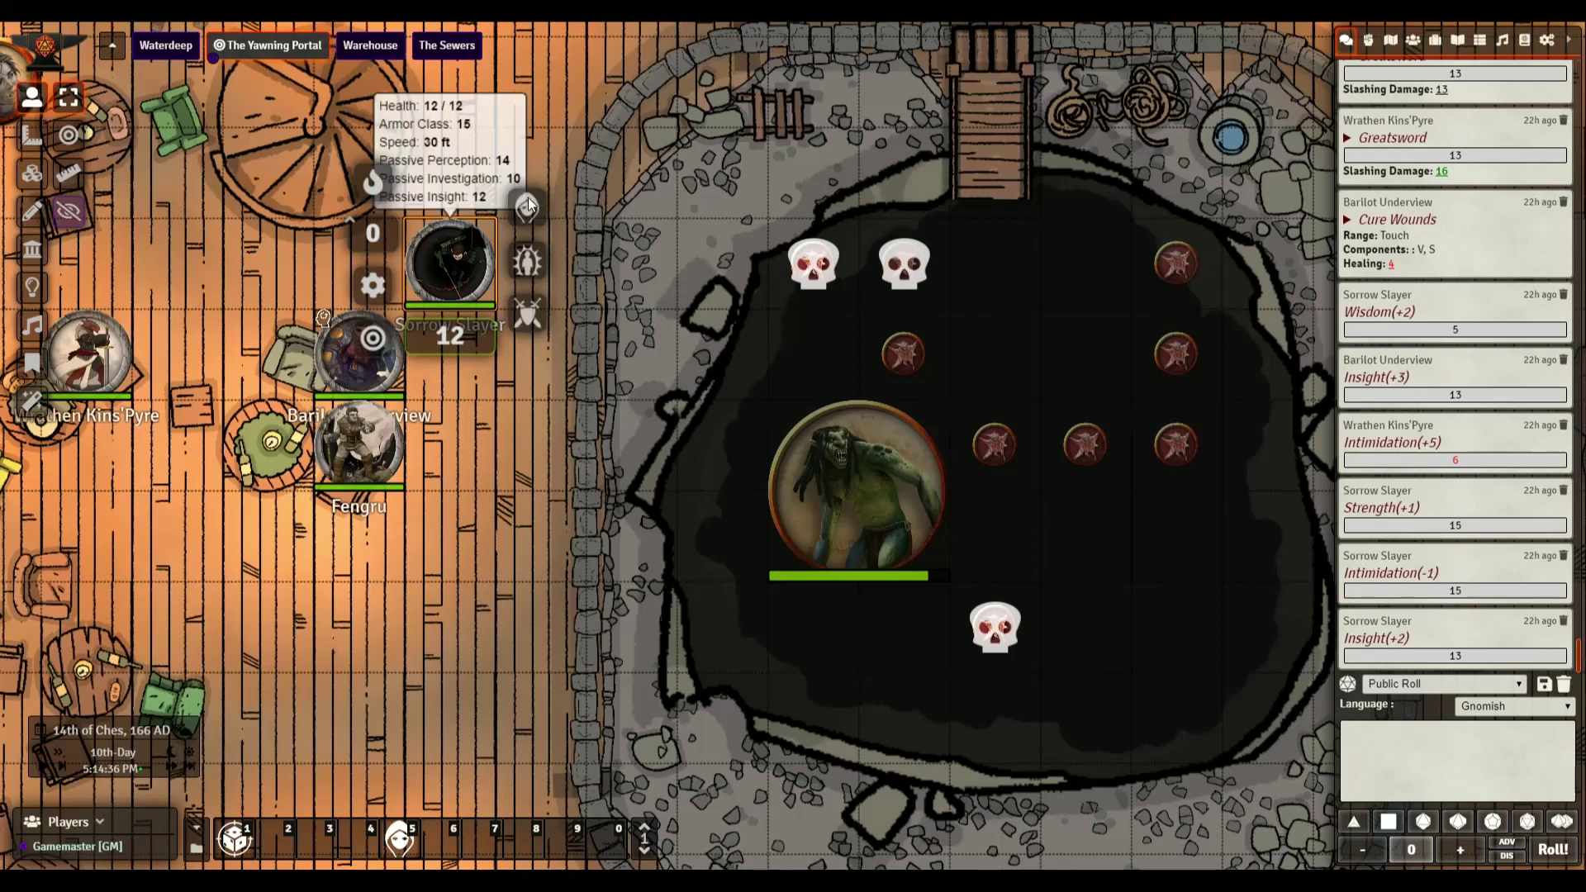
{"action": "scroll", "coordinate": [551, 408], "scroll_direction": "up", "scroll_amount": 1}
{"action": "left_click", "coordinate": [506, 448]}
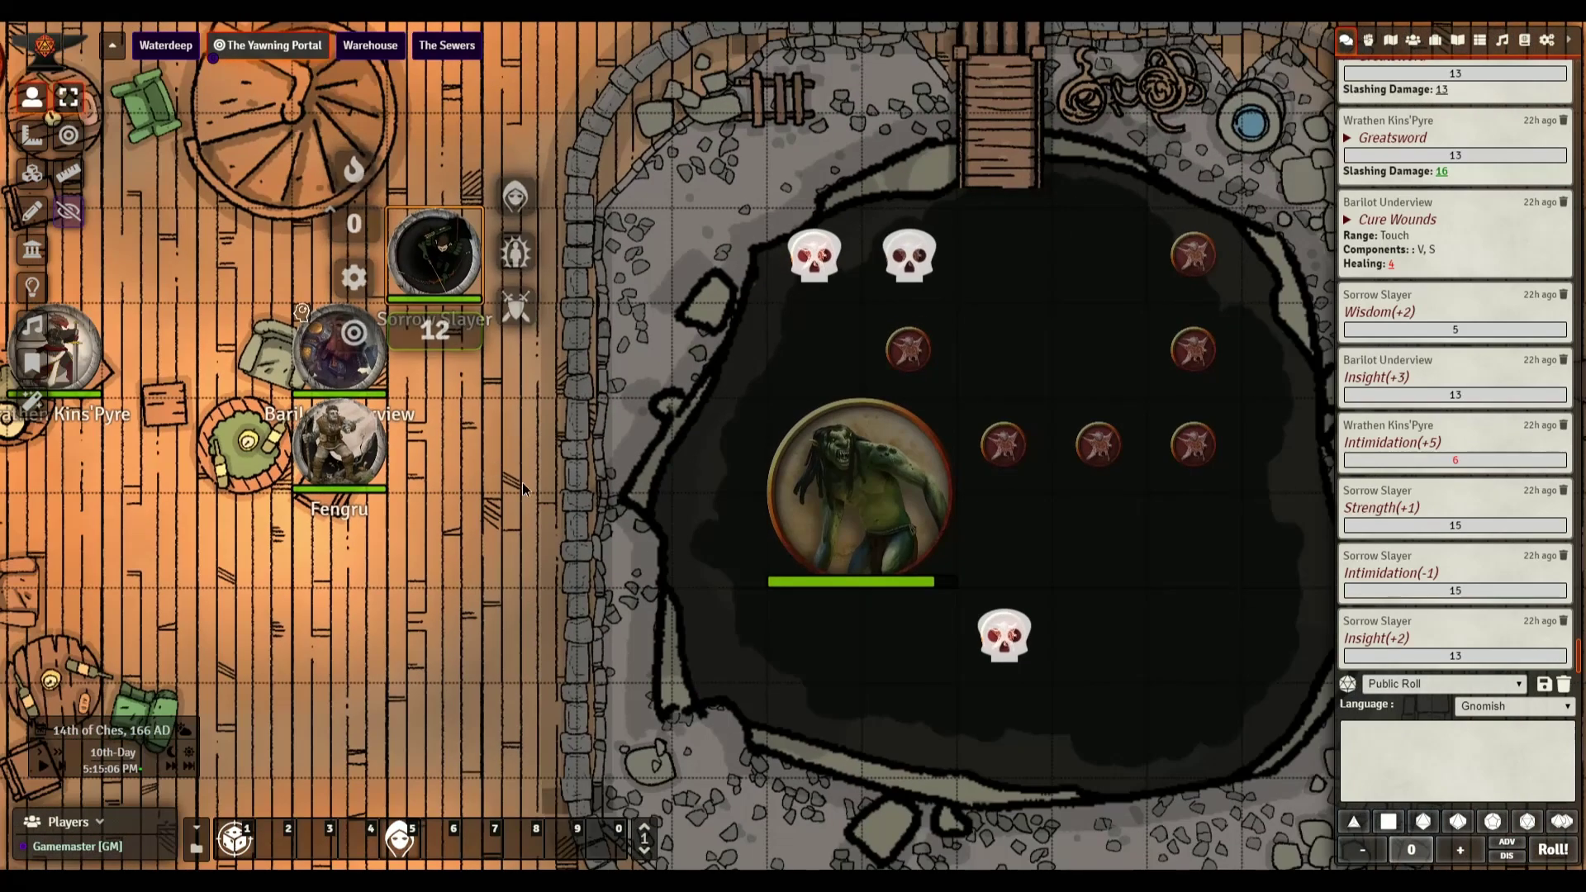
{"action": "key", "text": "Up"}
{"action": "key", "text": "Left"}
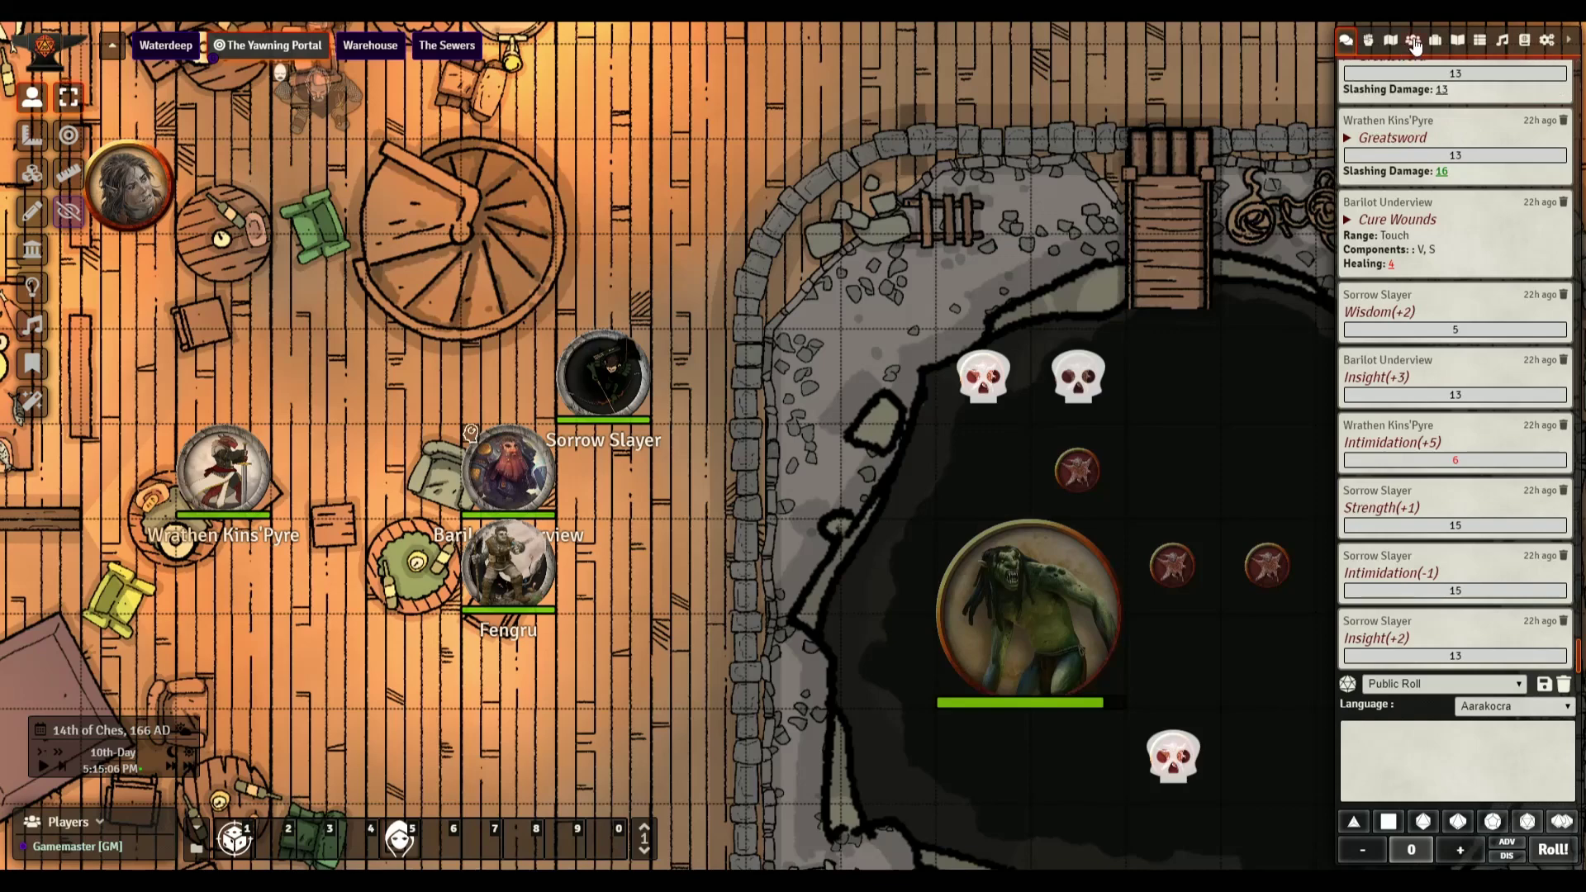
Step: Open the VTTA Party overview from the Actors directory and move it to the top right
{"action": "left_click", "coordinate": [1413, 41]}
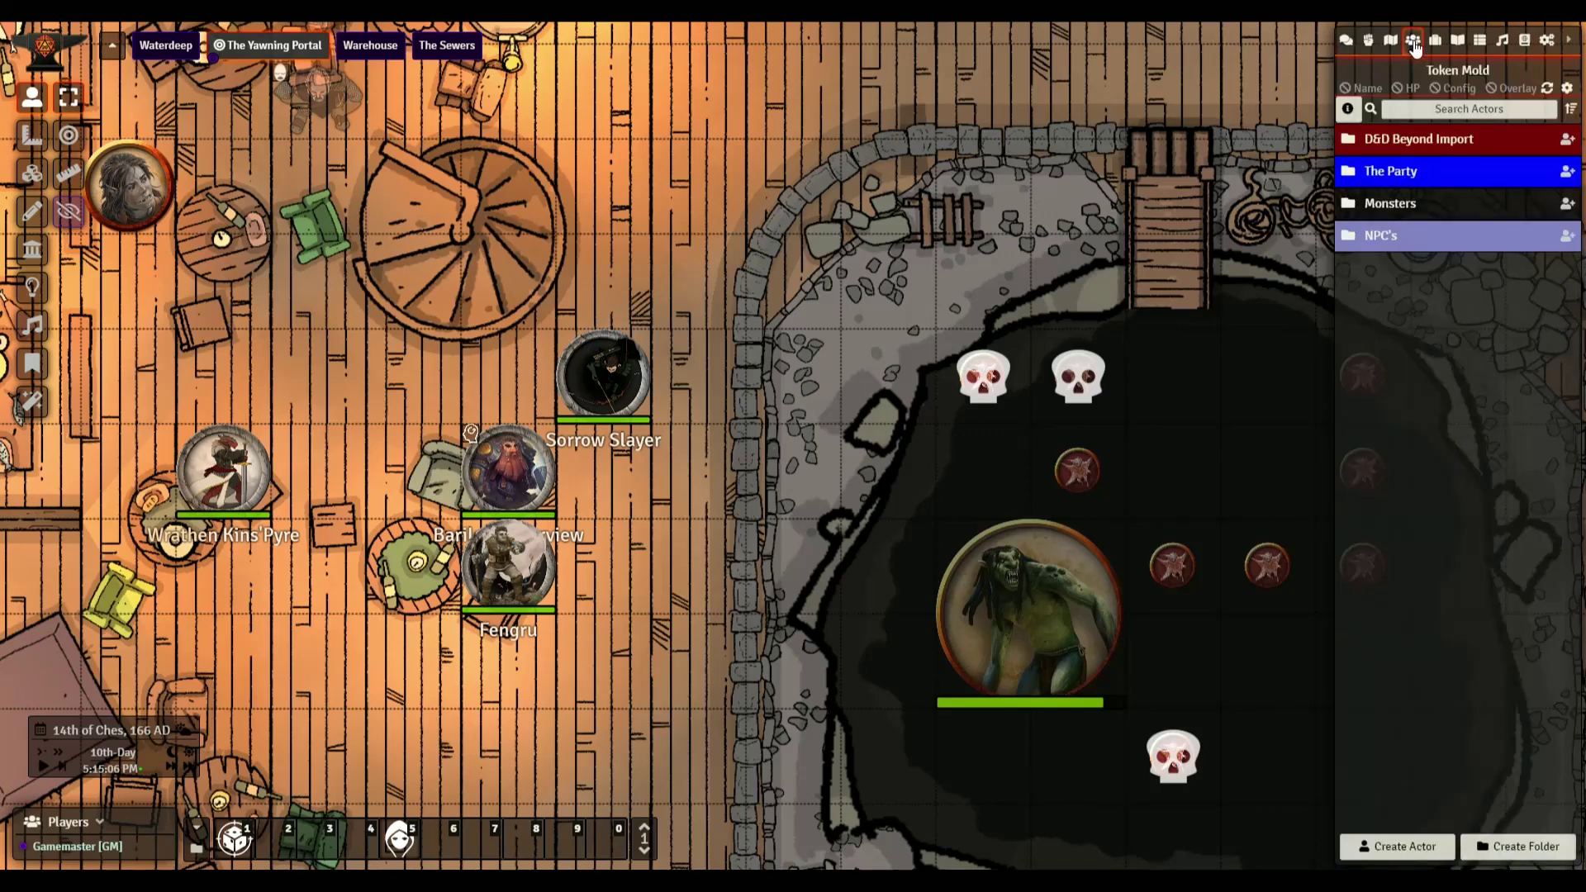
{"action": "left_click", "coordinate": [1348, 109]}
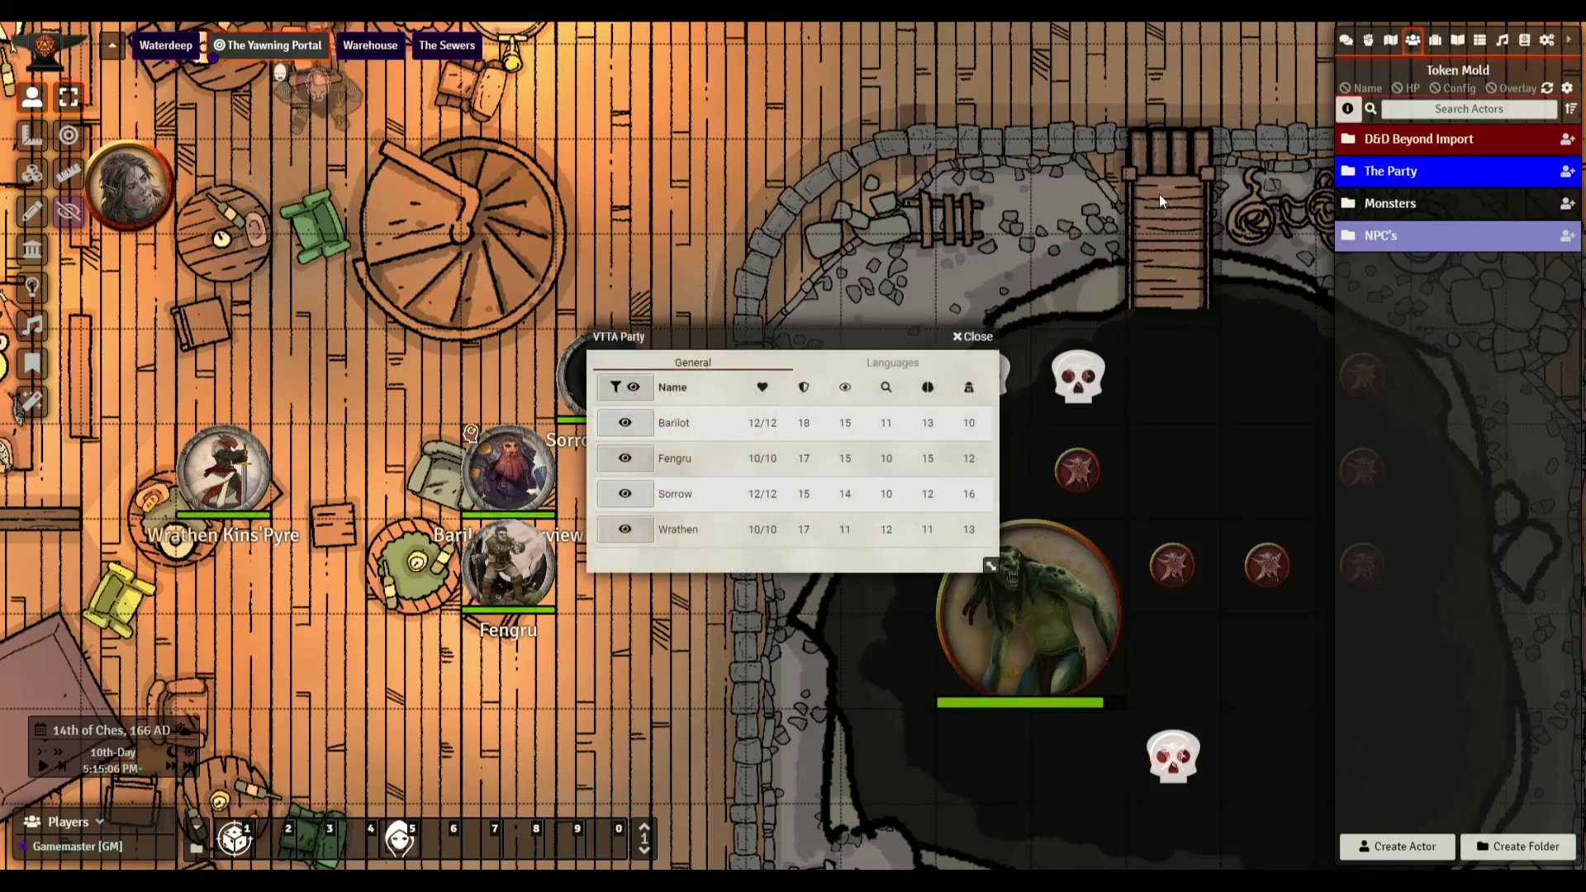
{"action": "left_click_drag", "start_coordinate": [746, 341], "coordinate": [1049, 44]}
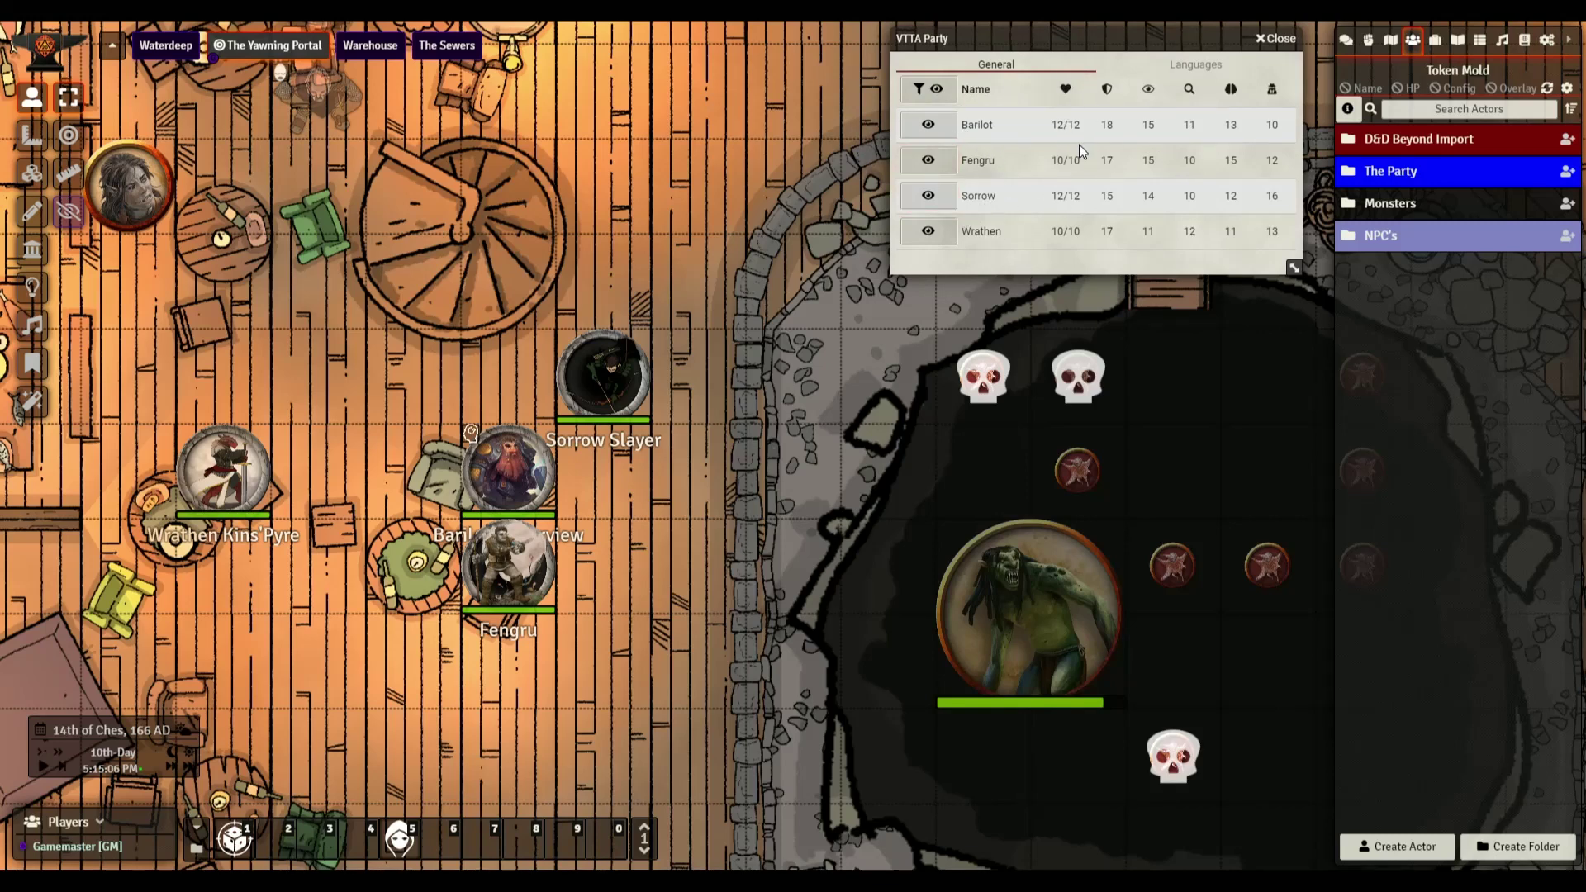
Step: Toggle Barilot's hidden flag and cycle the visibility filter back to listing all four members
{"action": "mouse_move", "coordinate": [520, 467]}
{"action": "left_click", "coordinate": [932, 126]}
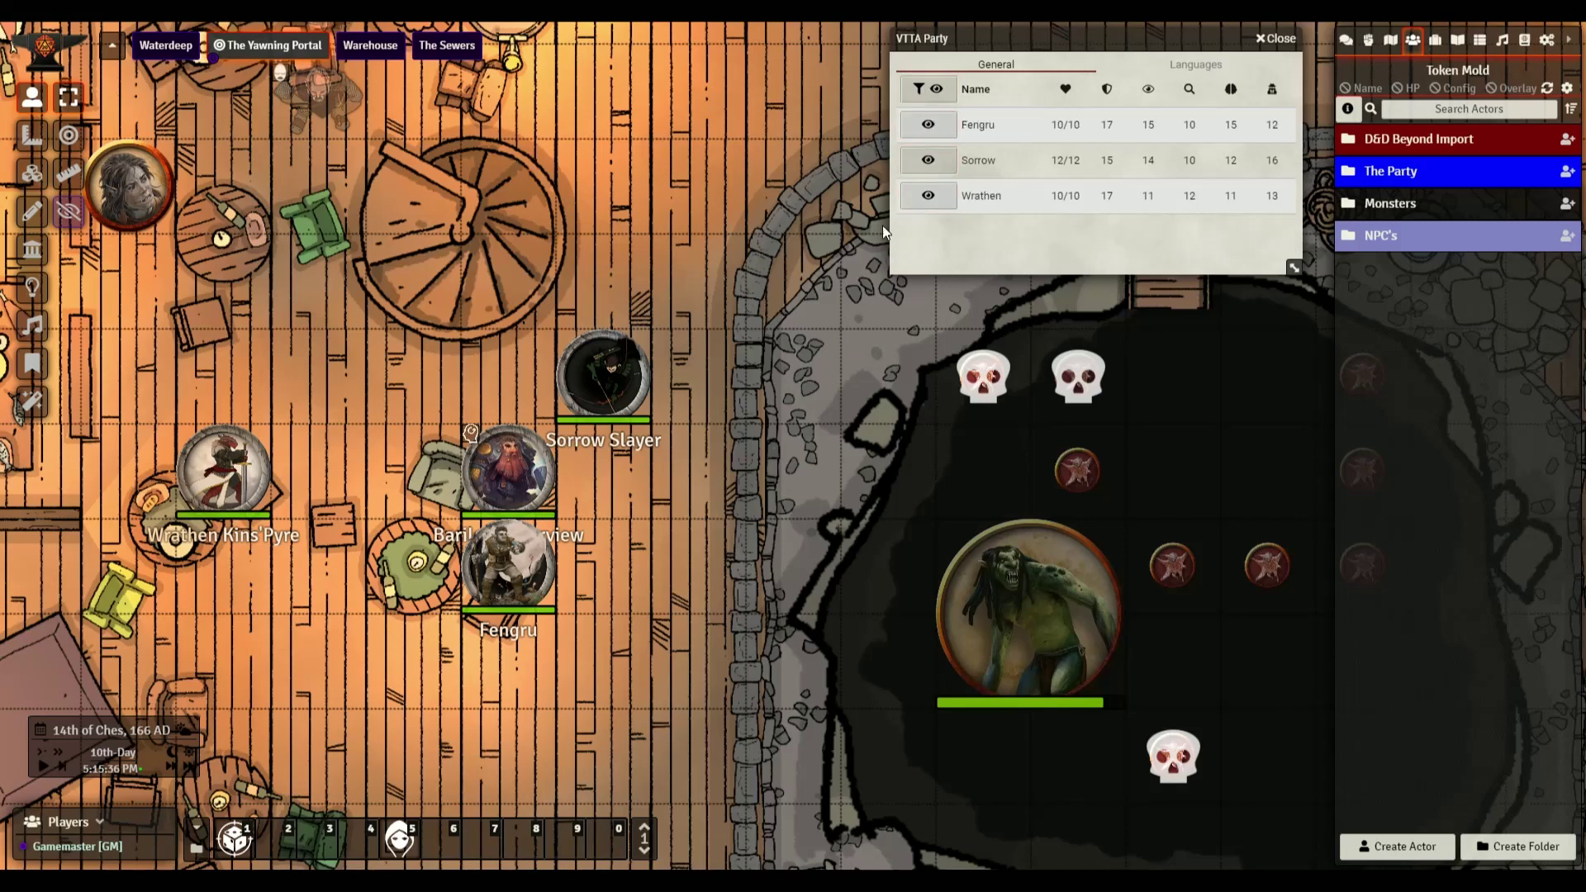
{"action": "left_click", "coordinate": [936, 89]}
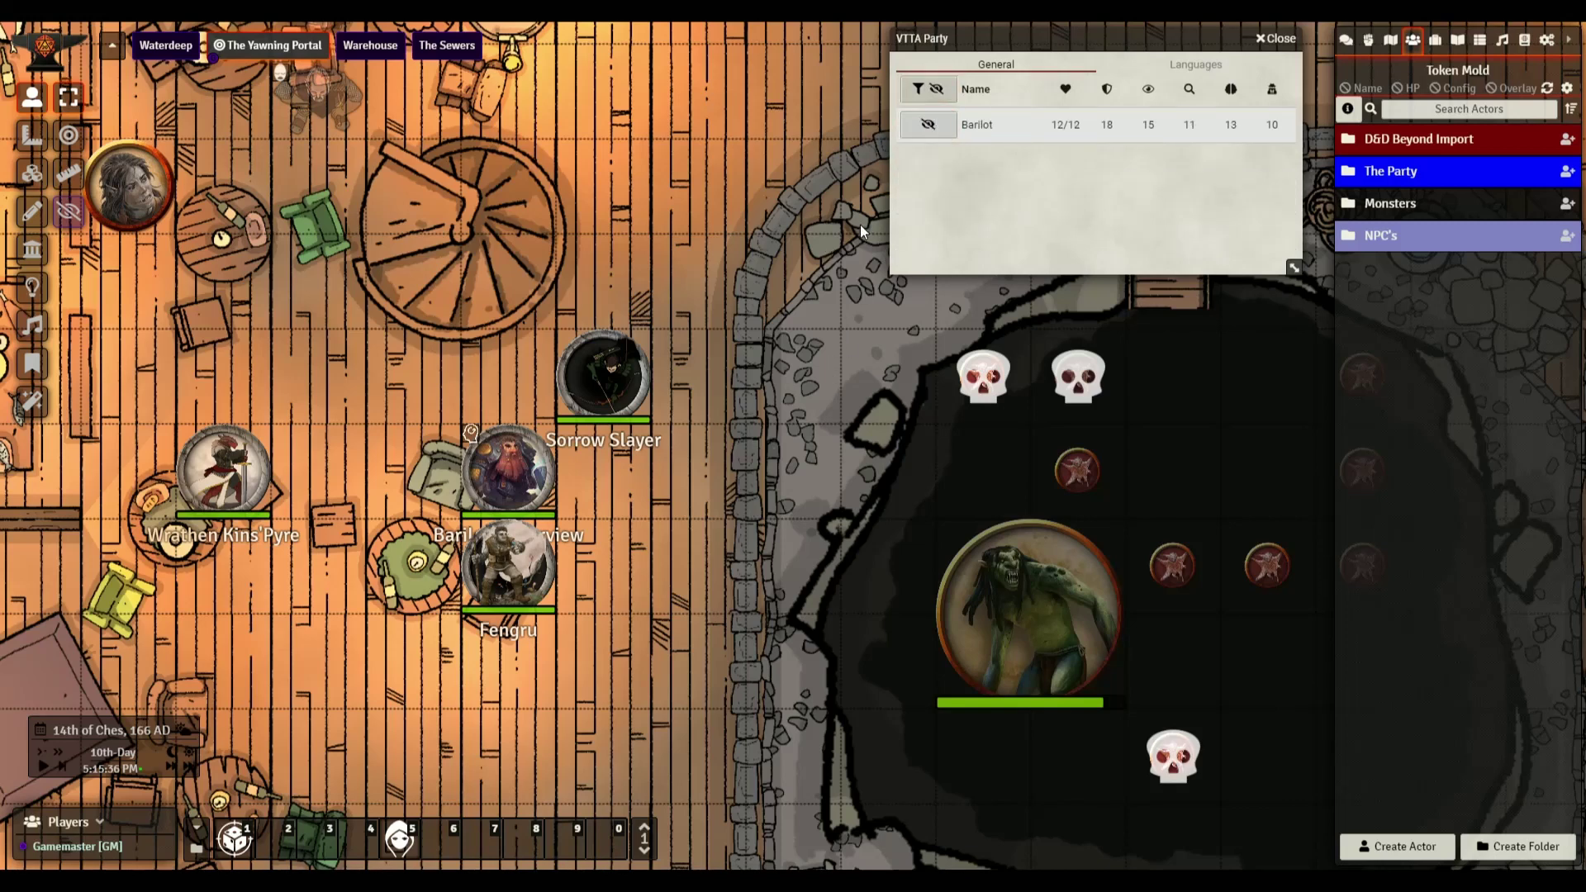
{"action": "left_click", "coordinate": [940, 92]}
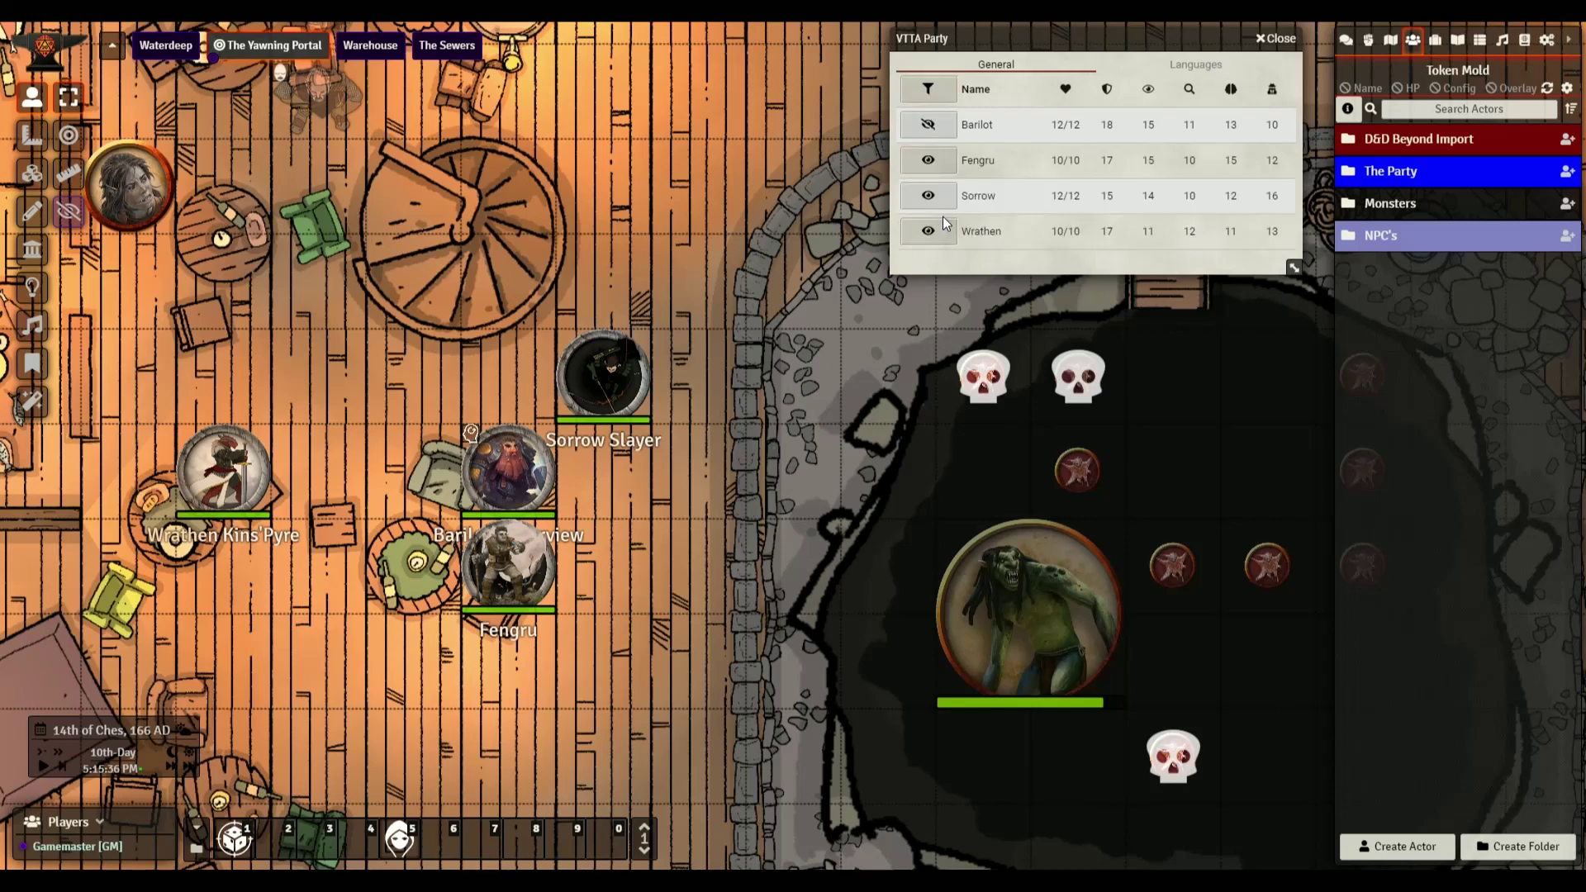
{"action": "left_click", "coordinate": [938, 97]}
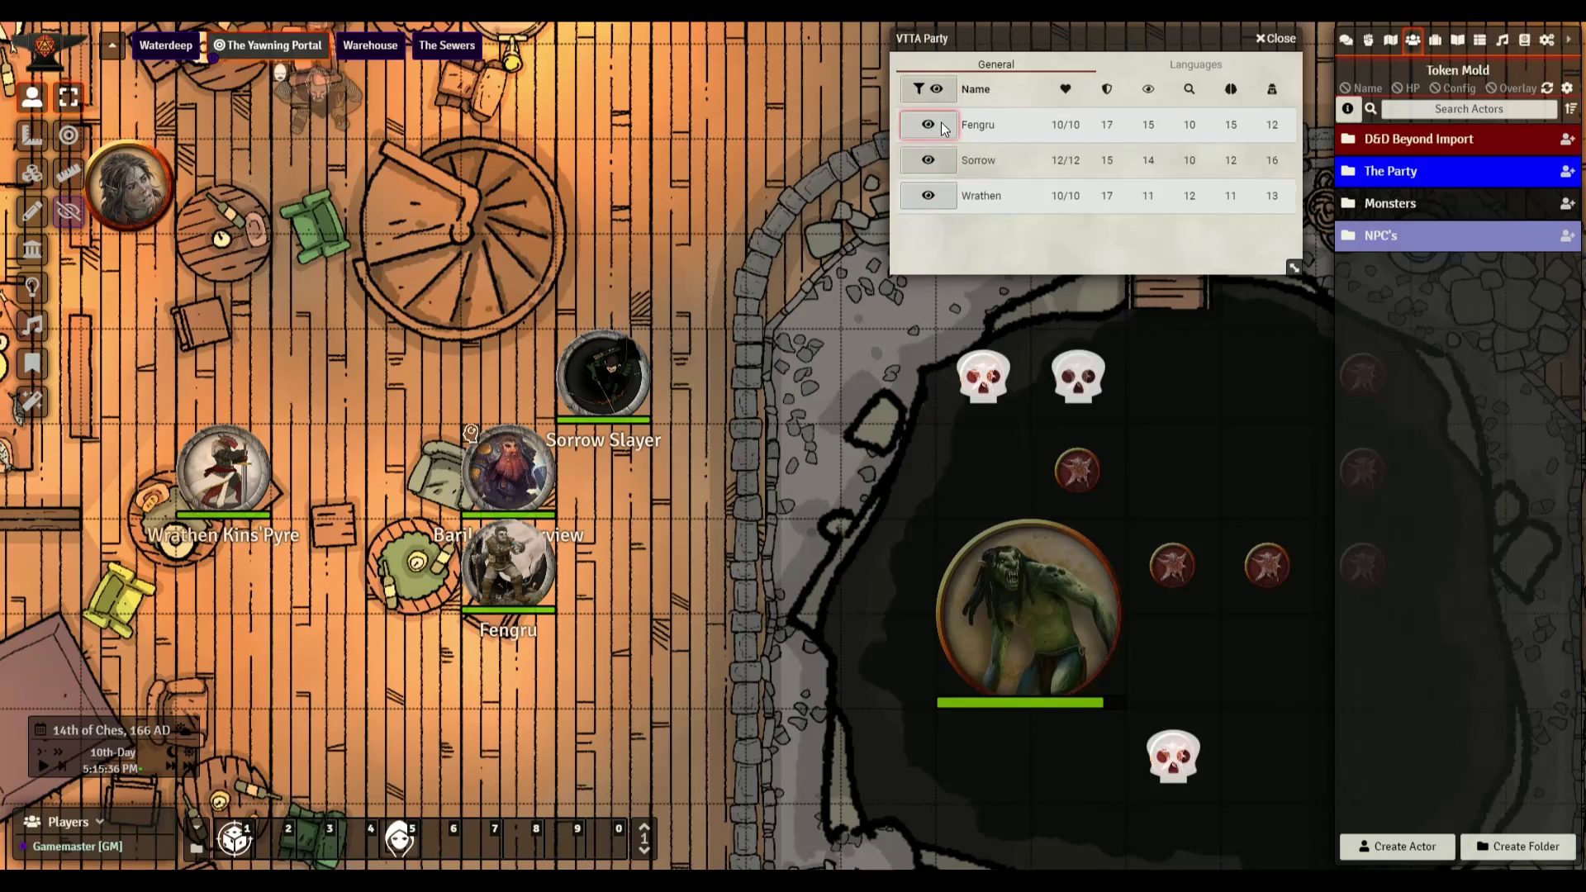
{"action": "left_click", "coordinate": [938, 97]}
{"action": "left_click", "coordinate": [937, 97]}
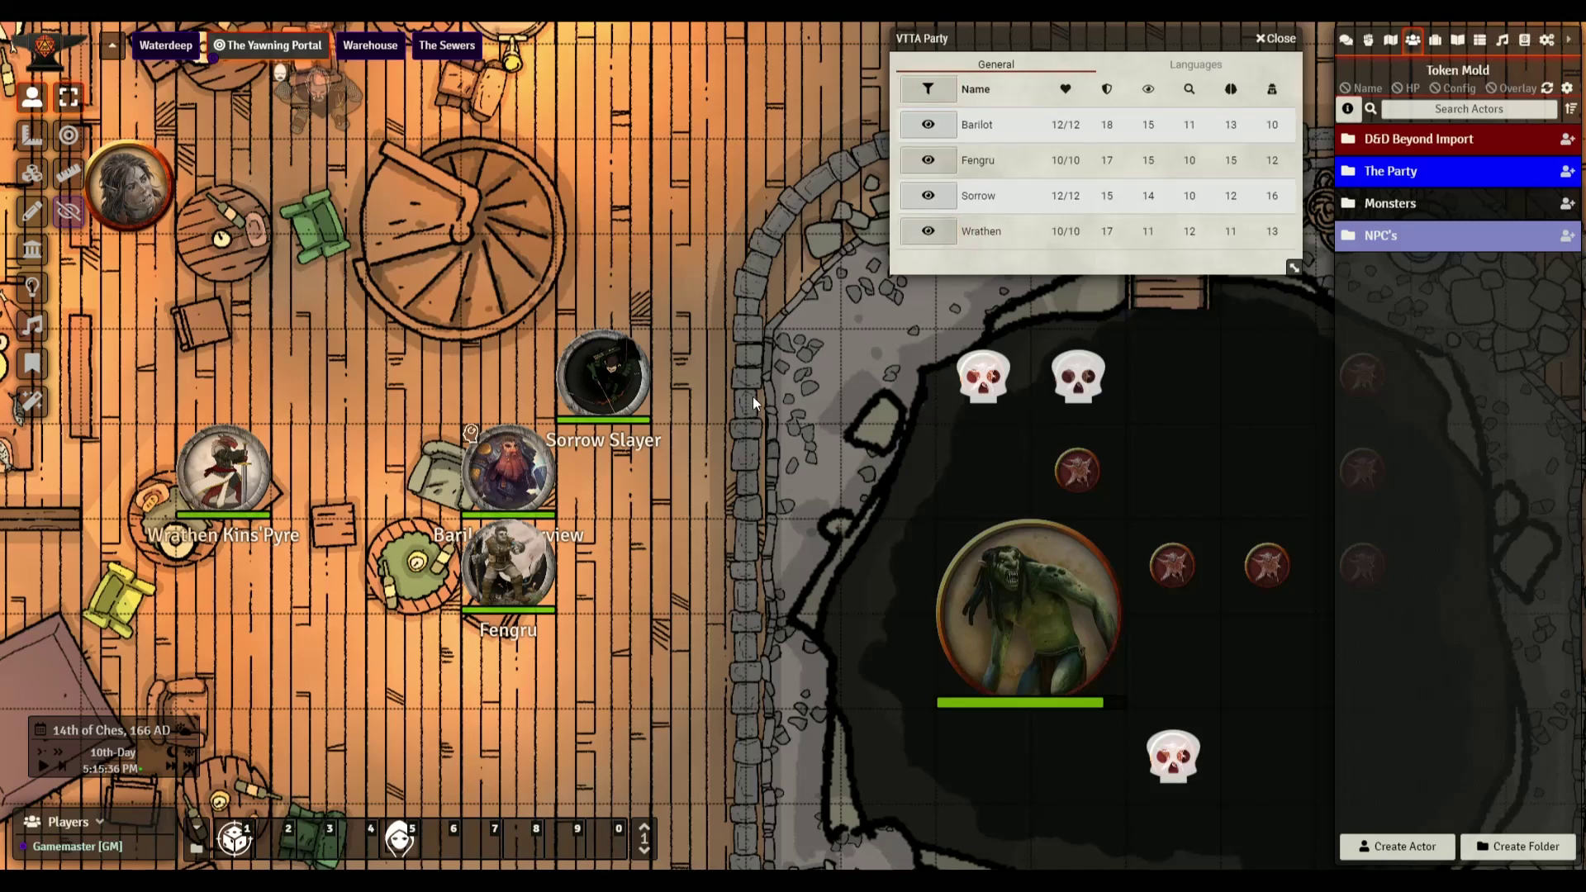
Step: Apply 5 damage to Sorrow Slayer by entering -5 in the token's hit points
{"action": "right_click", "coordinate": [608, 382]}
{"action": "left_click", "coordinate": [603, 452]}
{"action": "type", "text": "-5"}
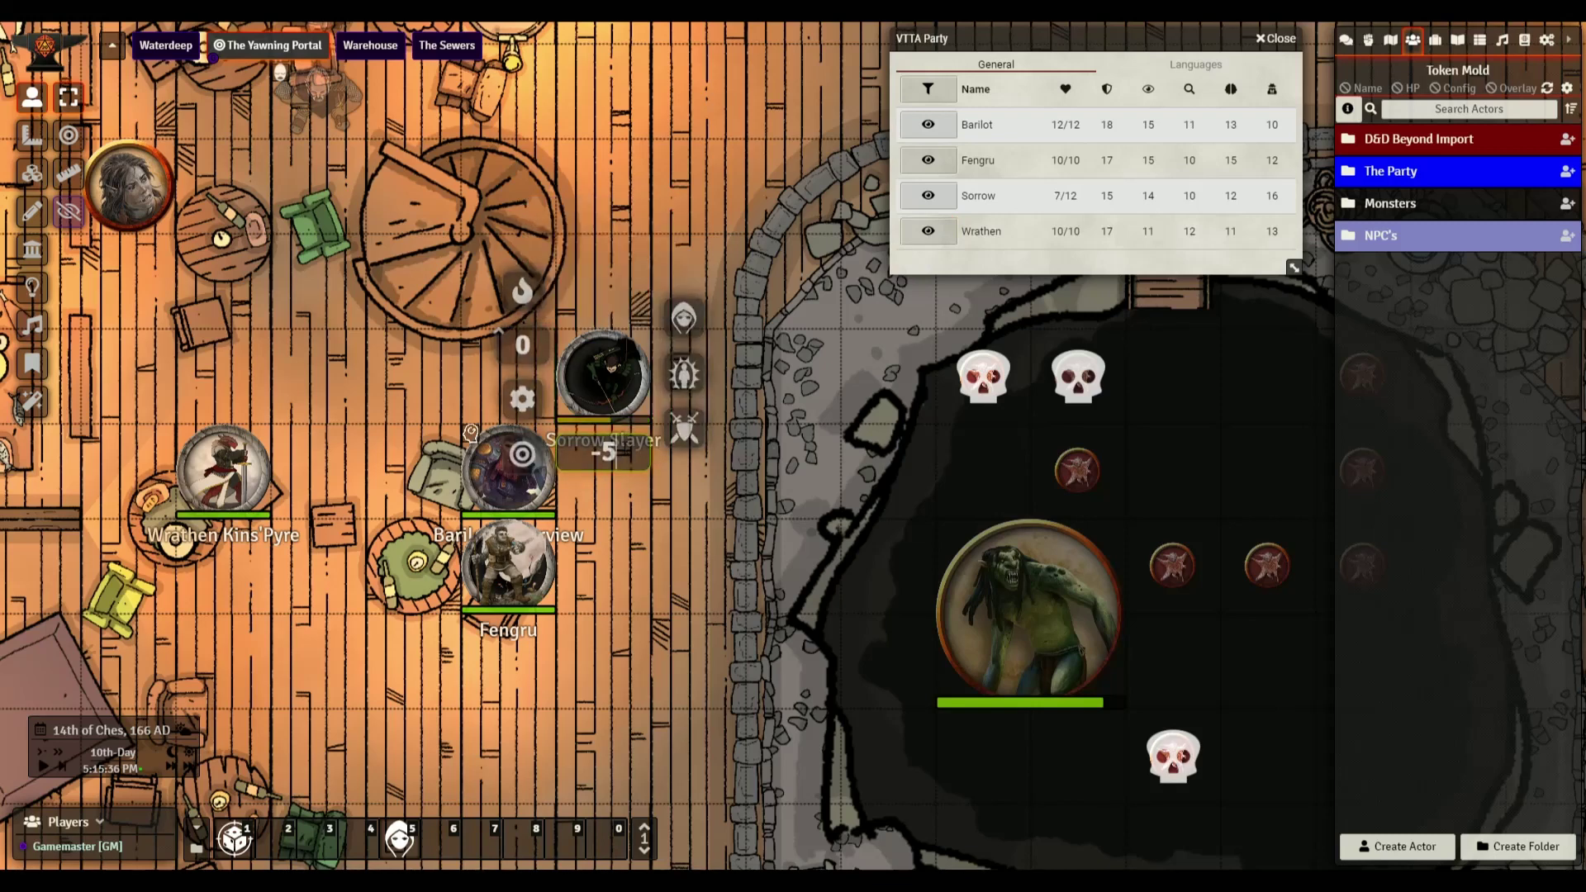
{"action": "key", "text": "Return"}
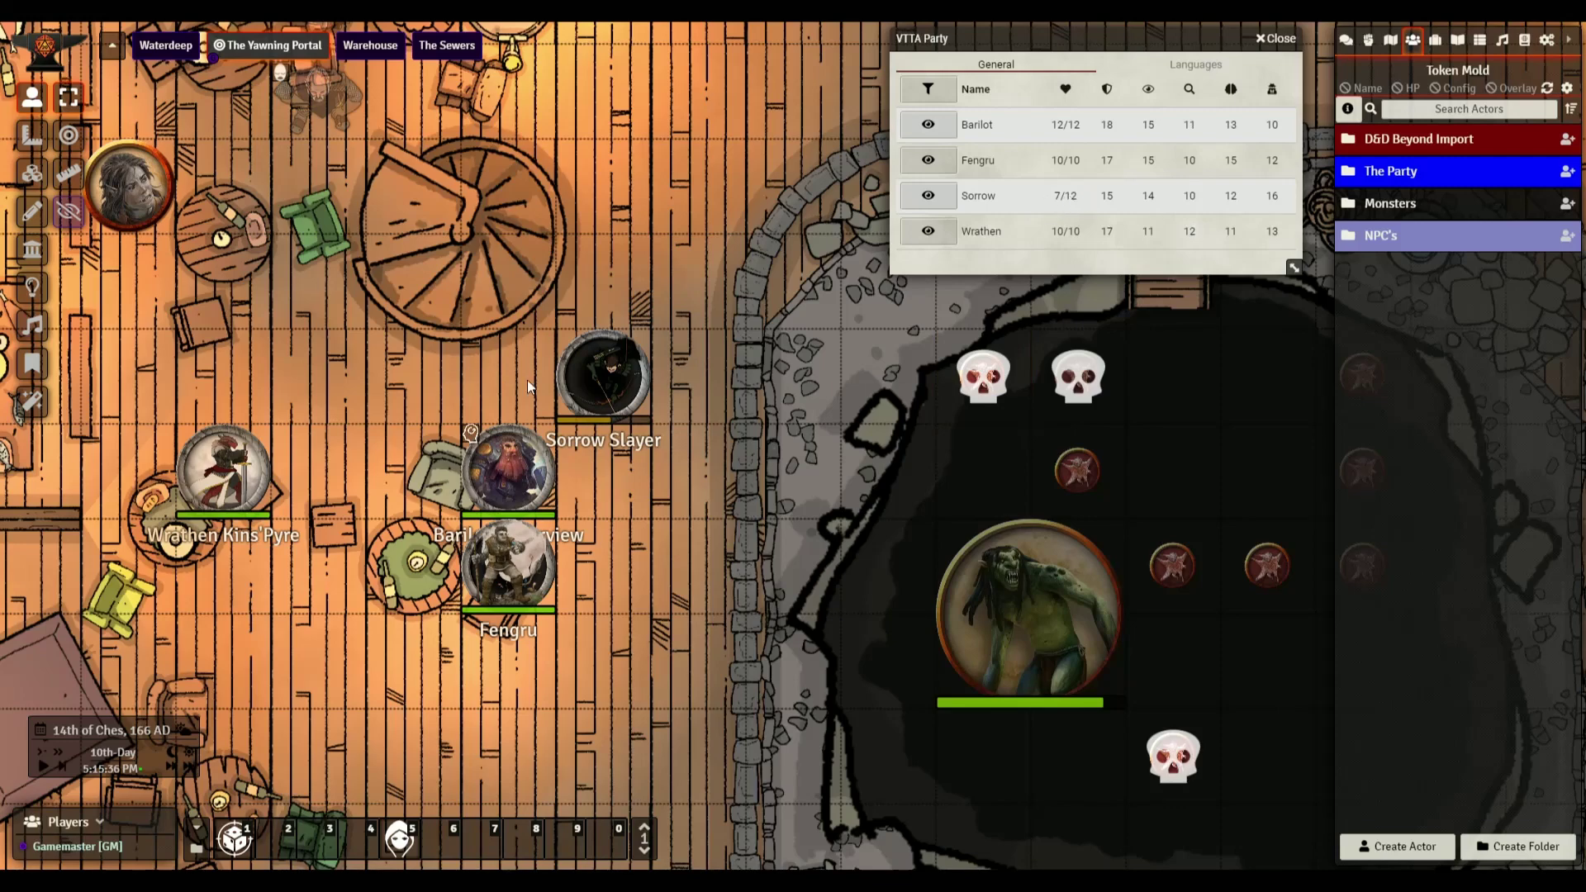
Step: Unequip and re-equip the Leather armor in Sorrow Slayer's sheet Inventory
{"action": "double_click", "coordinate": [603, 376]}
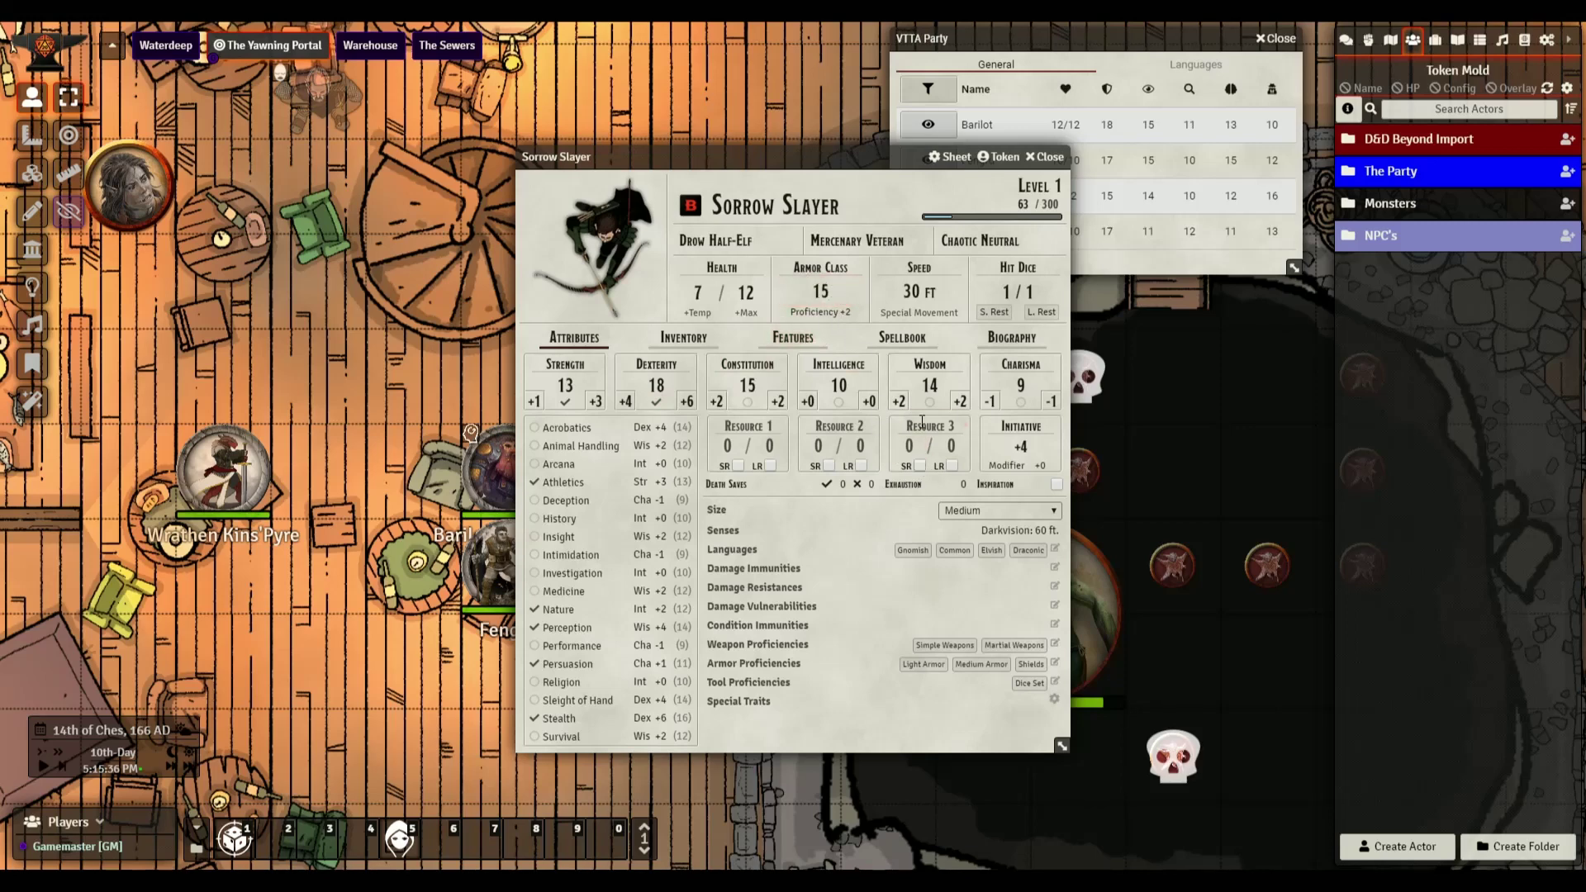
{"action": "left_click", "coordinate": [683, 338]}
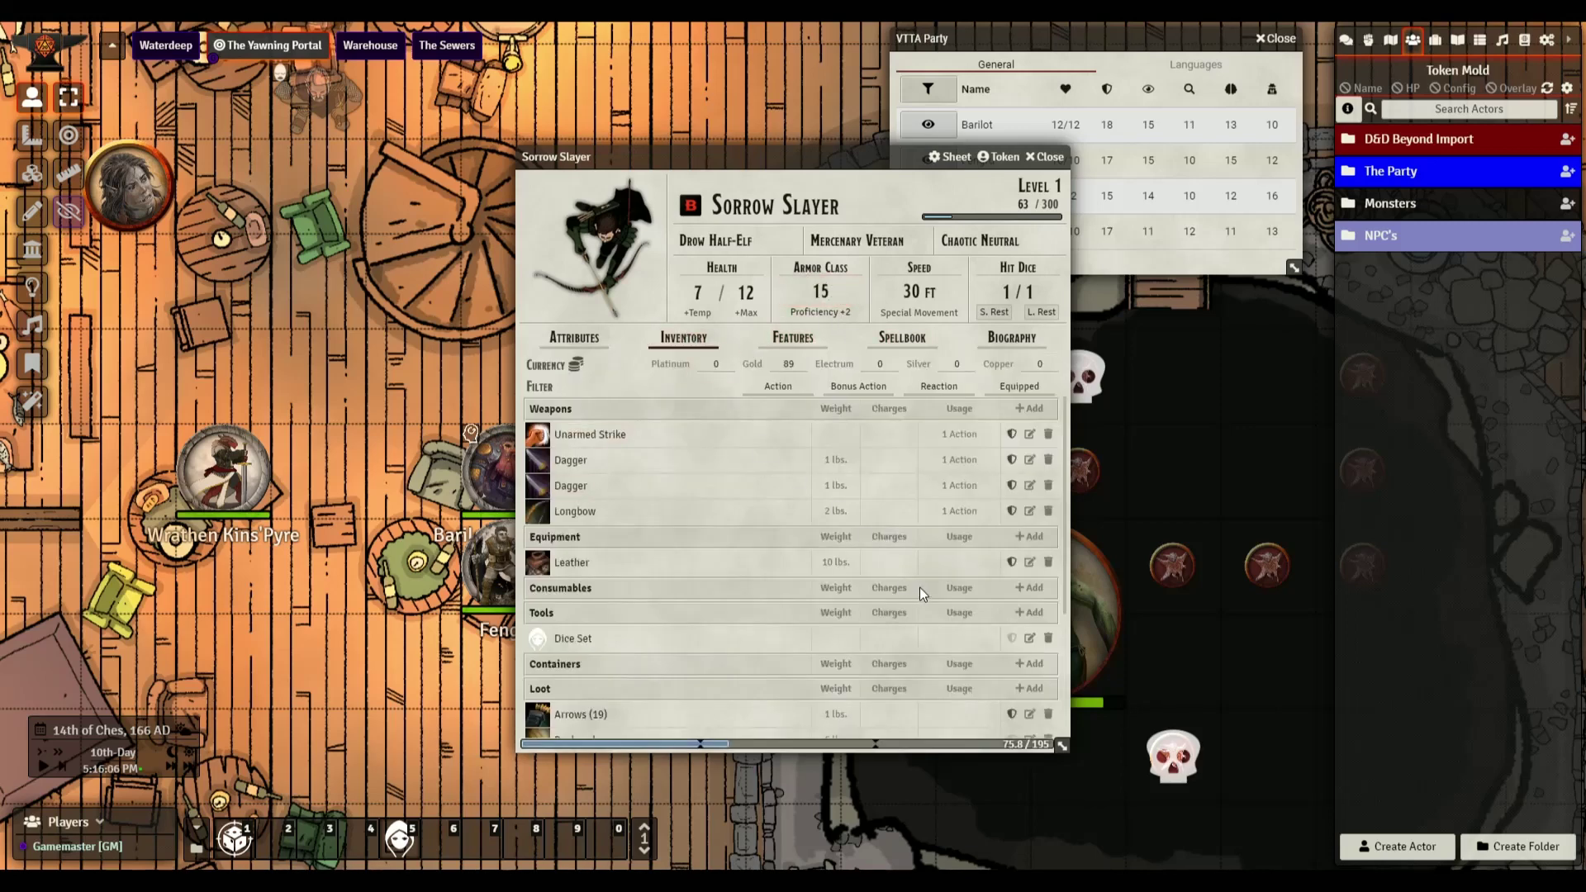
{"action": "left_click", "coordinate": [1012, 565]}
{"action": "left_click", "coordinate": [1012, 562]}
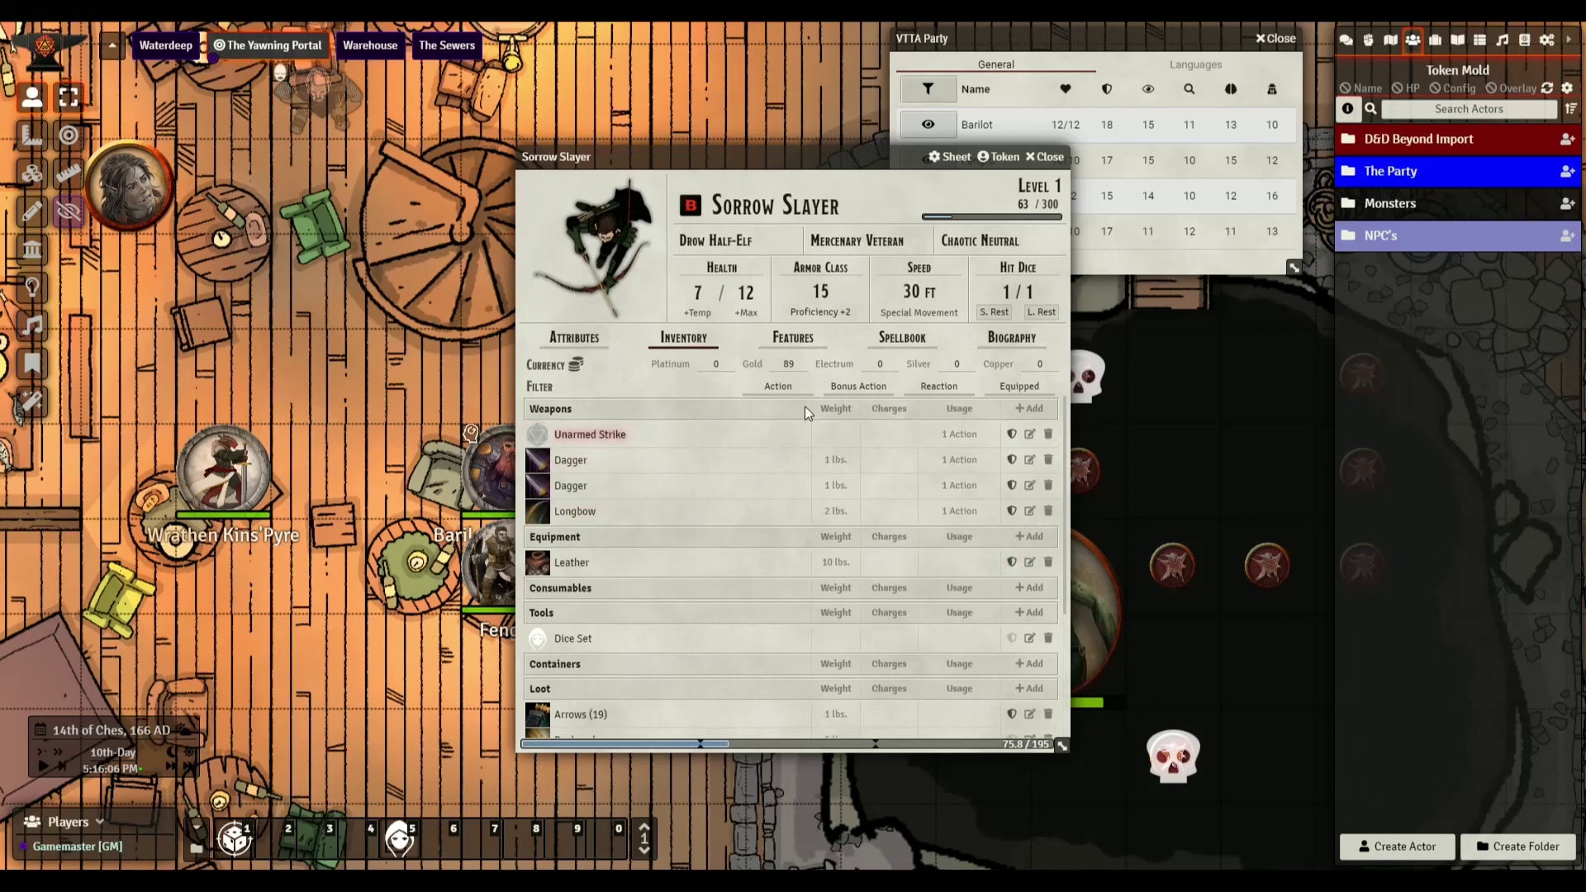
{"action": "left_click", "coordinate": [1046, 155]}
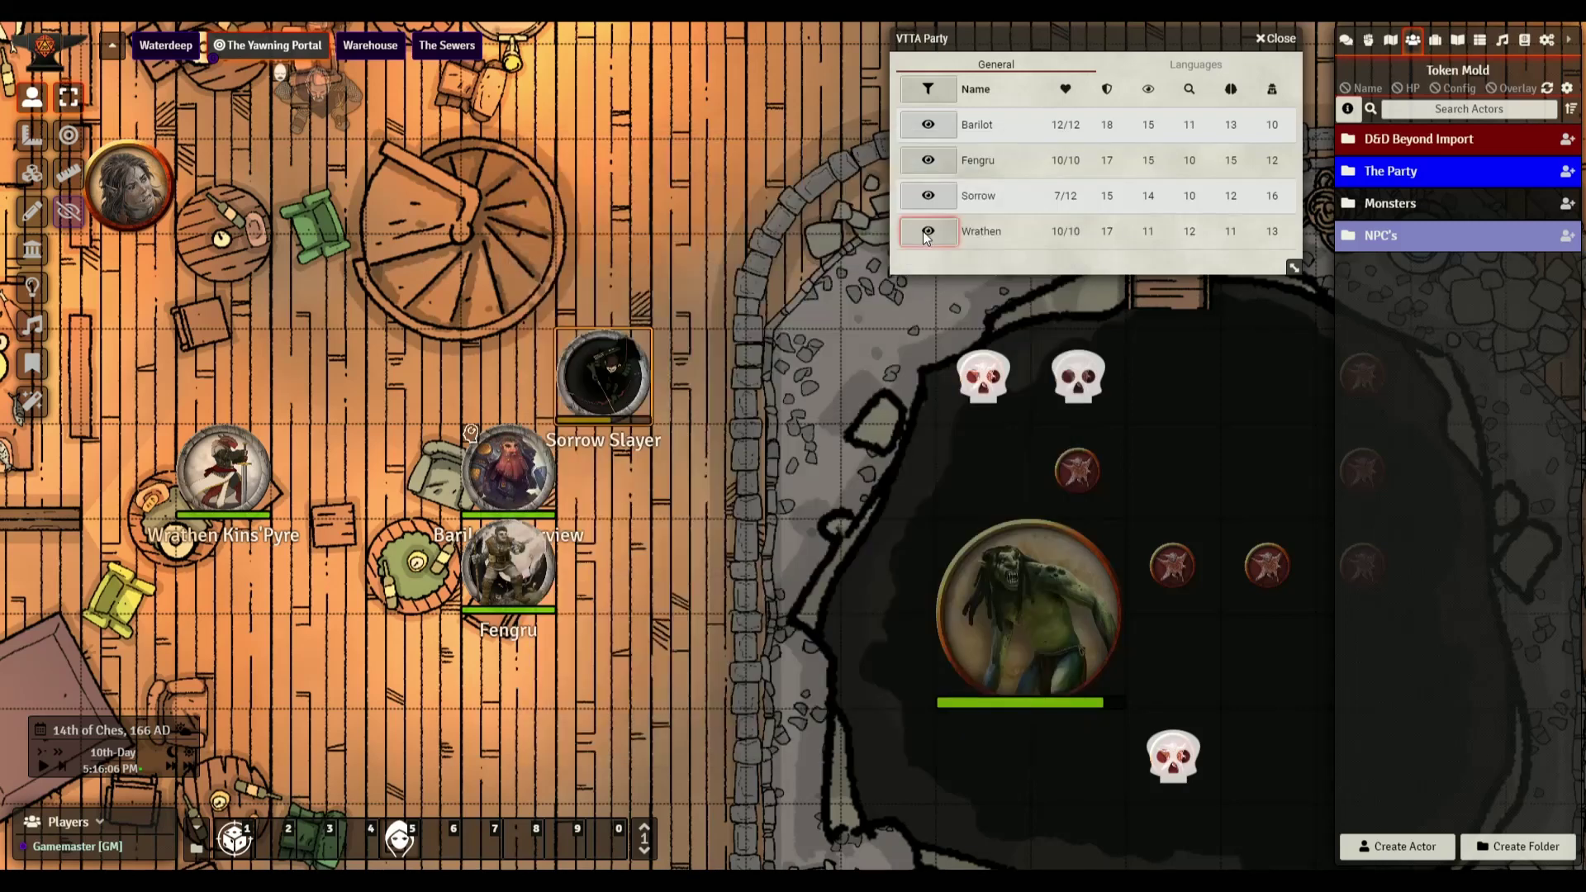
Step: Restore Sorrow Slayer to 12 hit points and hold Alt to show all token names
{"action": "right_click", "coordinate": [612, 370]}
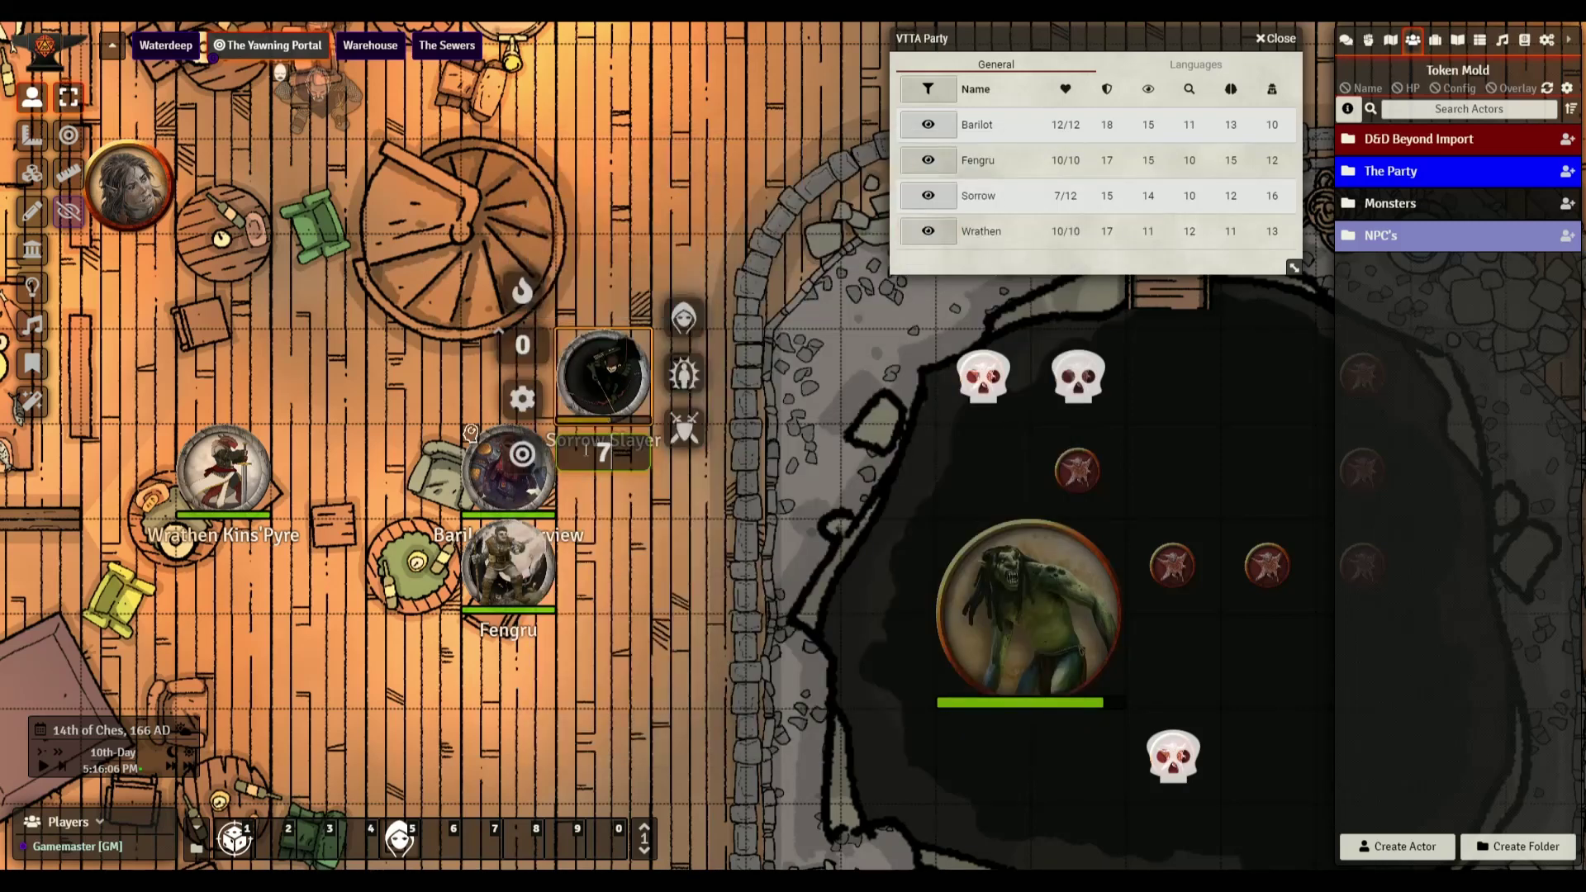
{"action": "key", "text": "BackSpace"}
{"action": "type", "text": "12"}
{"action": "key", "text": "Return"}
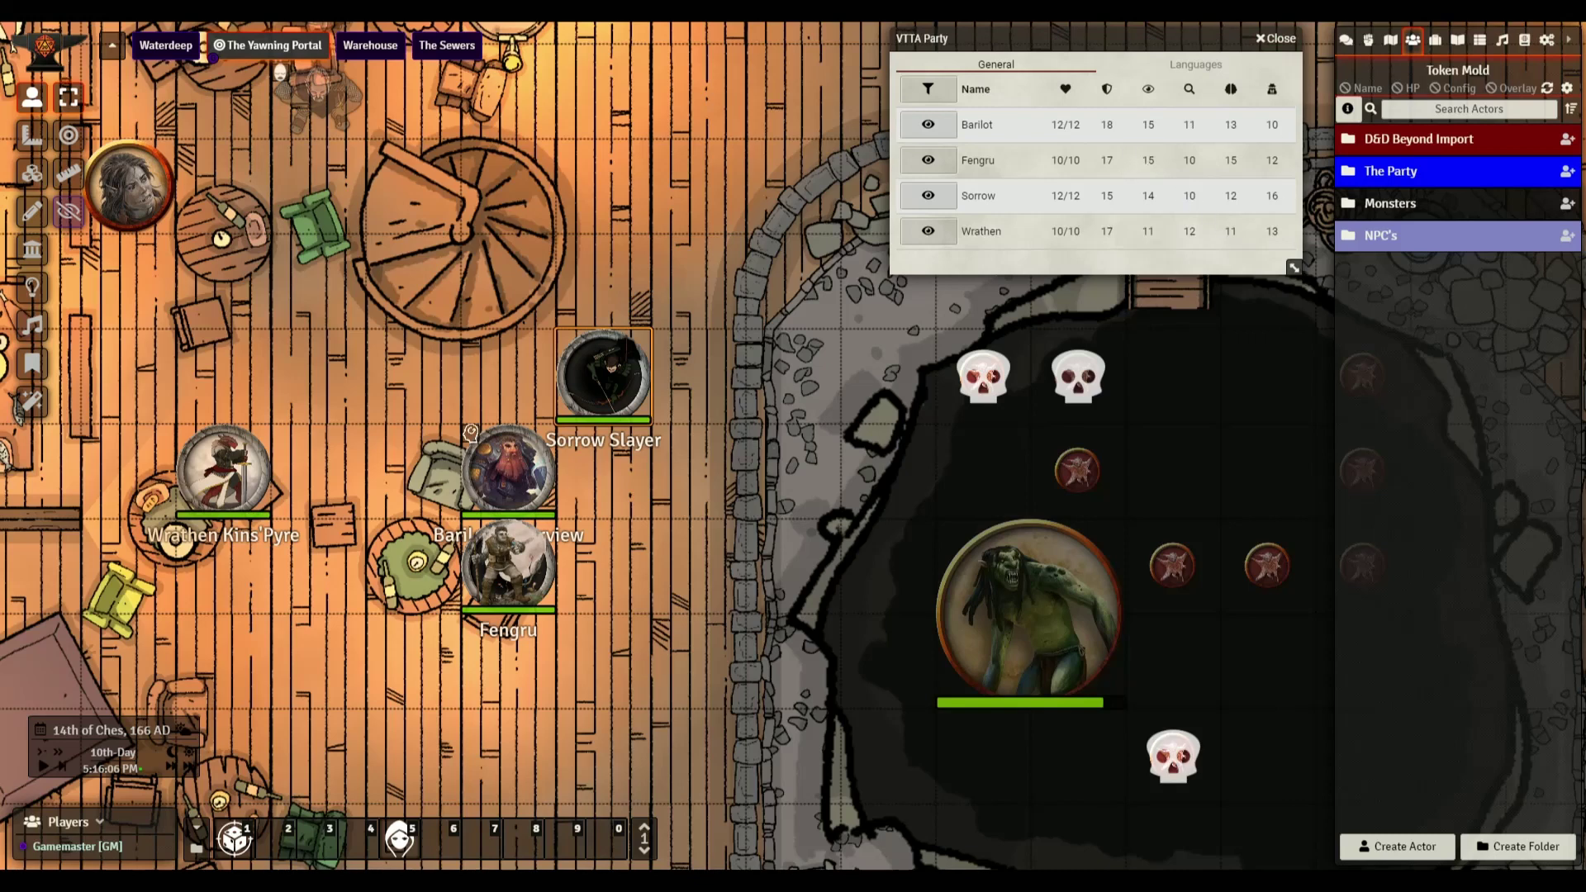
{"action": "key", "text": "alt"}
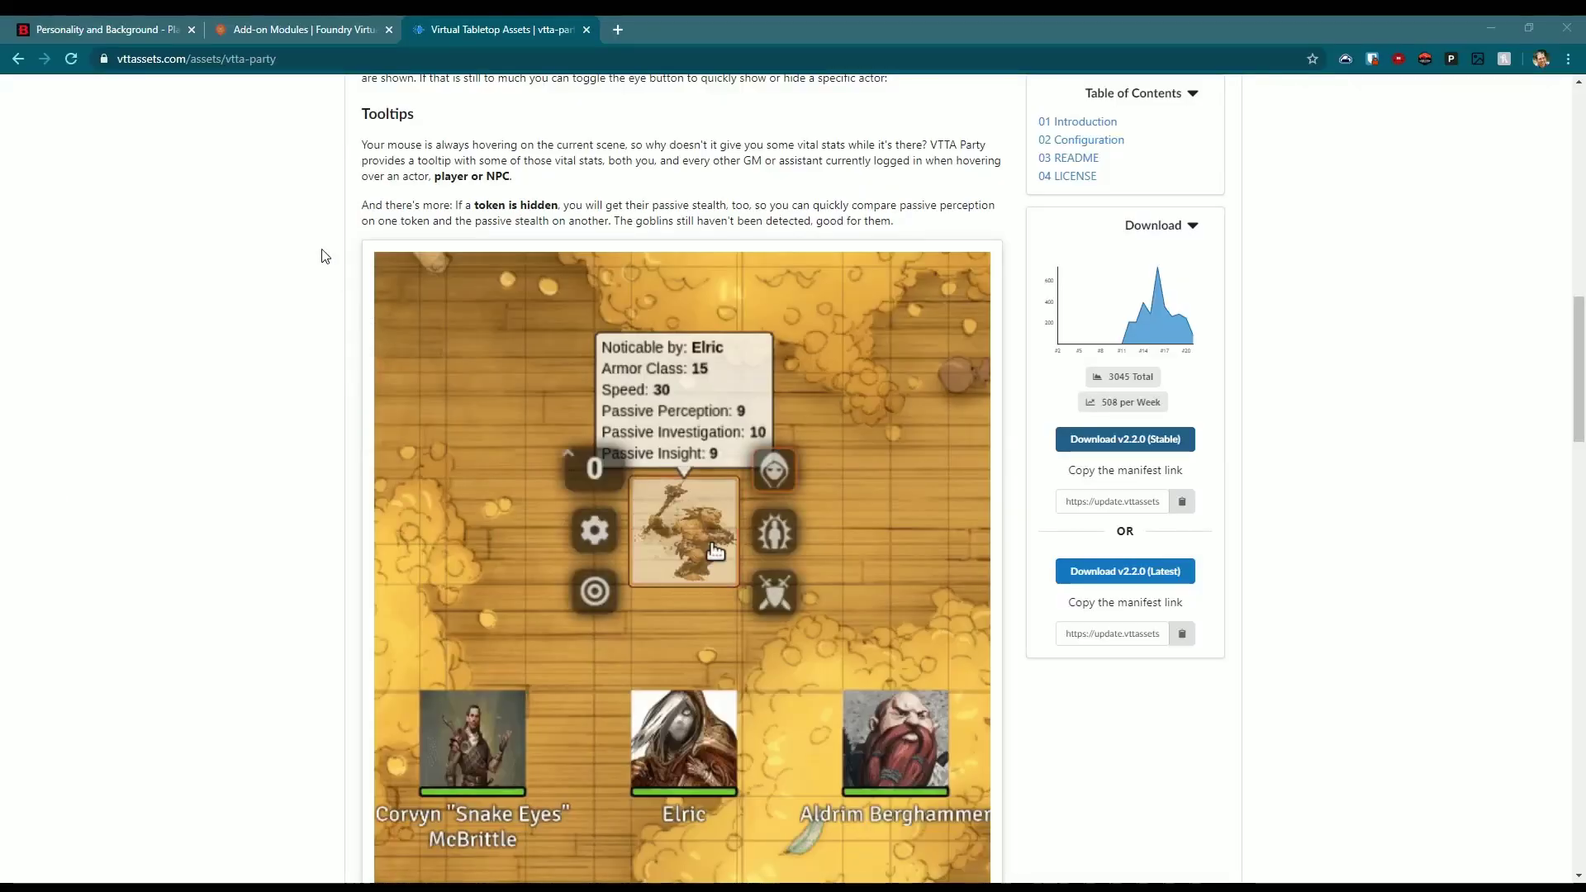
Step: Scroll through the VTTA Party page's Automatically updating and Tooltips sections
{"action": "scroll", "coordinate": [305, 240], "scroll_direction": "up", "scroll_amount": 2}
{"action": "scroll", "coordinate": [300, 231], "scroll_direction": "up", "scroll_amount": 7}
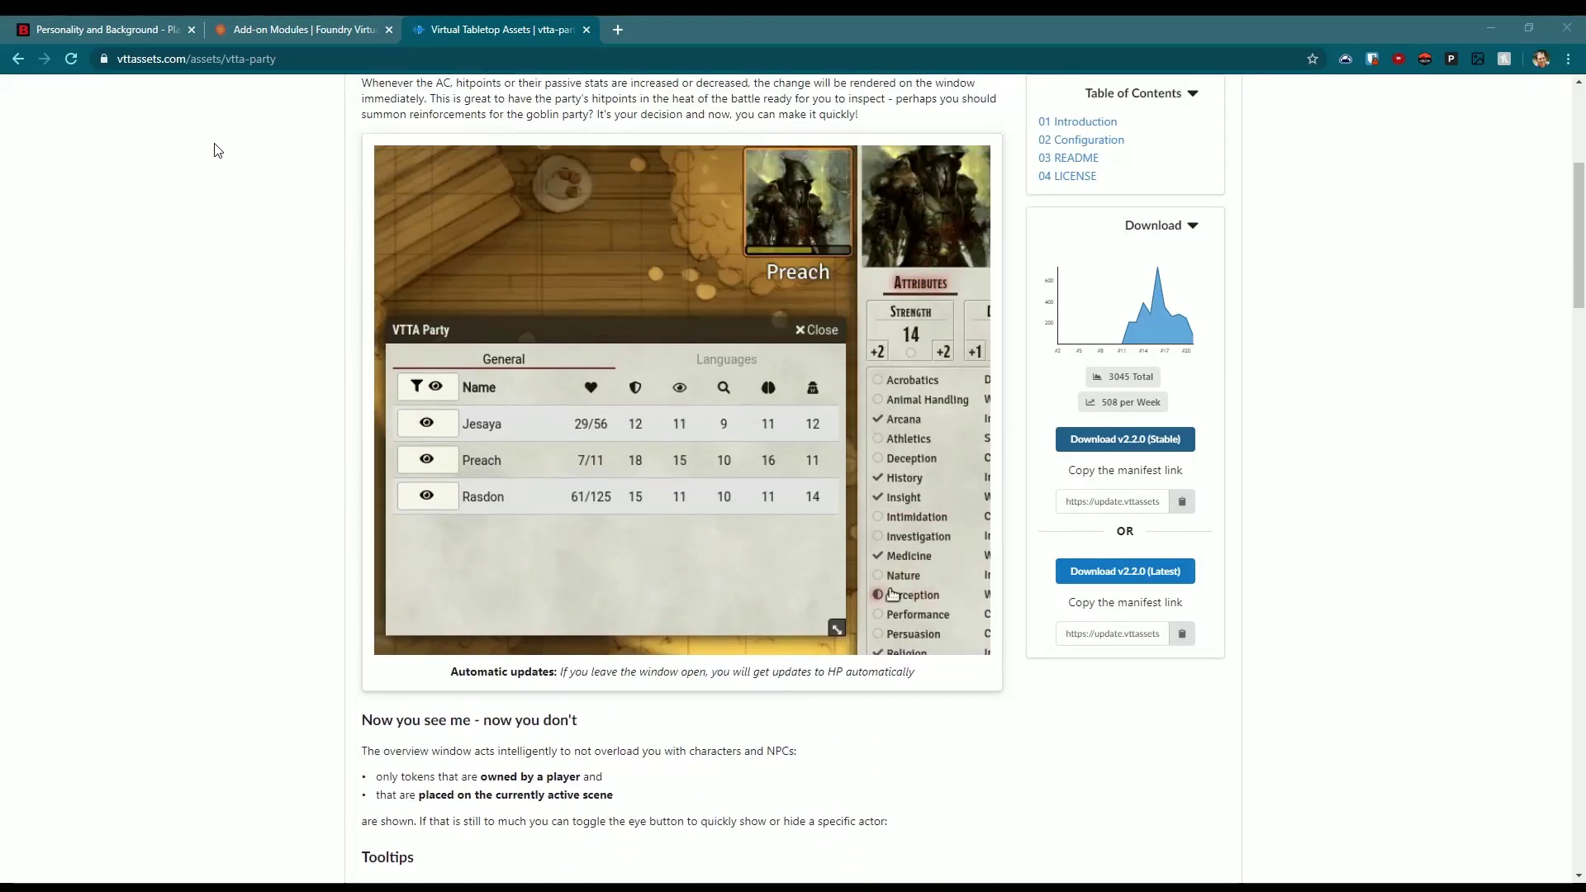
{"action": "scroll", "coordinate": [291, 212], "scroll_direction": "up", "scroll_amount": 3}
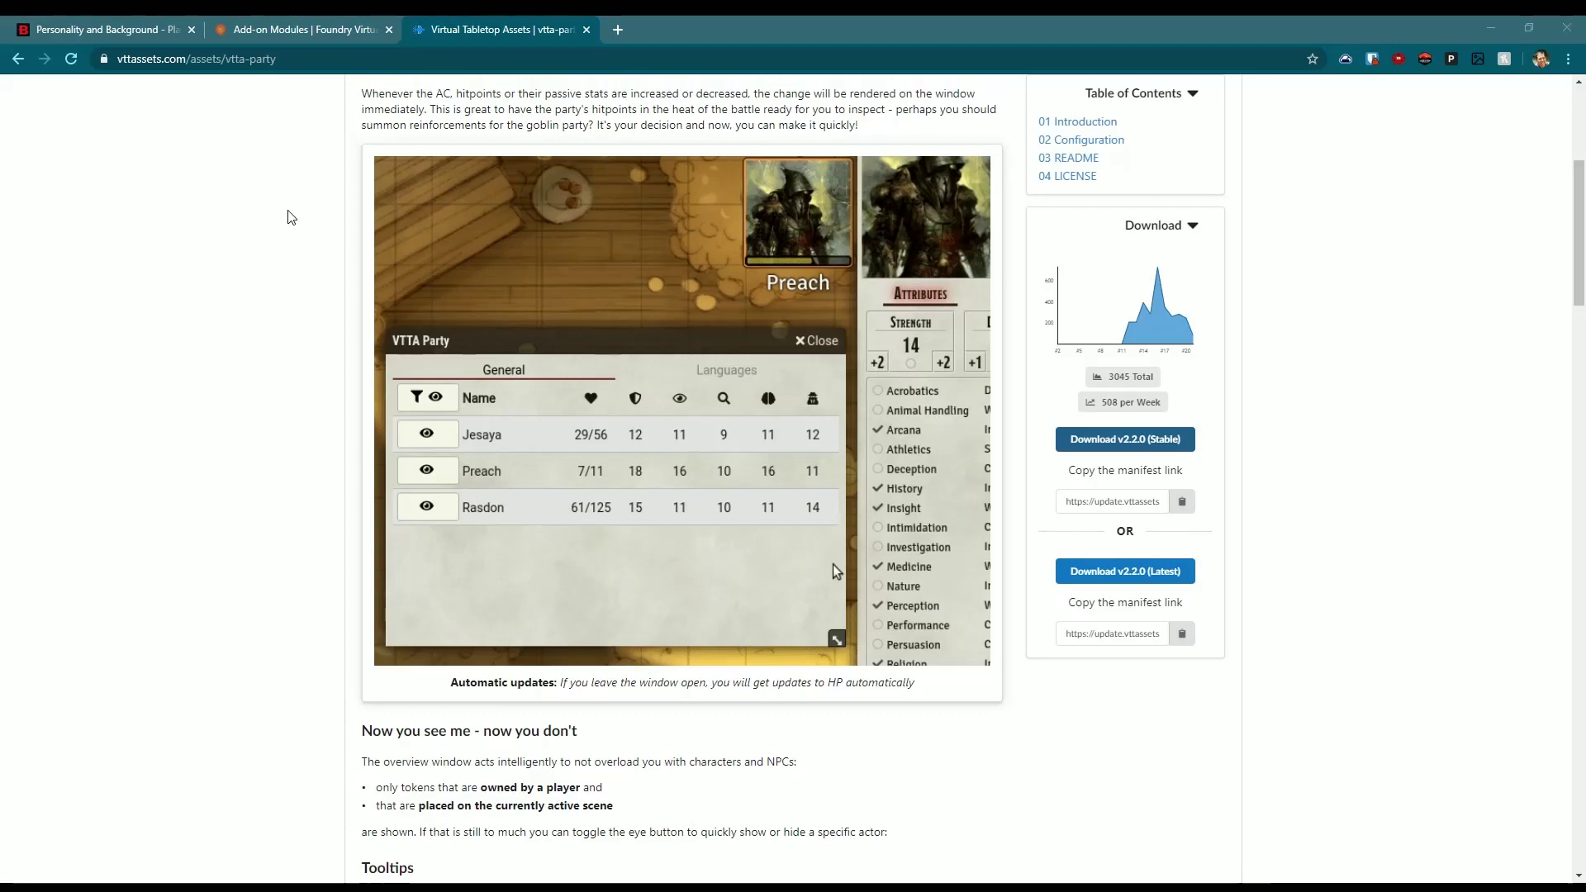
{"action": "scroll", "coordinate": [285, 223], "scroll_direction": "down", "scroll_amount": 2}
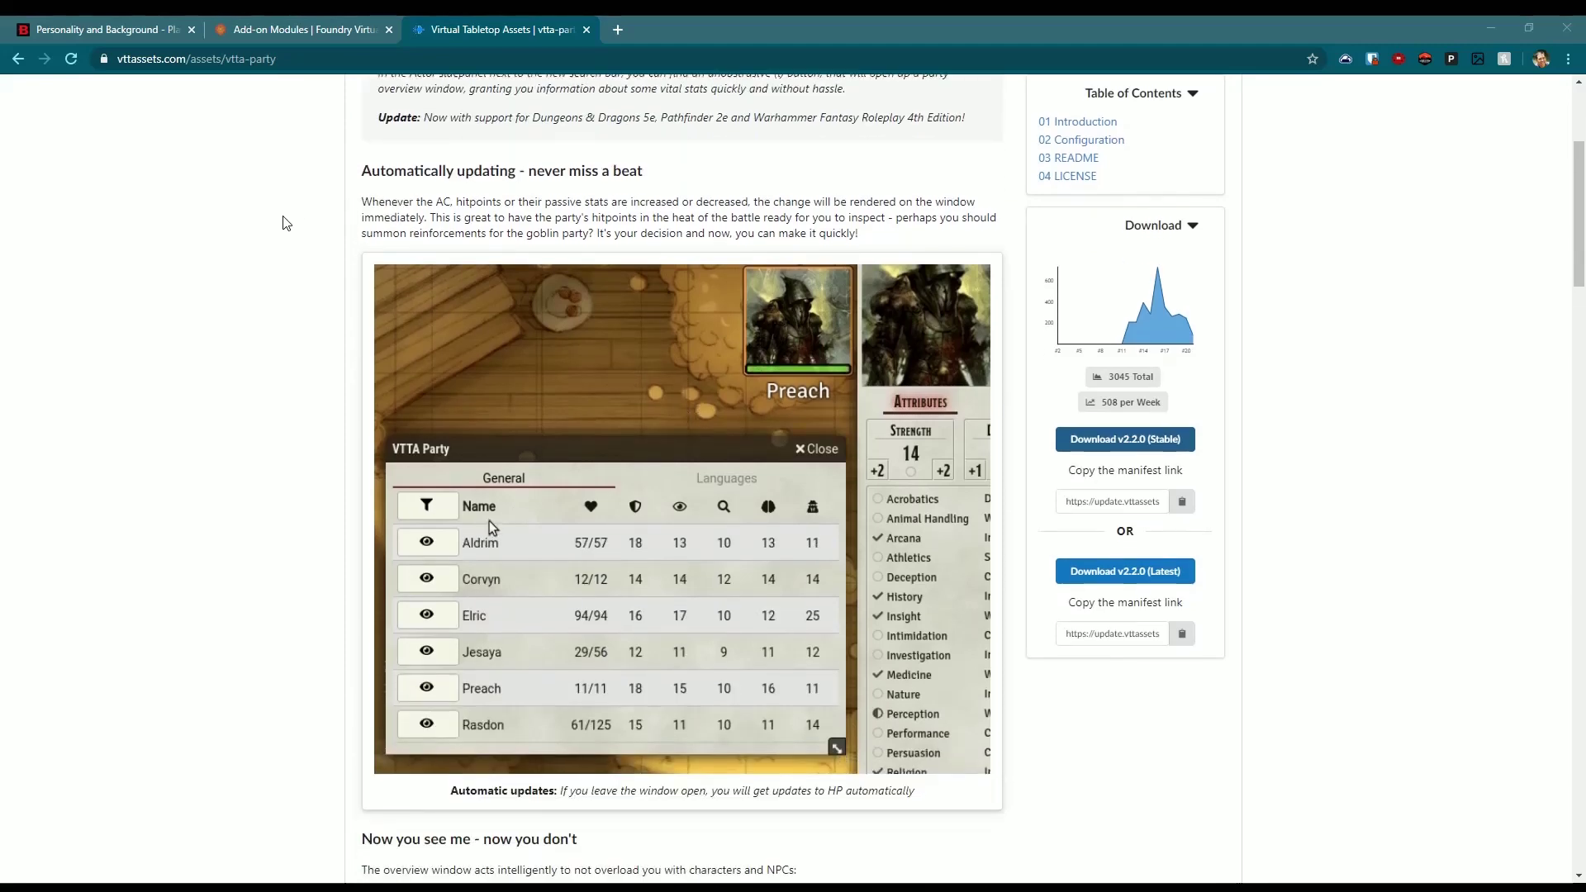
{"action": "scroll", "coordinate": [281, 223], "scroll_direction": "down", "scroll_amount": 10}
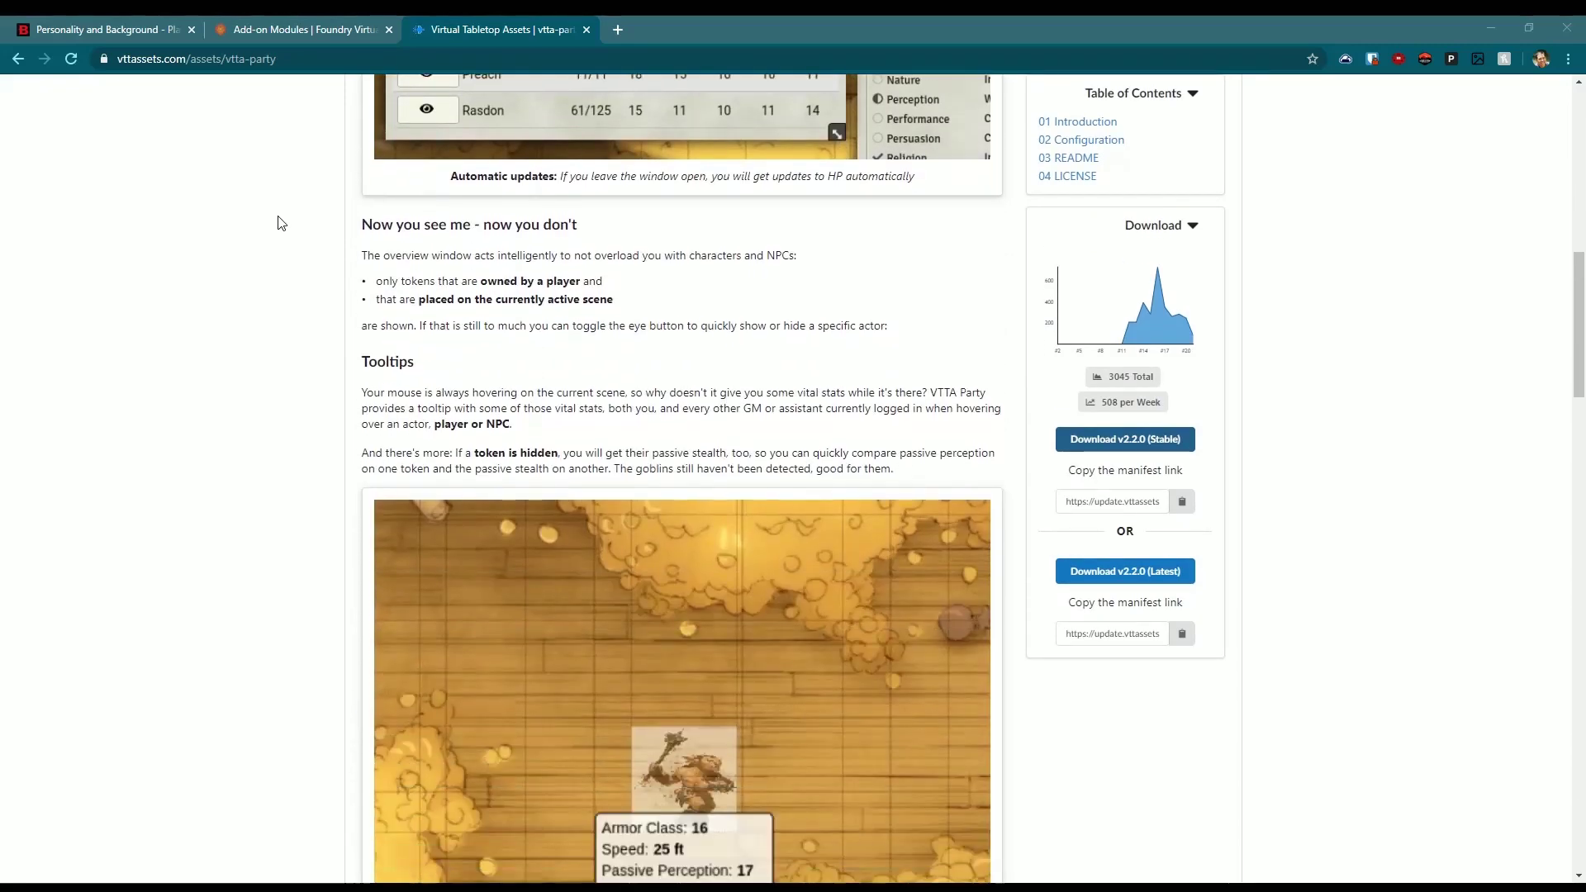
{"action": "scroll", "coordinate": [281, 223], "scroll_direction": "down", "scroll_amount": 6}
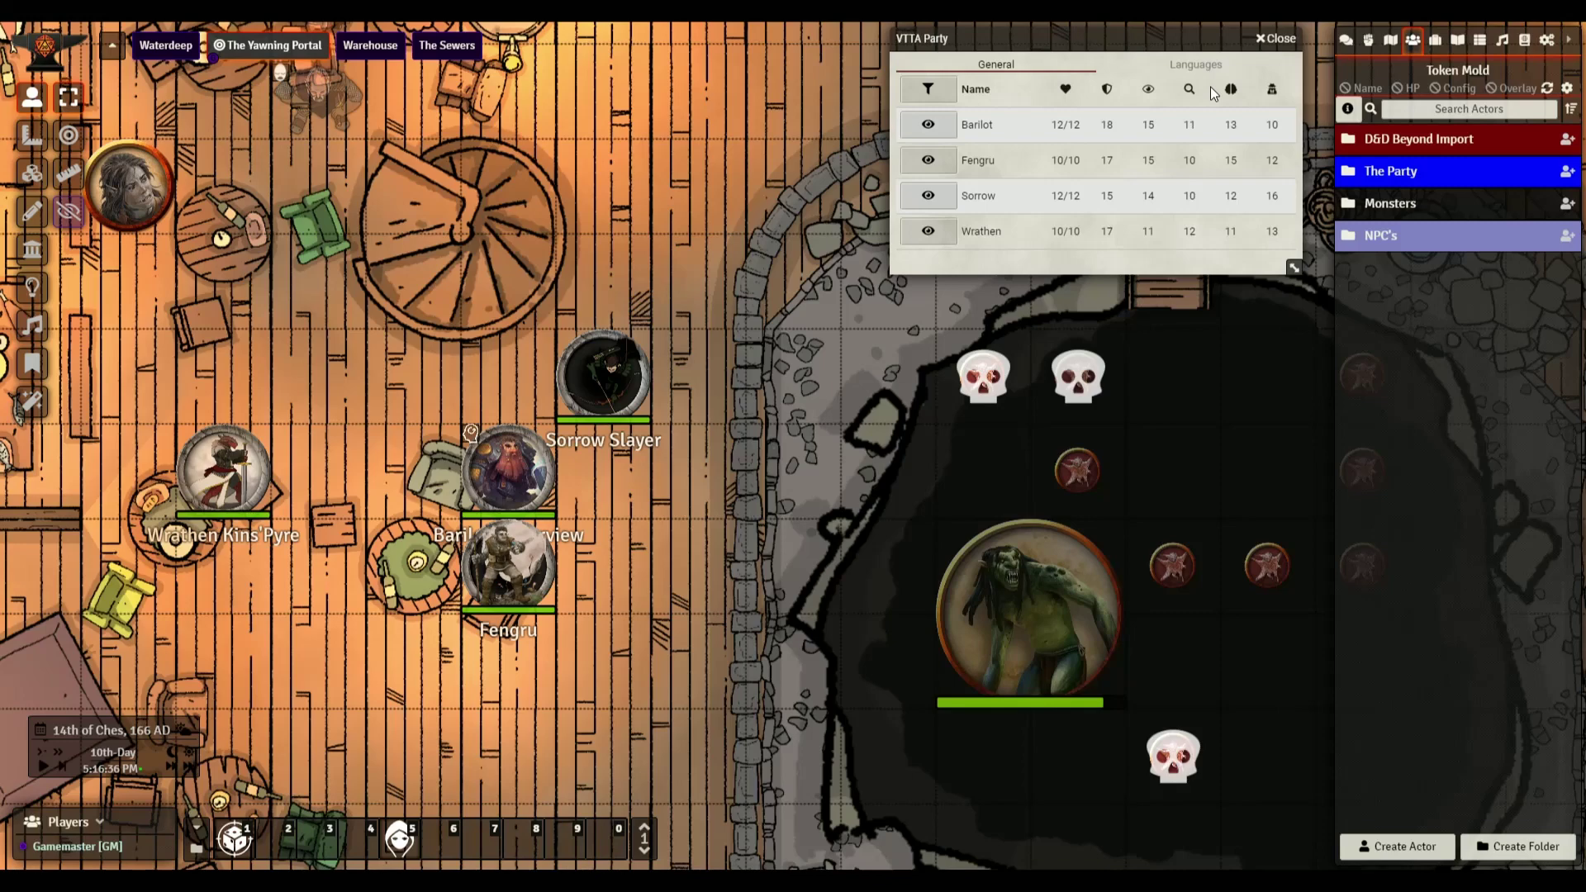
Step: Close the VTTA Party window and bring up the installed modules list from Settings
{"action": "left_click", "coordinate": [1265, 41]}
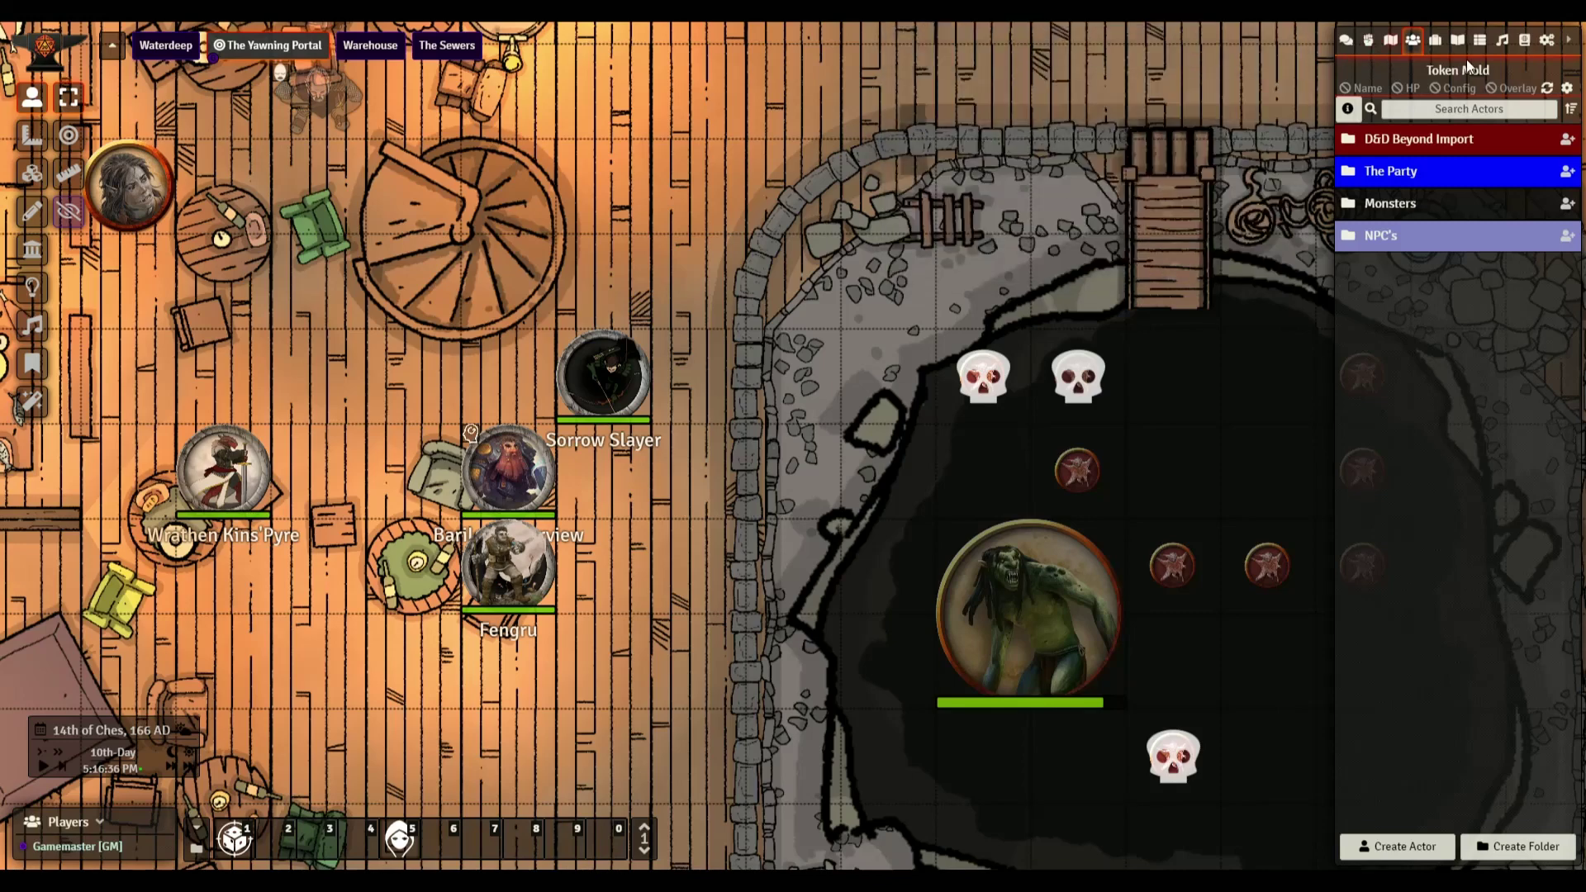
{"action": "left_click", "coordinate": [1545, 42]}
{"action": "left_click", "coordinate": [1489, 222]}
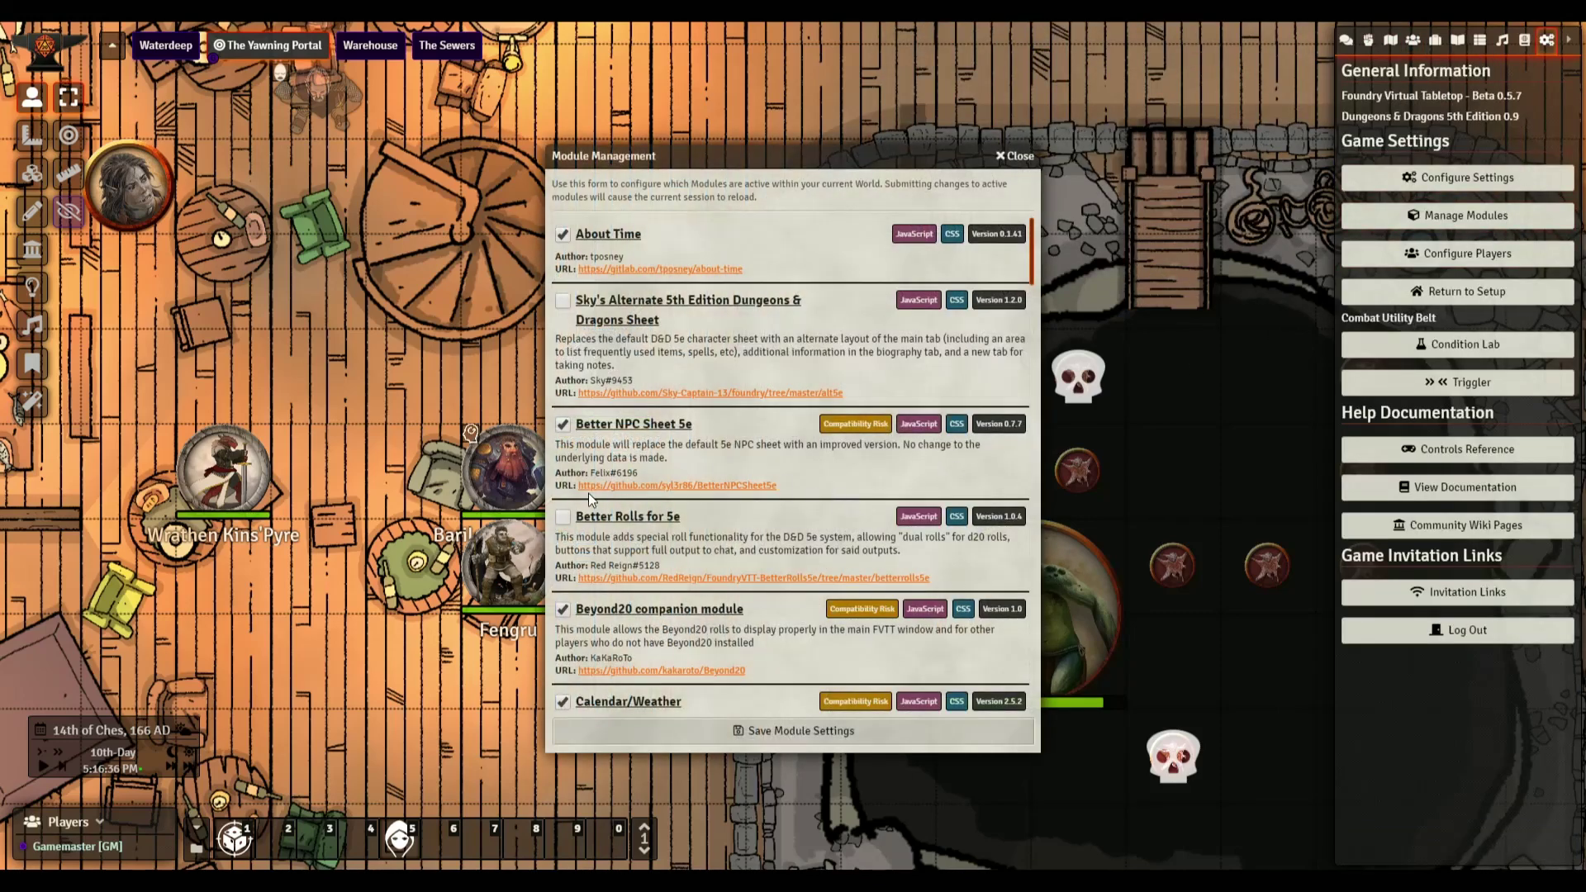
Step: Enable Token Info Icons and Token Tooltip, then save module settings to reload the world
{"action": "scroll", "coordinate": [589, 497], "scroll_direction": "down", "scroll_amount": 10}
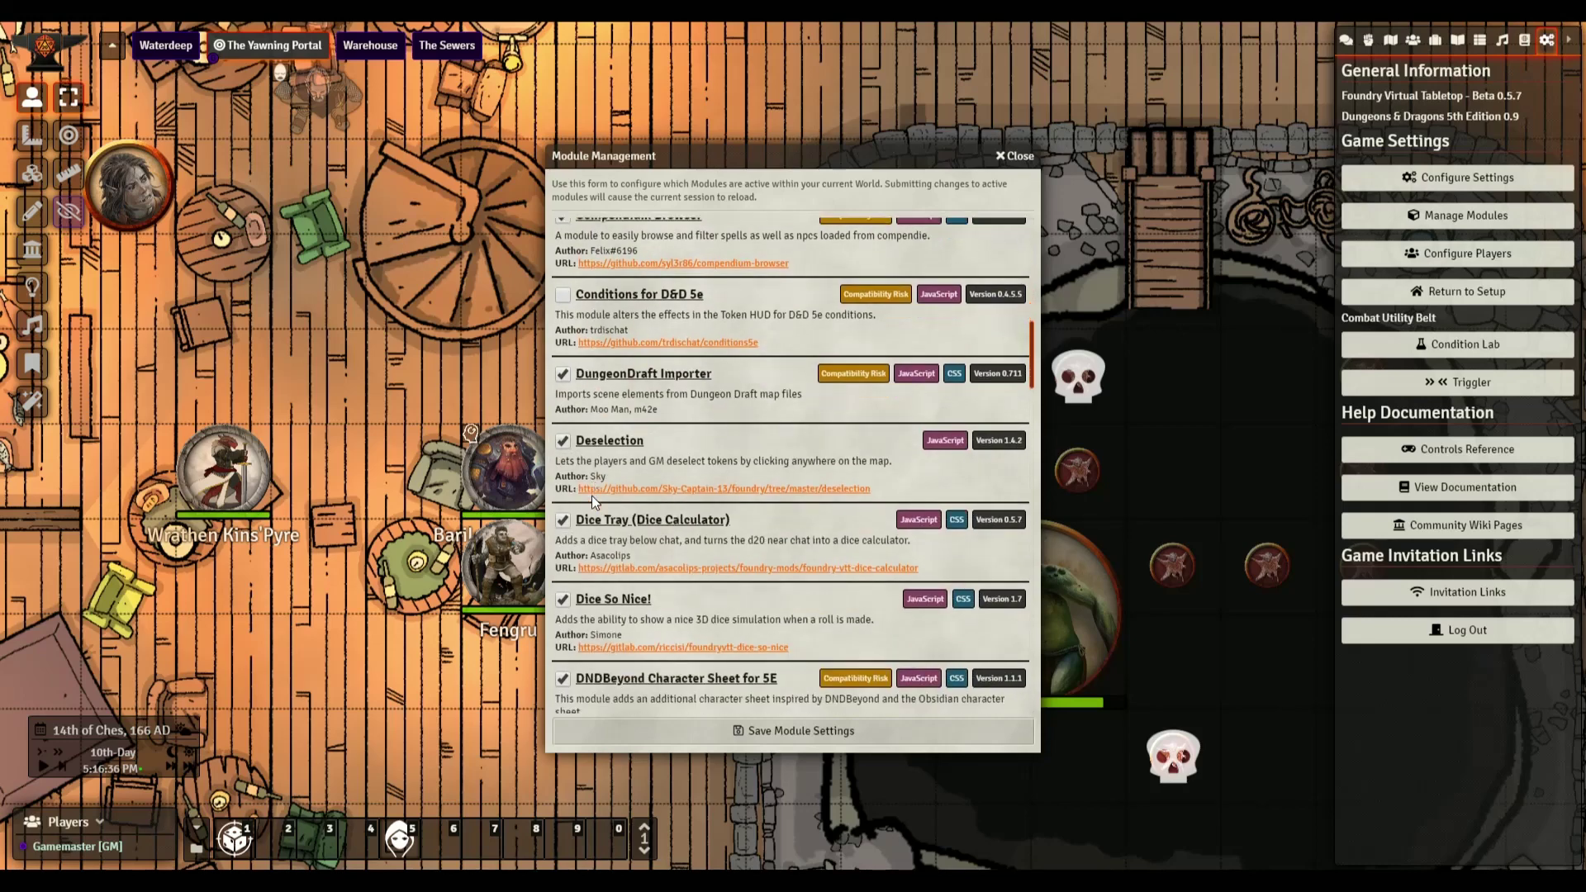
{"action": "scroll", "coordinate": [593, 500], "scroll_direction": "down", "scroll_amount": 15}
{"action": "scroll", "coordinate": [593, 497], "scroll_direction": "down", "scroll_amount": 5}
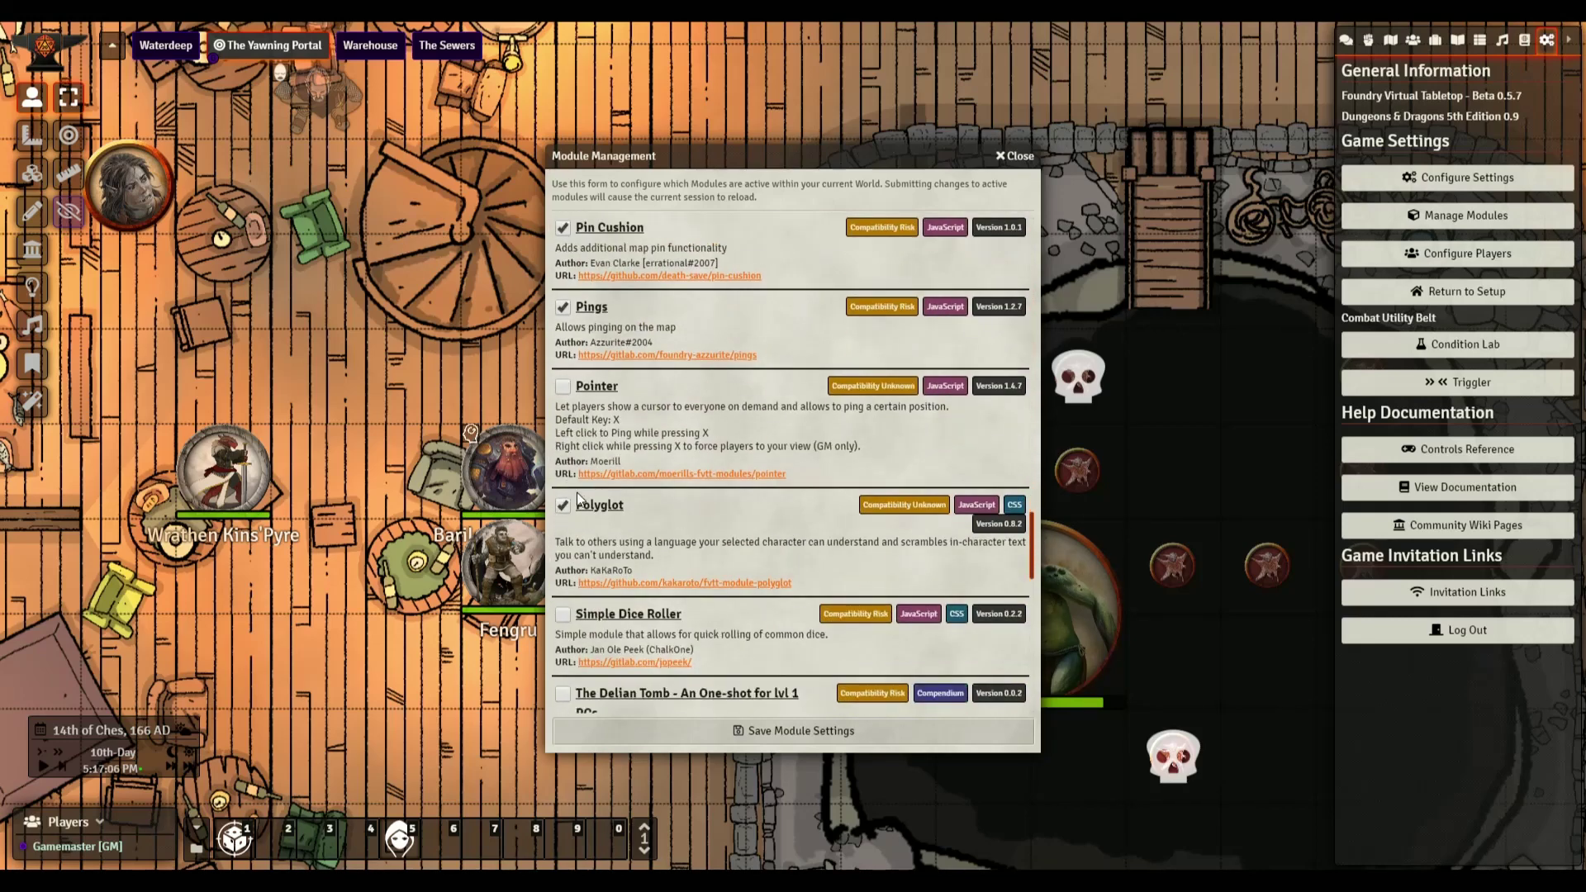
{"action": "scroll", "coordinate": [579, 500], "scroll_direction": "down", "scroll_amount": 3}
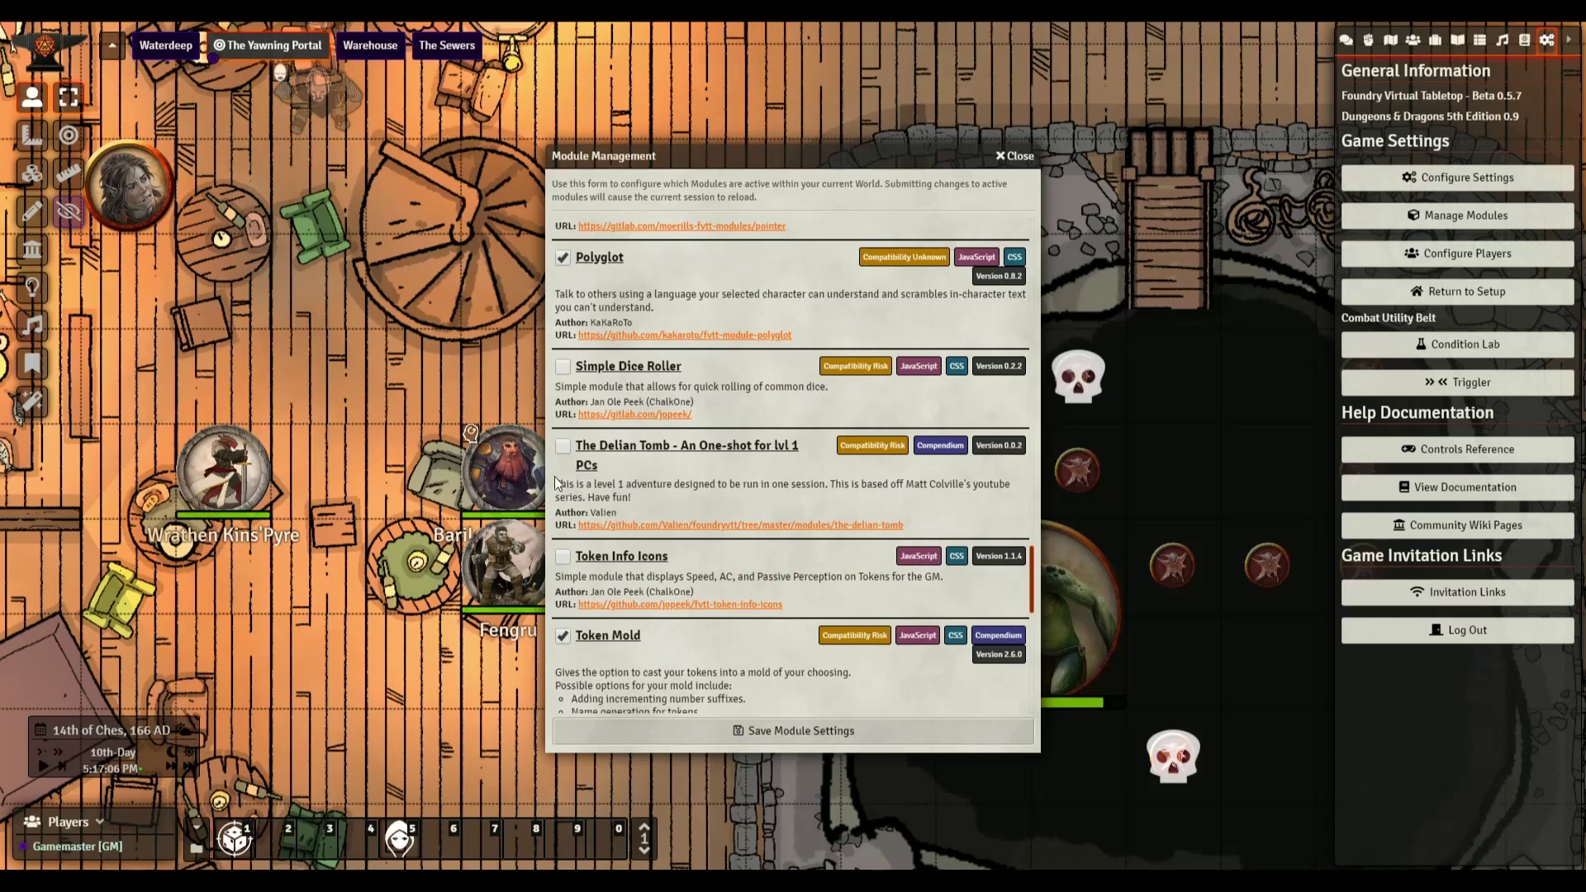
{"action": "left_click", "coordinate": [563, 558]}
{"action": "scroll", "coordinate": [570, 571], "scroll_direction": "down", "scroll_amount": 4}
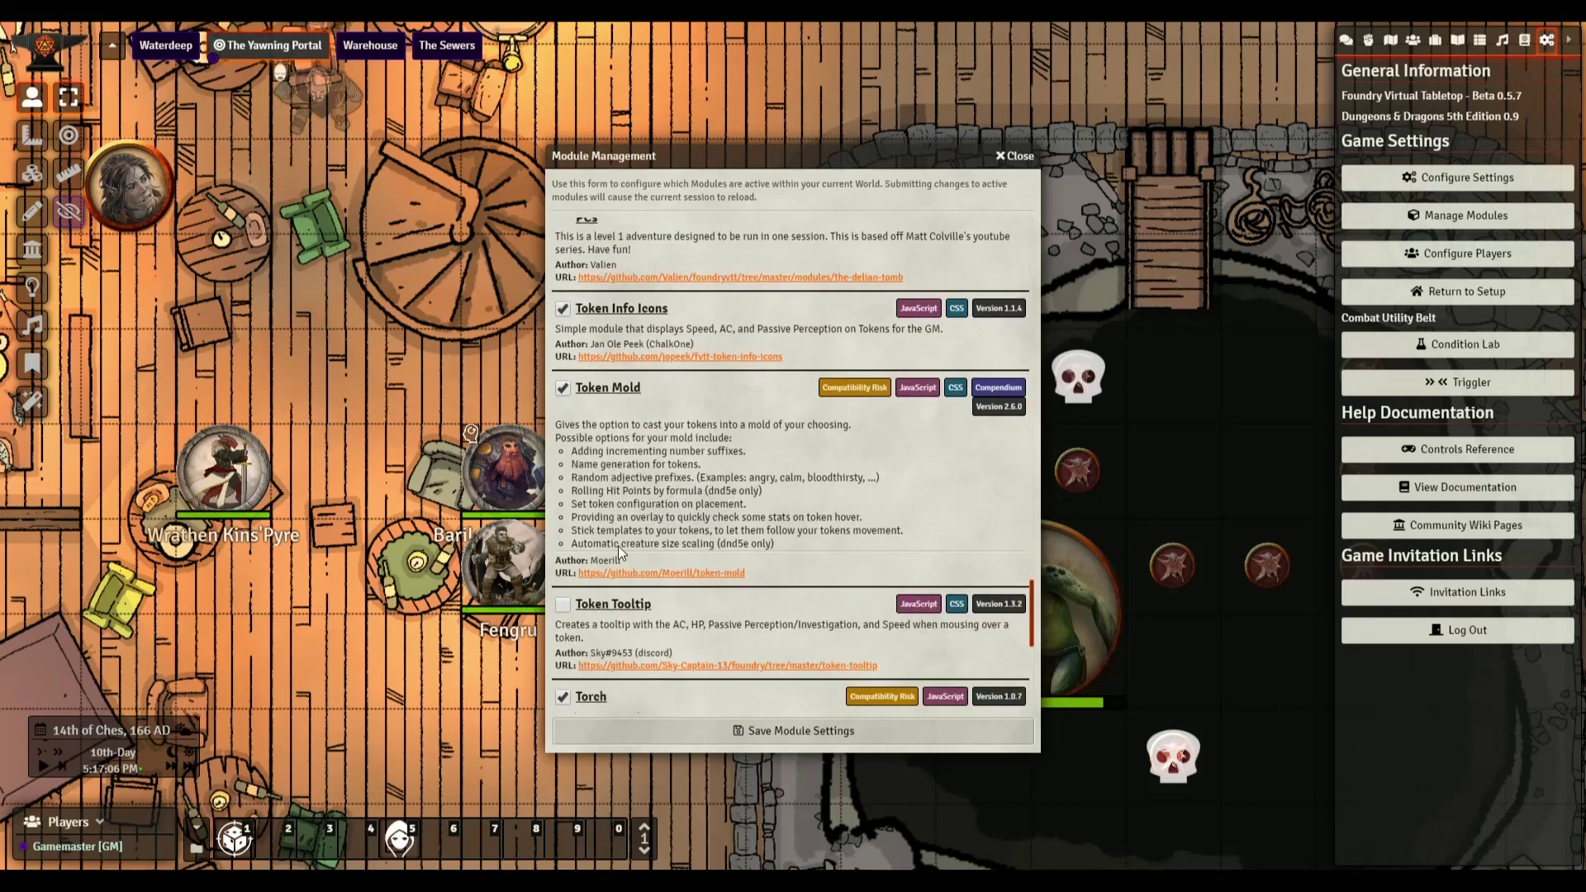
{"action": "left_click", "coordinate": [562, 525]}
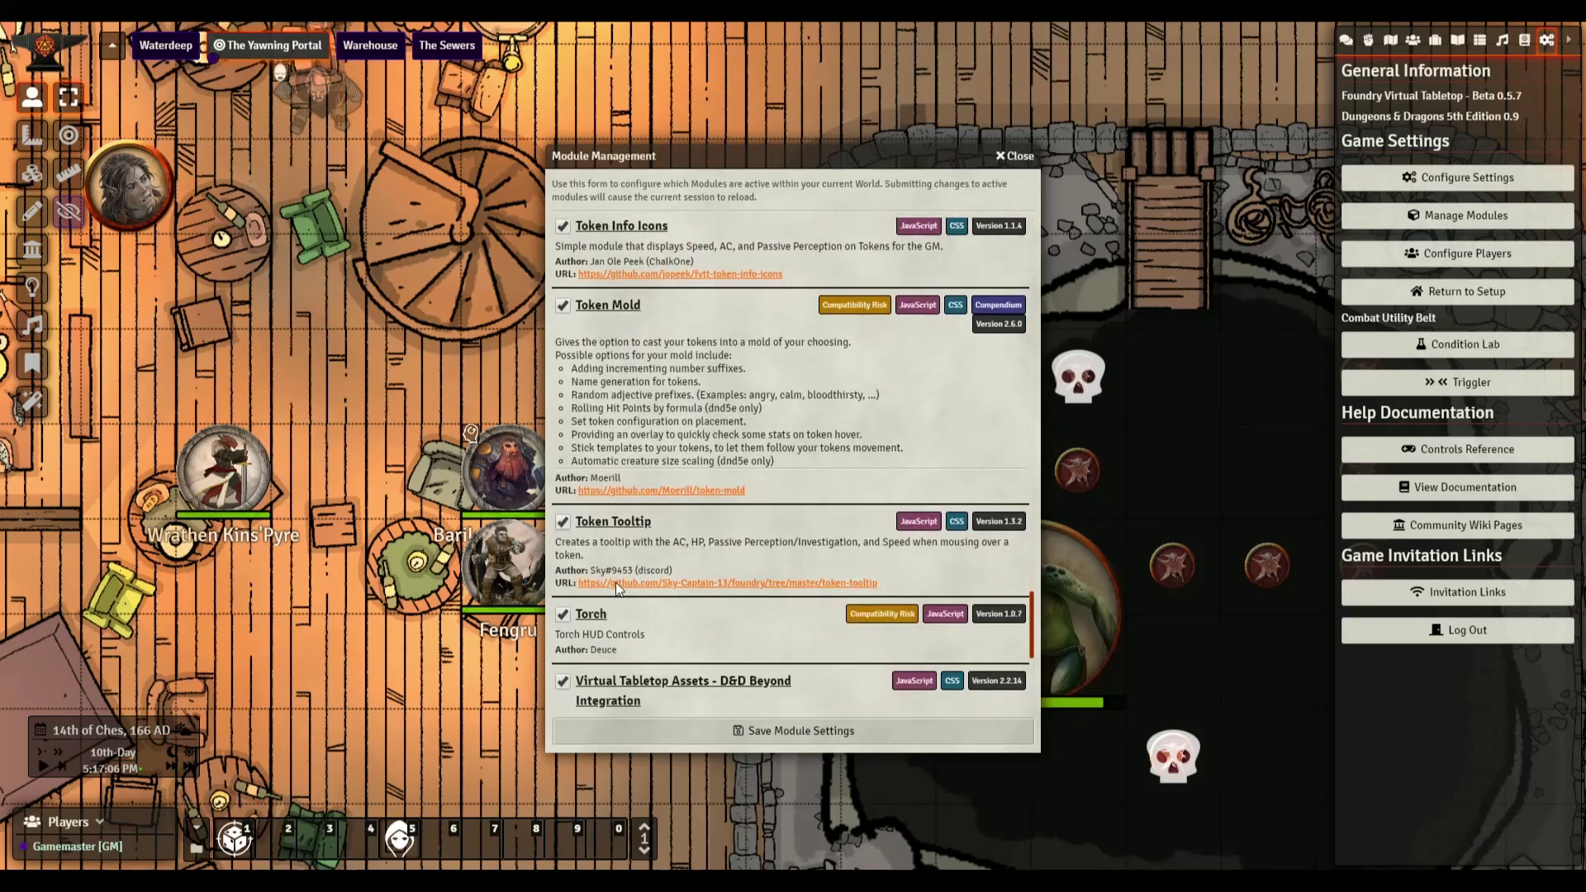
{"action": "left_click", "coordinate": [766, 729]}
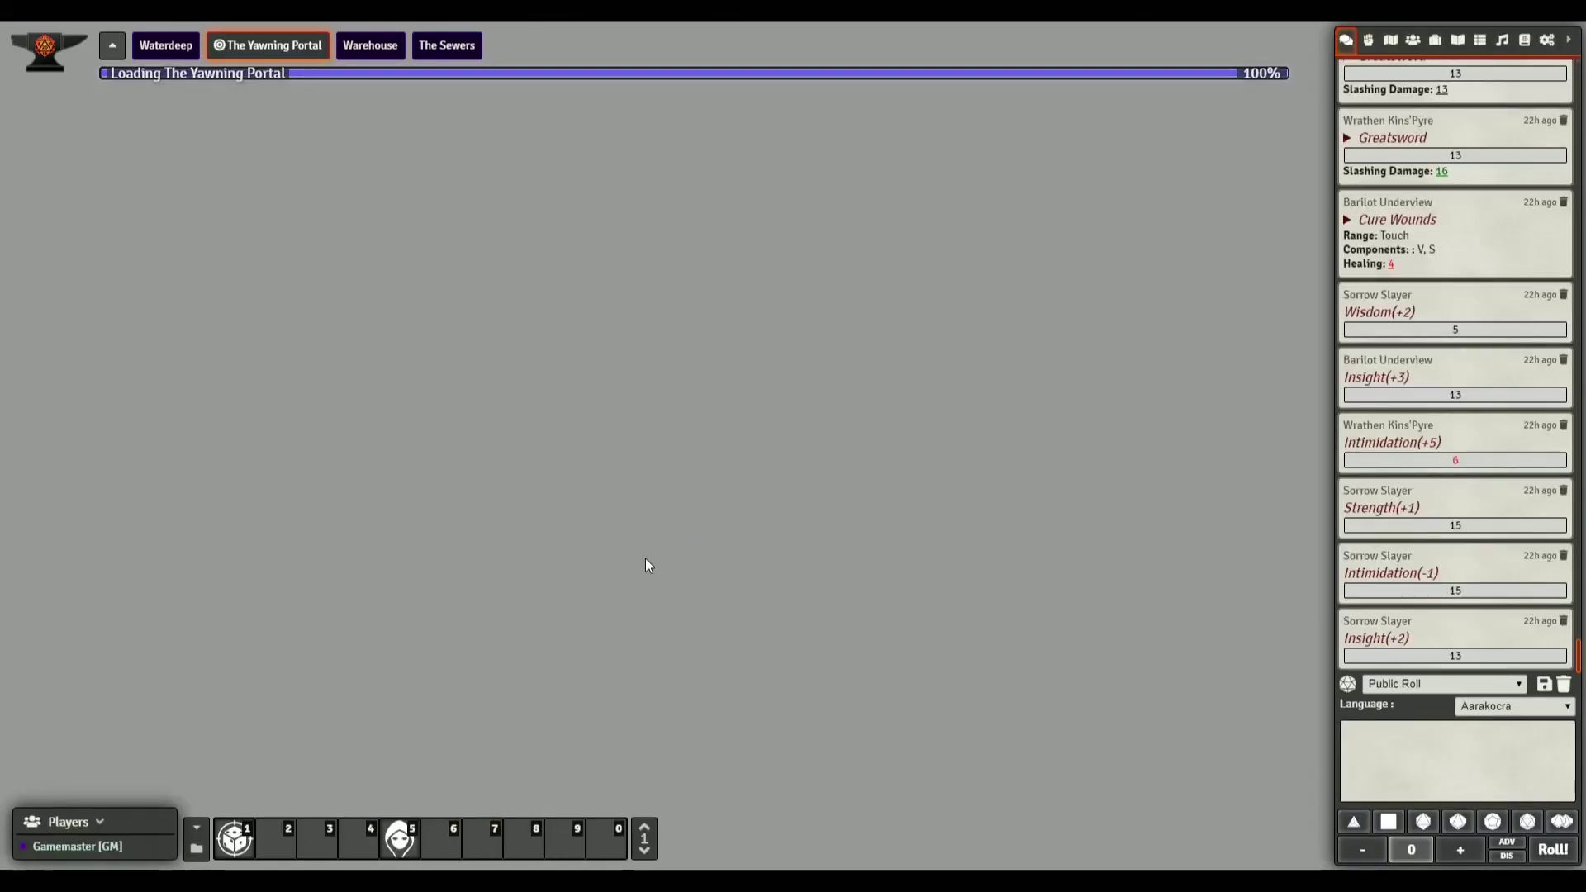
Step: Zoom in on the party and open Sorrow Slayer's token HUD with tooltip and speed, AC, perception icons
{"action": "scroll", "coordinate": [642, 558], "scroll_direction": "up", "scroll_amount": 5}
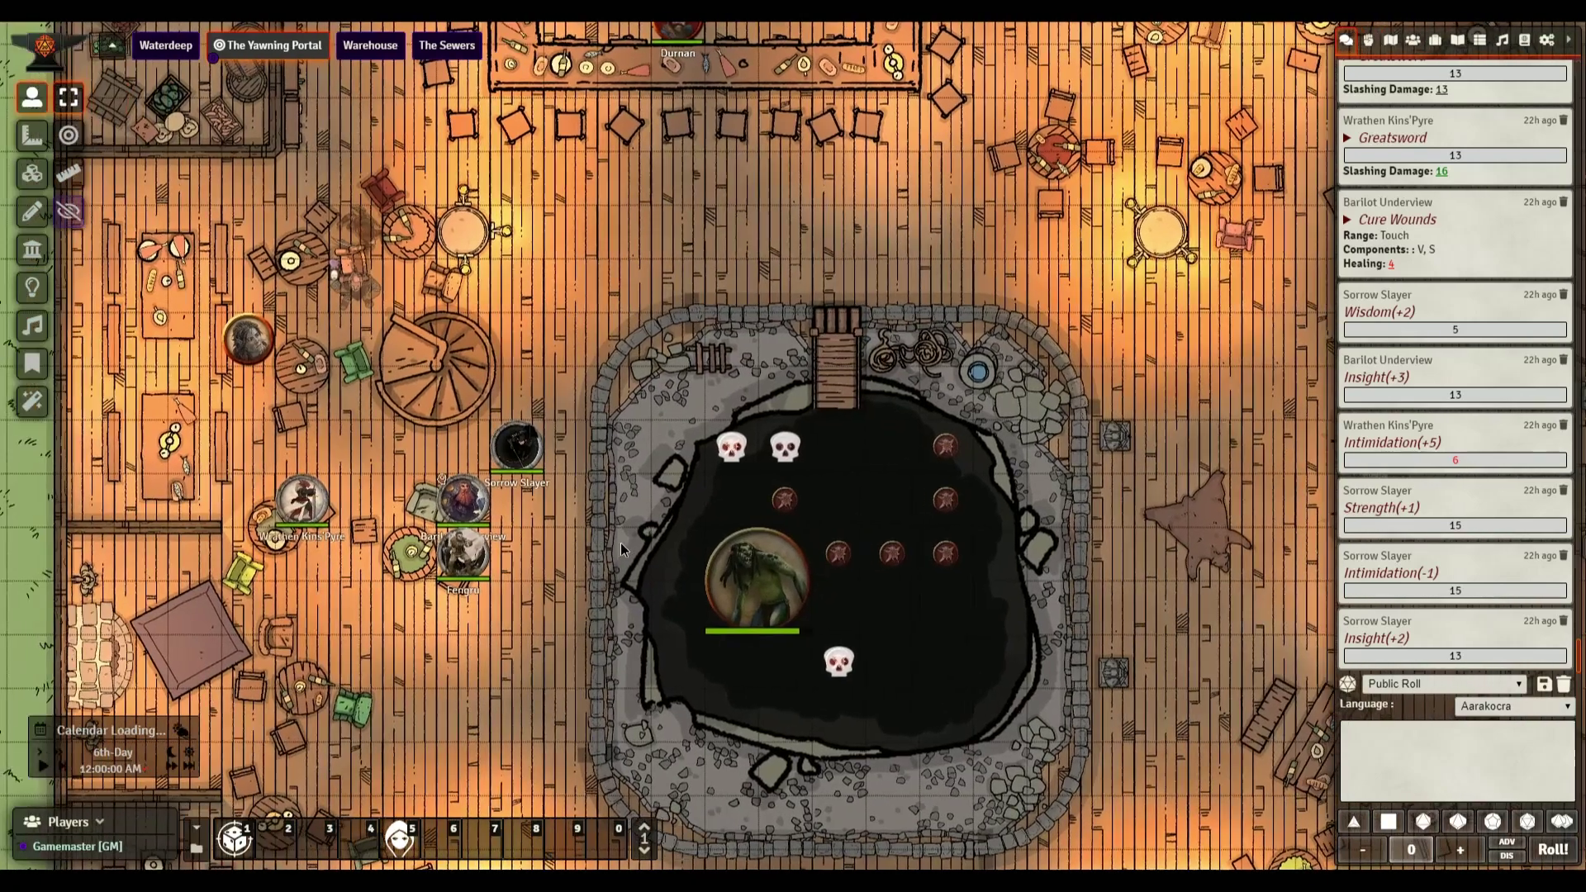
{"action": "scroll", "coordinate": [626, 547], "scroll_direction": "up", "scroll_amount": 4}
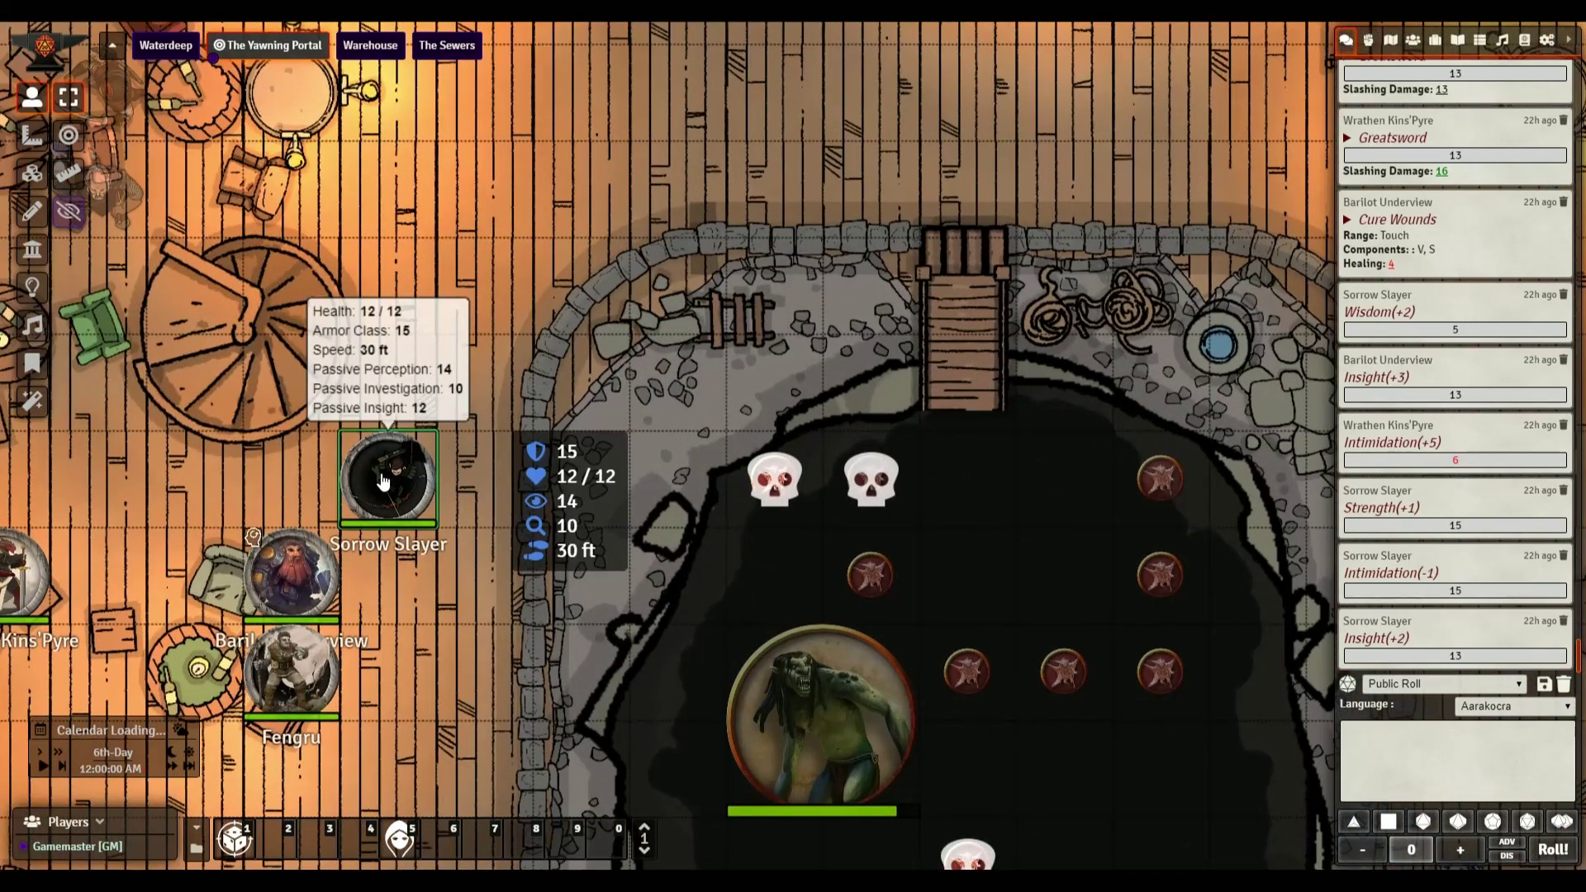
{"action": "right_click", "coordinate": [382, 482]}
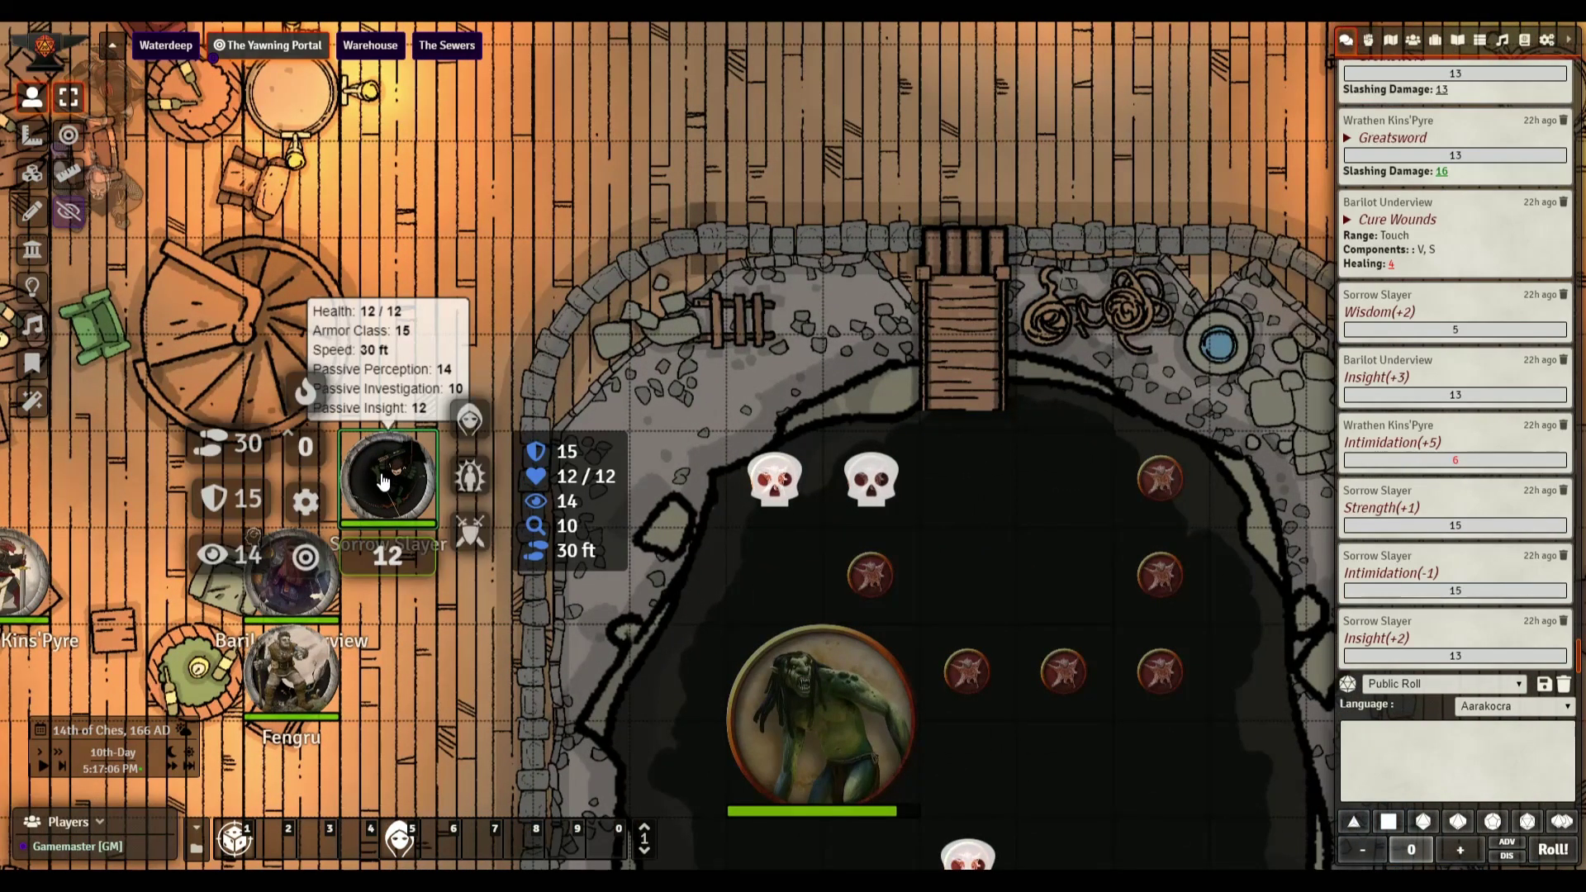
{"action": "left_click", "coordinate": [488, 708]}
{"action": "left_click_drag", "start_coordinate": [488, 708], "coordinate": [722, 568]}
{"action": "scroll", "coordinate": [723, 568], "scroll_direction": "up", "scroll_amount": 3}
{"action": "right_click", "coordinate": [671, 484]}
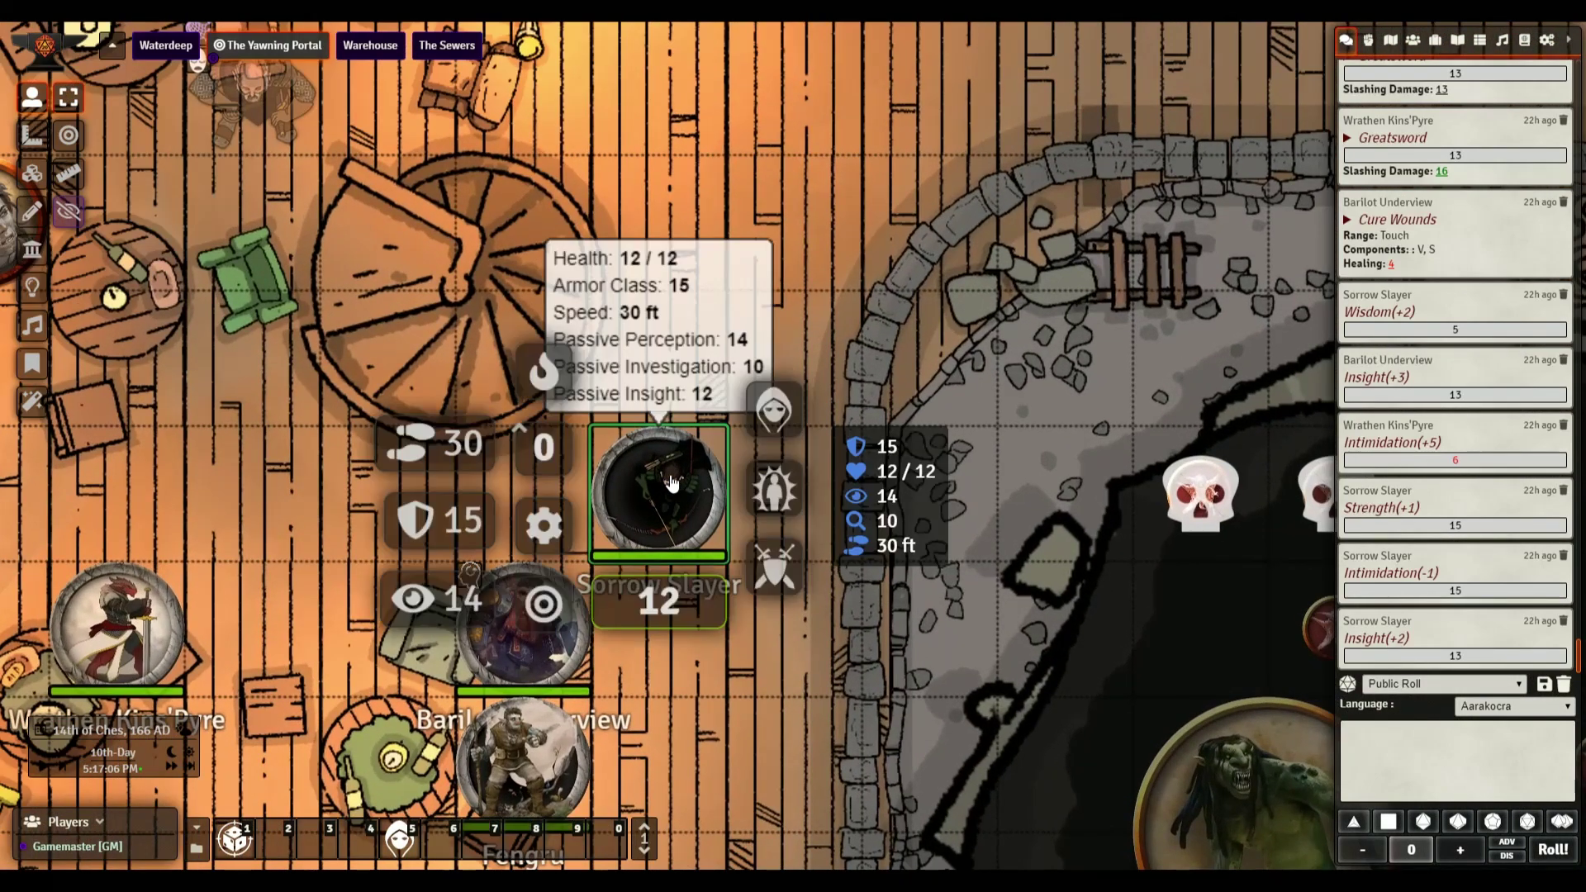